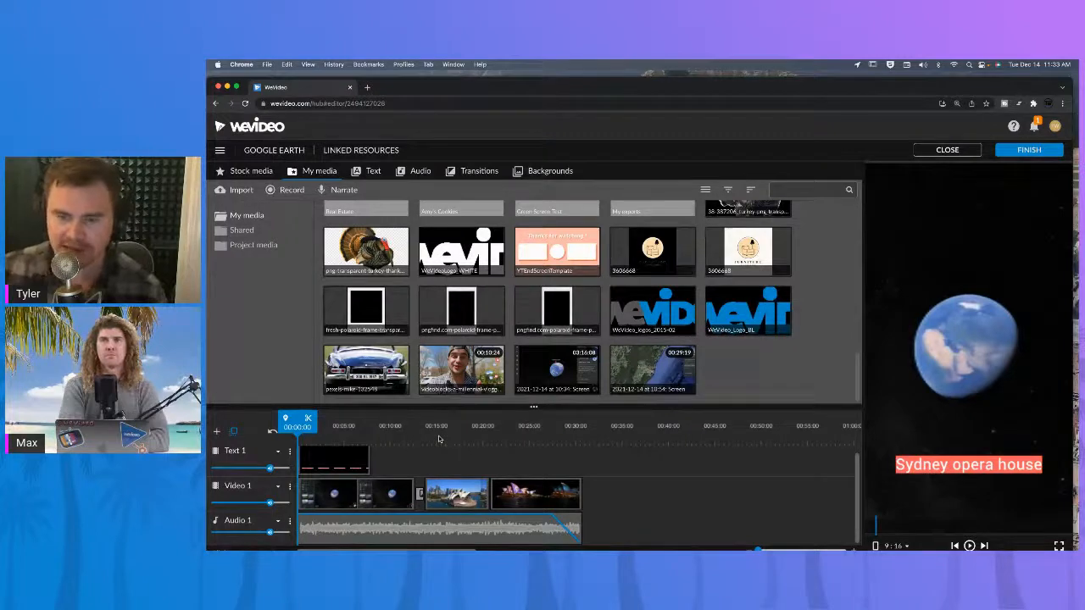
# Play and scrub through the timeline to preview the Sydney Opera House sequence.
pyautogui.press('space')
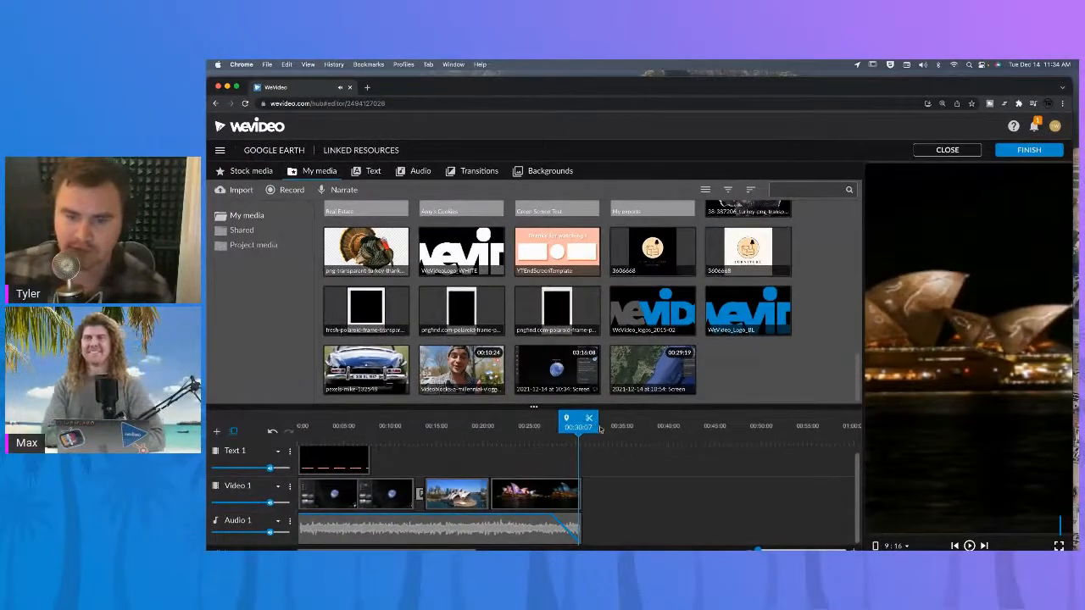
pyautogui.moveTo(579, 426); pyautogui.dragTo(254, 404)
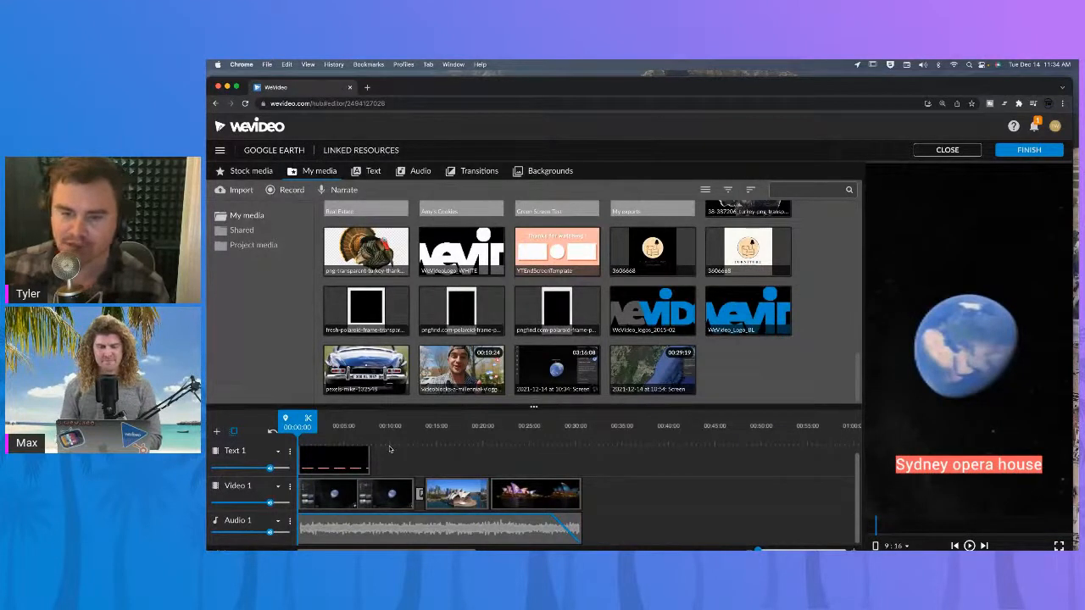
pyautogui.click(393, 426)
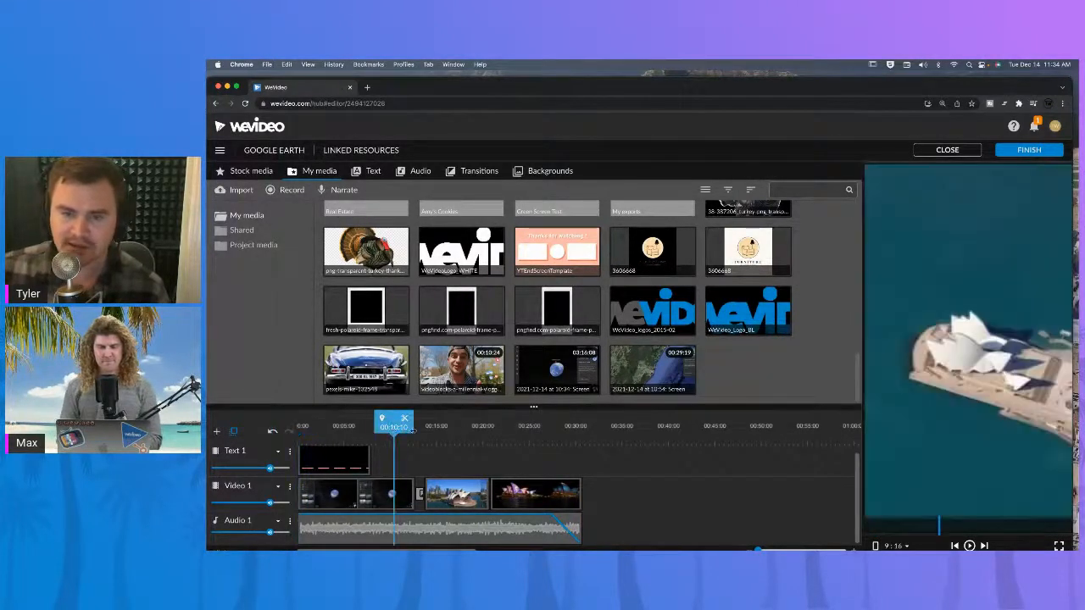
pyautogui.moveTo(412, 428); pyautogui.dragTo(473, 428)
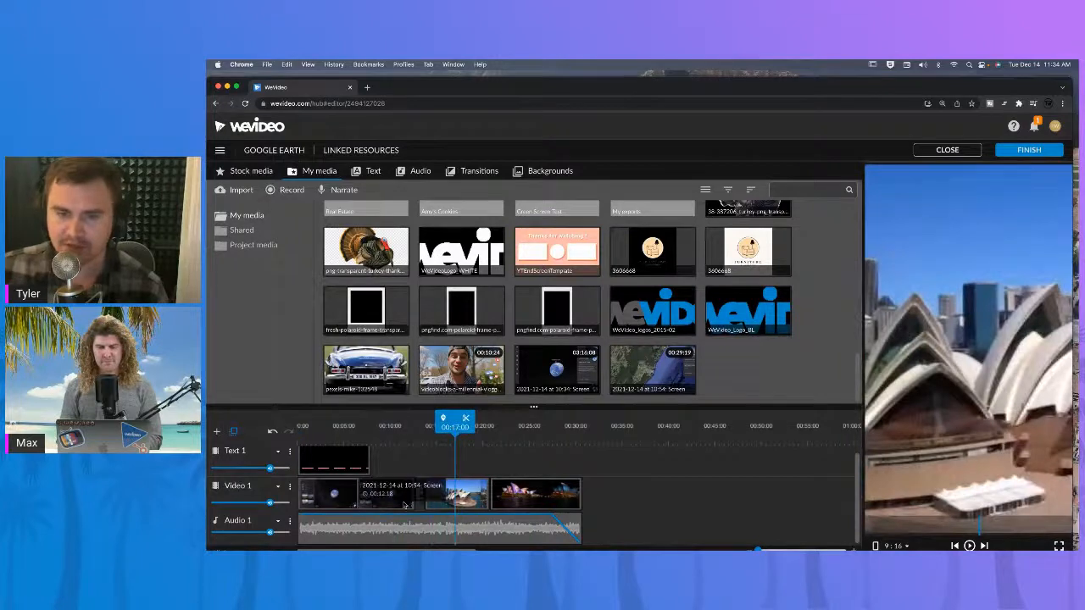
# Show the stock media results for The Colosseum and scrub the playhead back and forth across the clips.
pyautogui.click(251, 171)
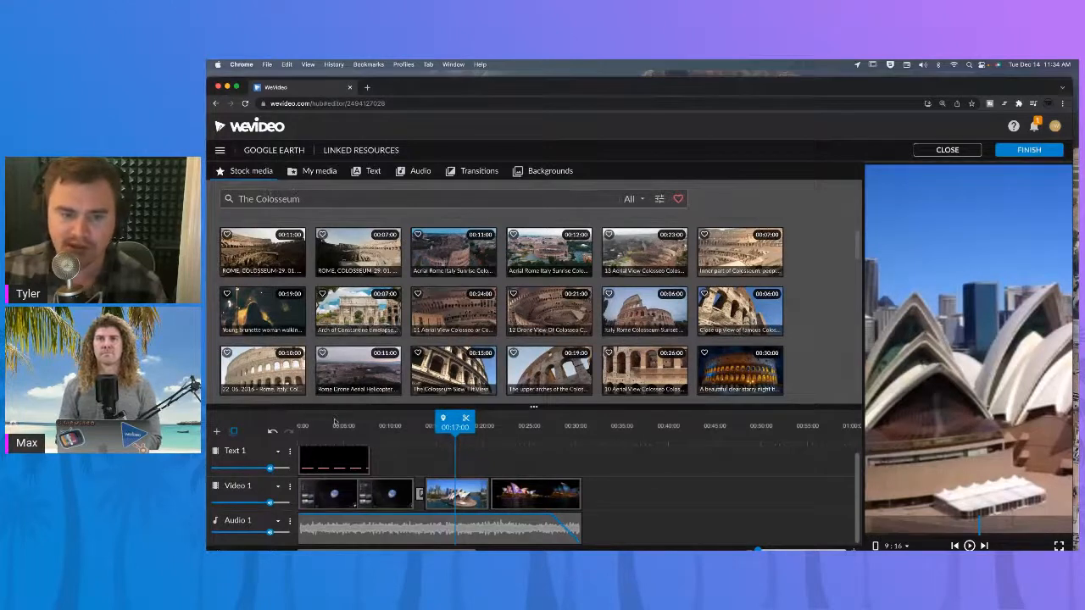
pyautogui.moveTo(373, 424); pyautogui.dragTo(318, 426)
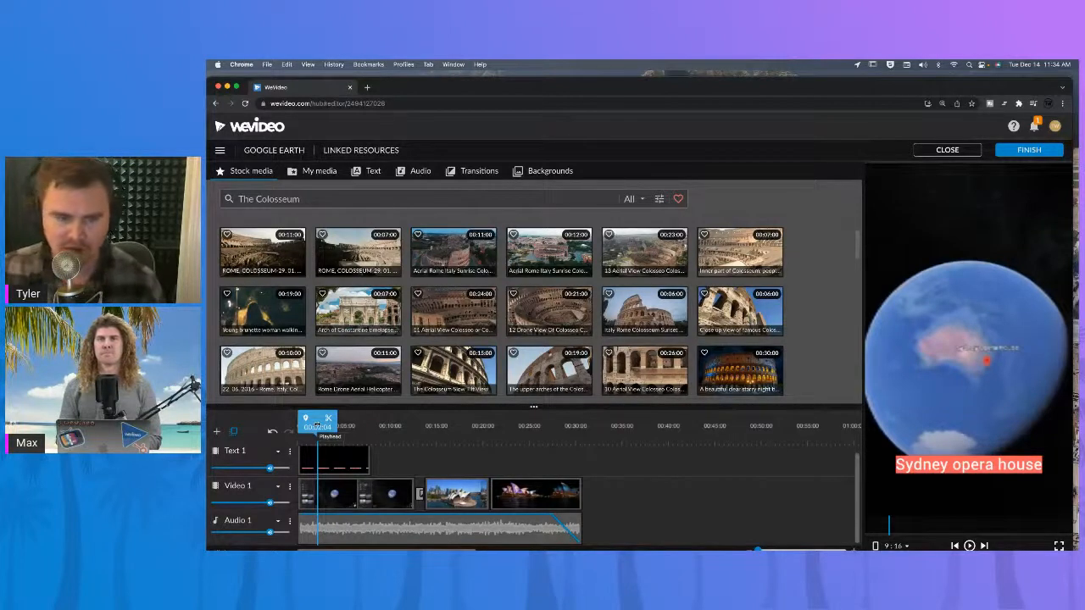
pyautogui.moveTo(318, 423); pyautogui.dragTo(297, 424)
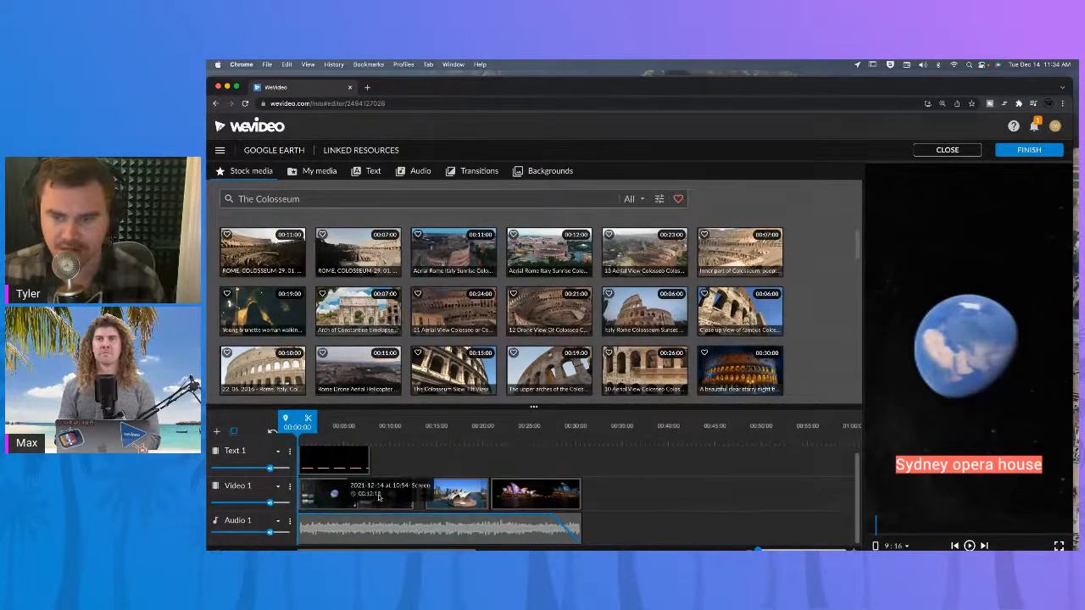
pyautogui.moveTo(406, 425); pyautogui.dragTo(527, 428)
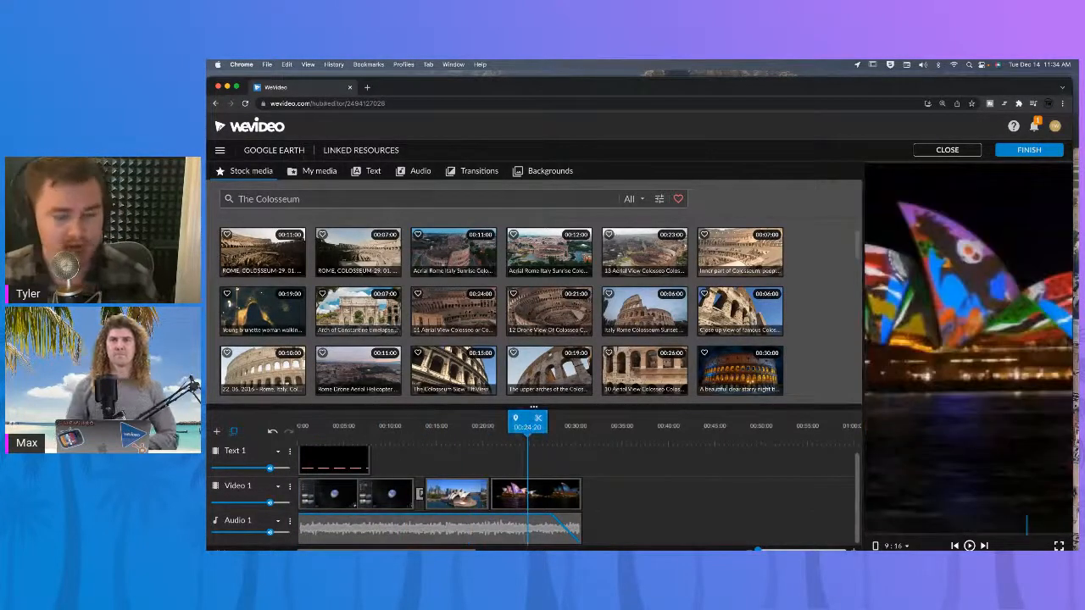
# Switch to the Google Earth window and zoom out from the Colosseum to the whole globe.
pyautogui.moveTo(439, 85)
pyautogui.mouseDown()
pyautogui.moveTo(452, 234)
pyautogui.moveTo(460, 152)
pyautogui.moveTo(449, 91)
pyautogui.mouseUp()
pyautogui.moveTo(302, 40); pyautogui.dragTo(301, 32)
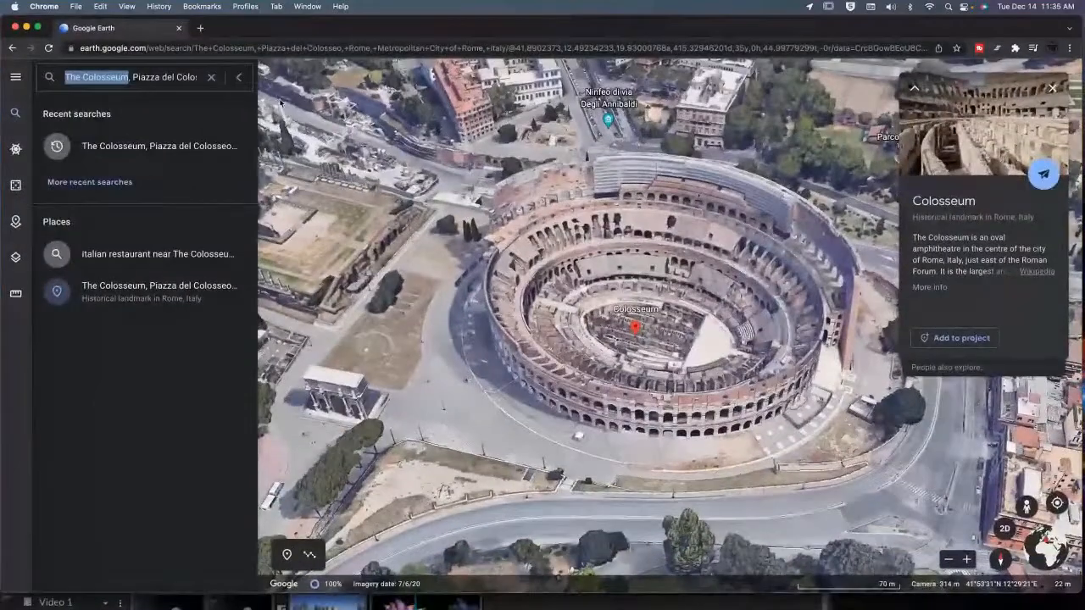
pyautogui.scroll(-5, 390, 283)
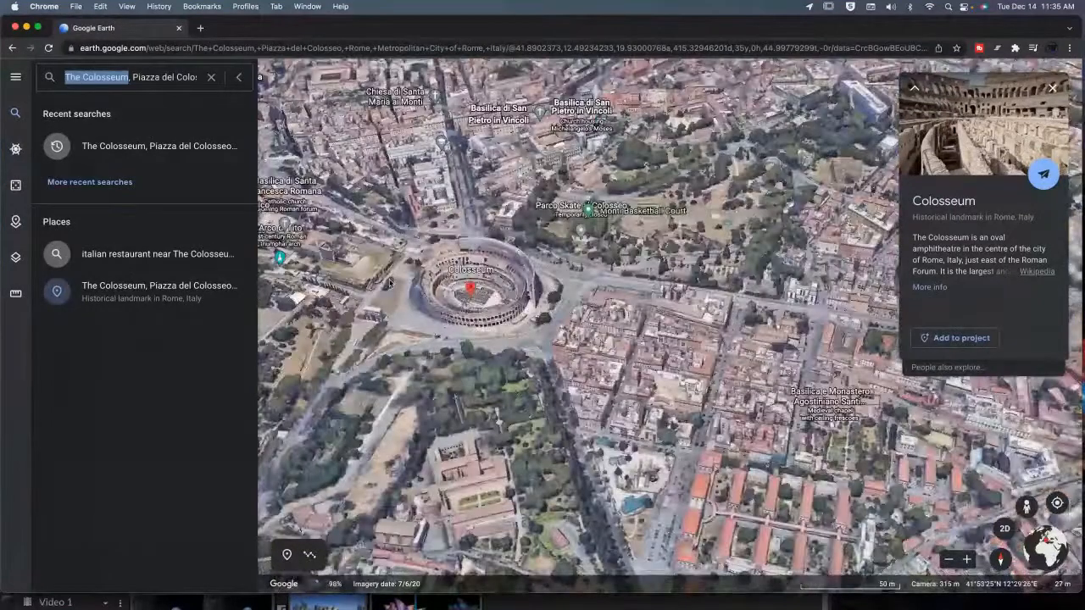
pyautogui.scroll(-5, 391, 283)
pyautogui.scroll(-10, 390, 283)
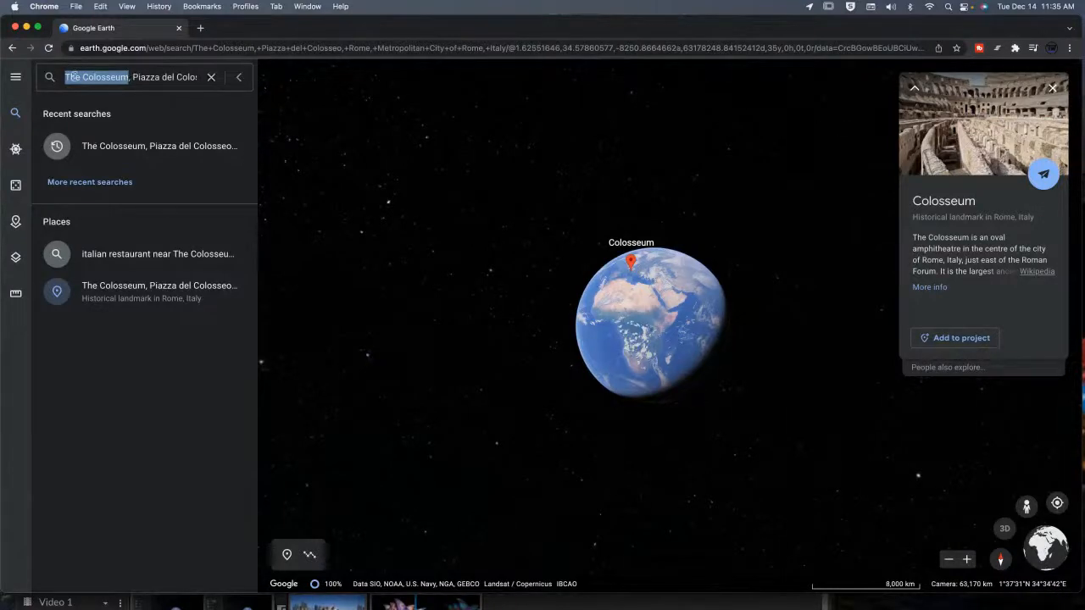
# Clear the search field and spin the globe away from the Colosseum.
pyautogui.moveTo(74, 77); pyautogui.dragTo(256, 79)
pyautogui.press('super+c')
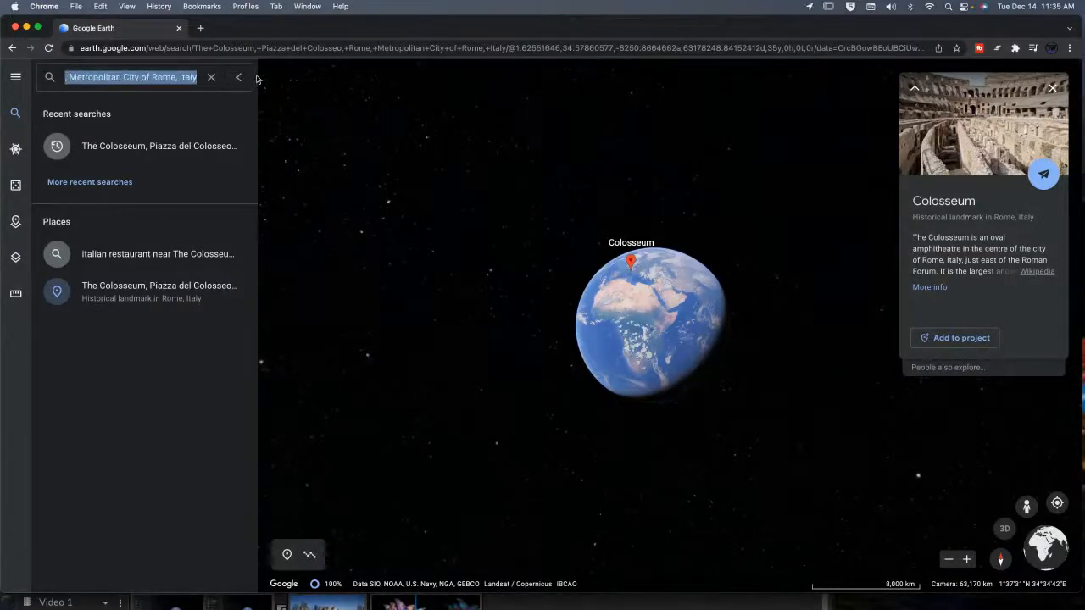
pyautogui.click(211, 78)
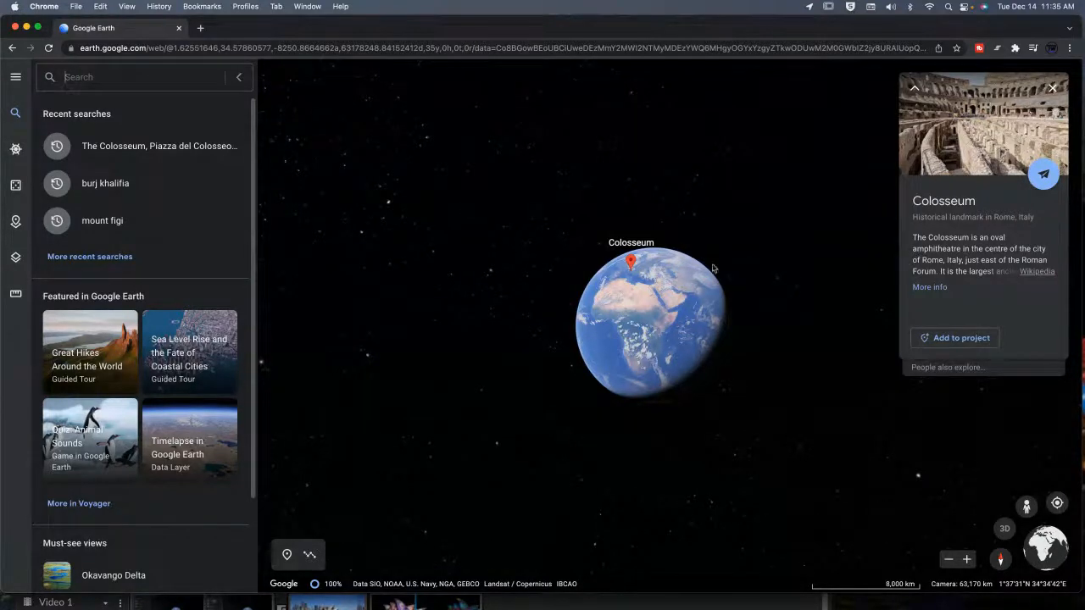
pyautogui.moveTo(690, 328); pyautogui.dragTo(656, 286)
pyautogui.moveTo(688, 371); pyautogui.dragTo(617, 334)
pyautogui.moveTo(692, 319)
pyautogui.mouseDown()
pyautogui.moveTo(631, 329)
pyautogui.moveTo(605, 259)
pyautogui.mouseUp()
pyautogui.moveTo(678, 349)
pyautogui.mouseDown()
pyautogui.moveTo(647, 293)
pyautogui.moveTo(647, 308)
pyautogui.moveTo(688, 297)
pyautogui.mouseUp()
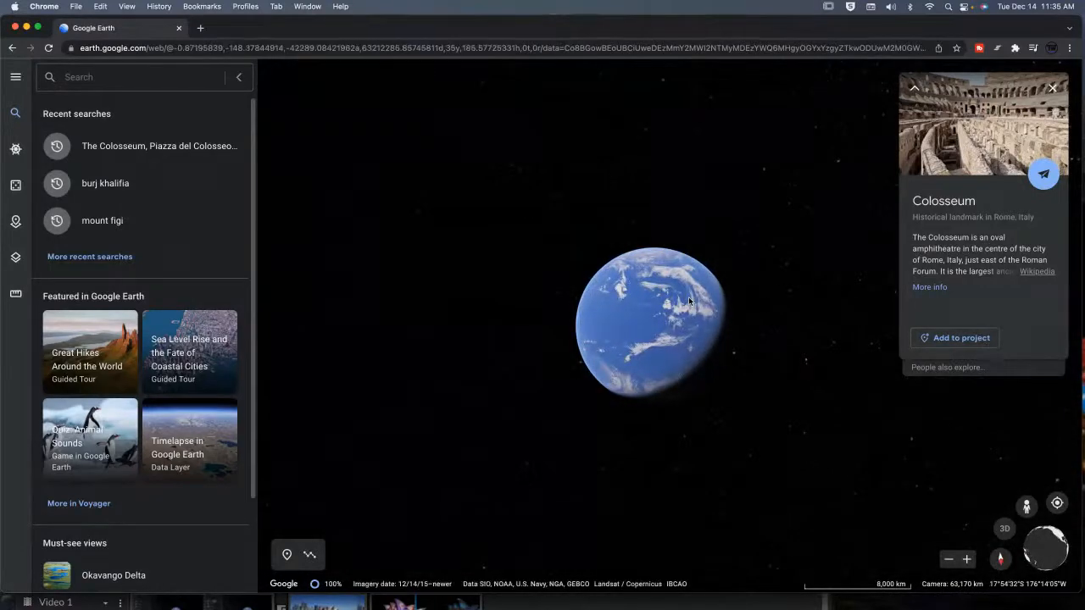
pyautogui.moveTo(688, 301); pyautogui.dragTo(666, 366)
# Zoom into the globe and back out again to preview the fly-in.
pyautogui.scroll(10, 682, 333)
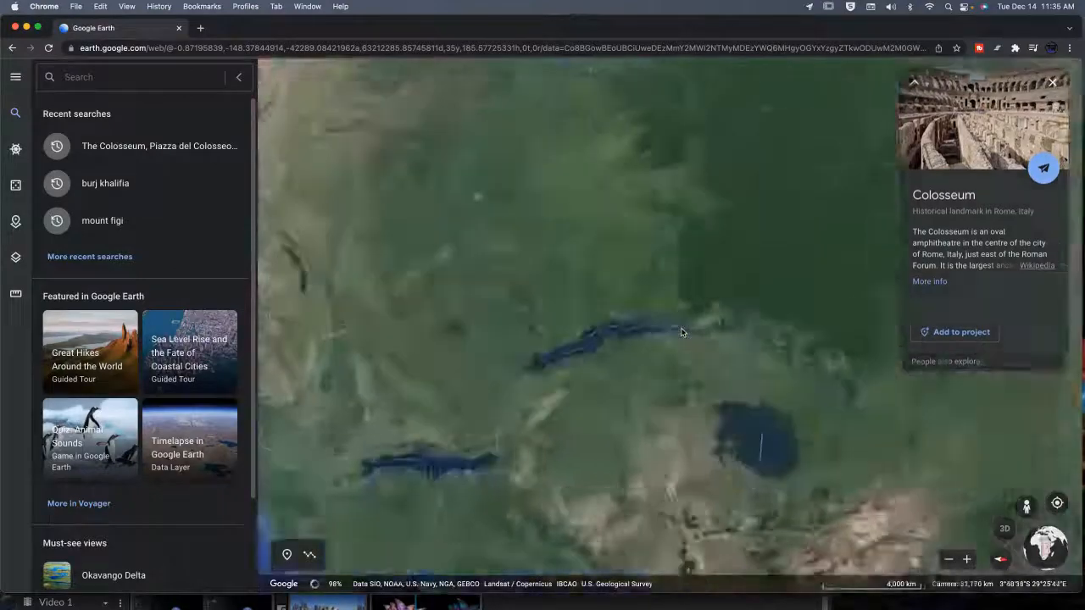
pyautogui.scroll(10, 682, 333)
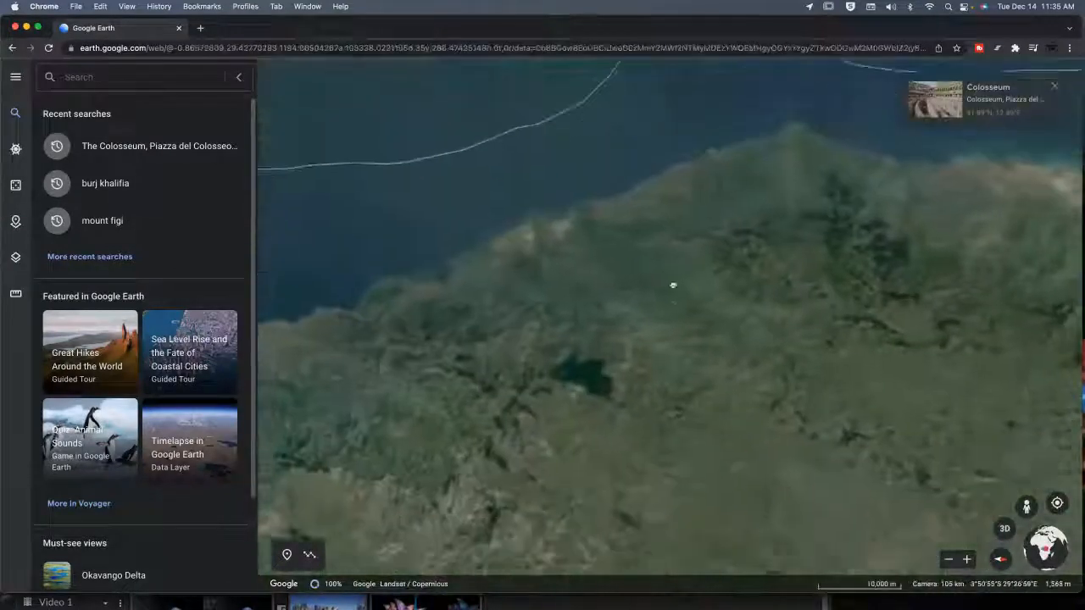
pyautogui.scroll(8, 683, 252)
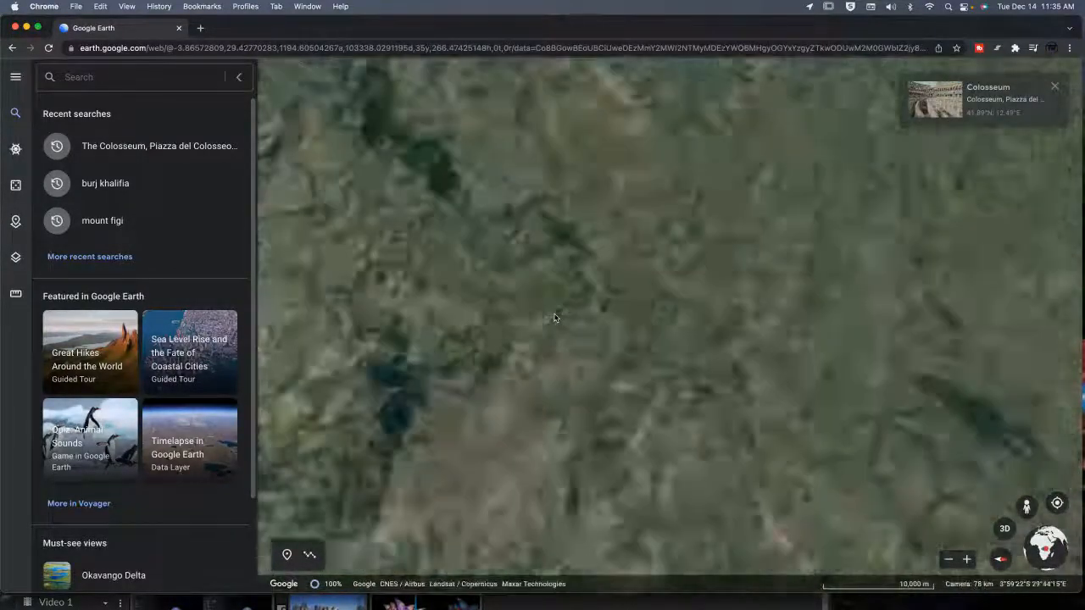
pyautogui.scroll(-5, 685, 335)
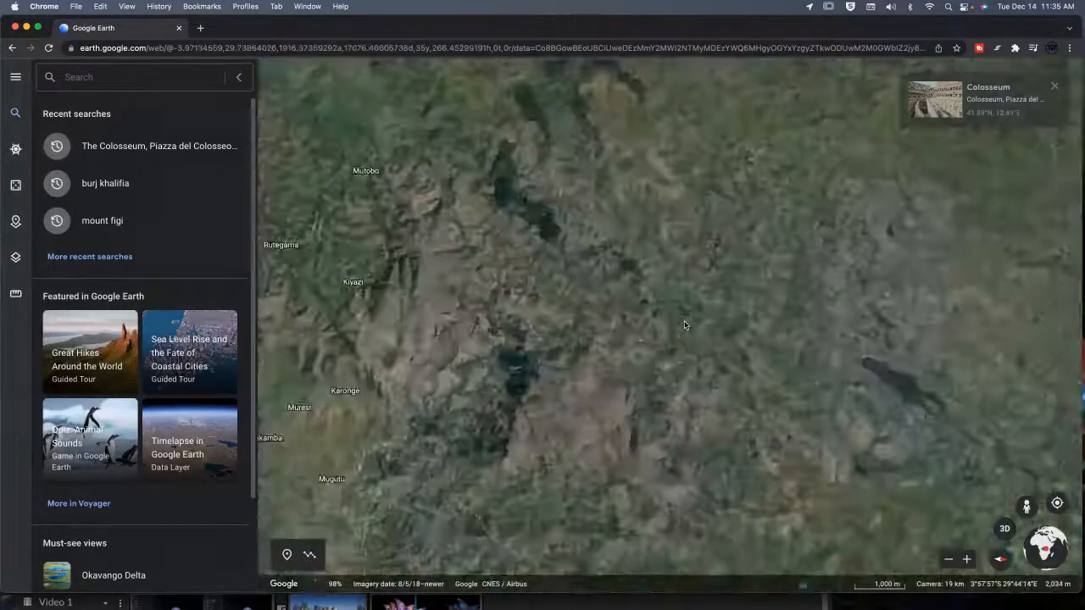
pyautogui.scroll(-15, 685, 325)
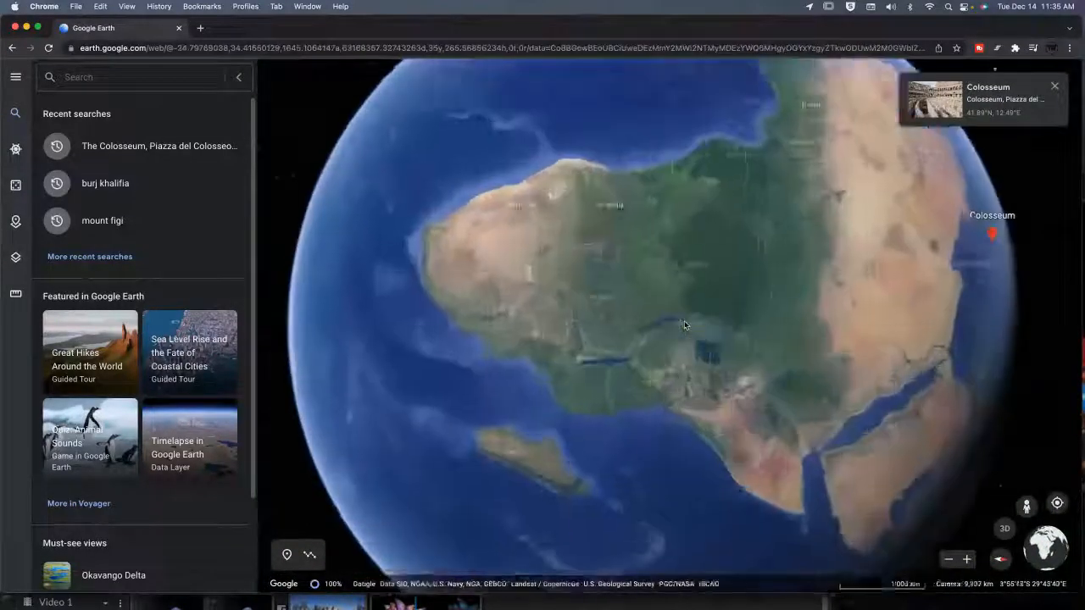
pyautogui.scroll(-3, 684, 324)
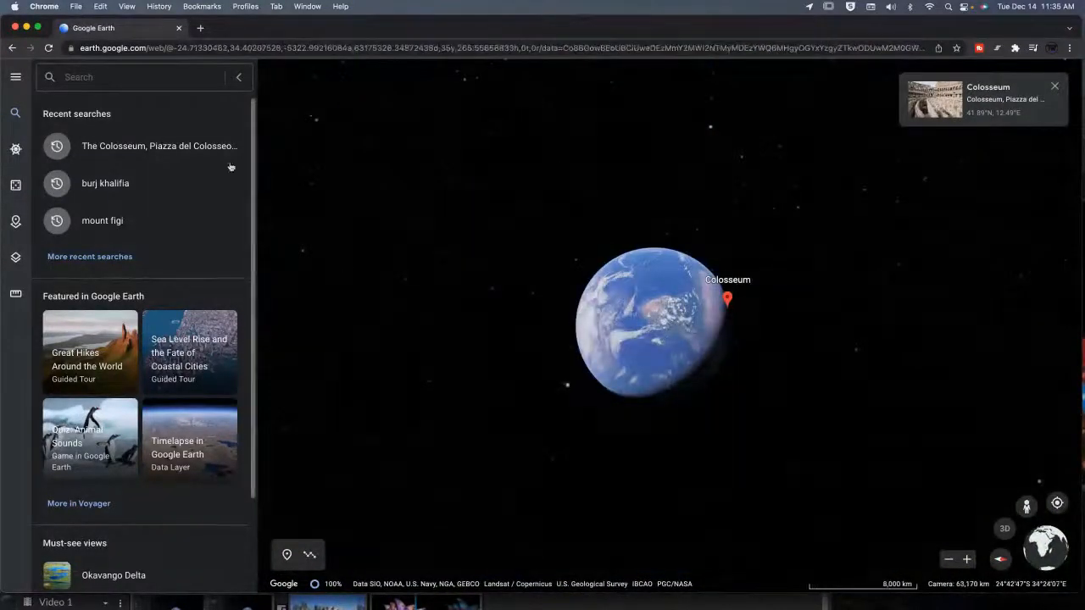
# Rotate the globe and paste the Colosseum address back into the search field, selecting its text.
pyautogui.moveTo(648, 336); pyautogui.dragTo(715, 319)
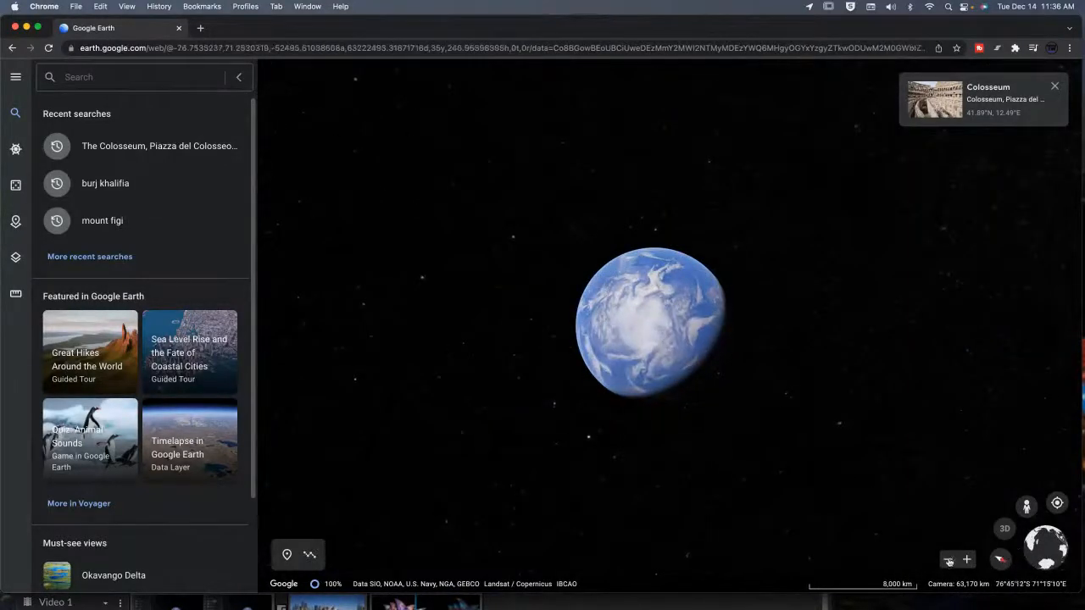
pyautogui.moveTo(694, 339); pyautogui.dragTo(574, 235)
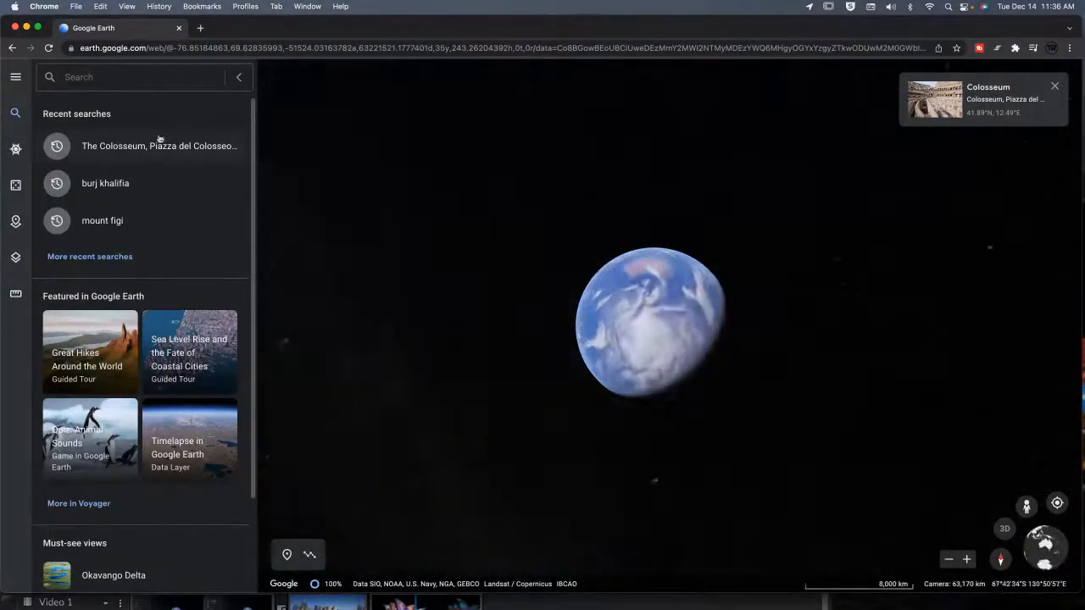
pyautogui.click(98, 75)
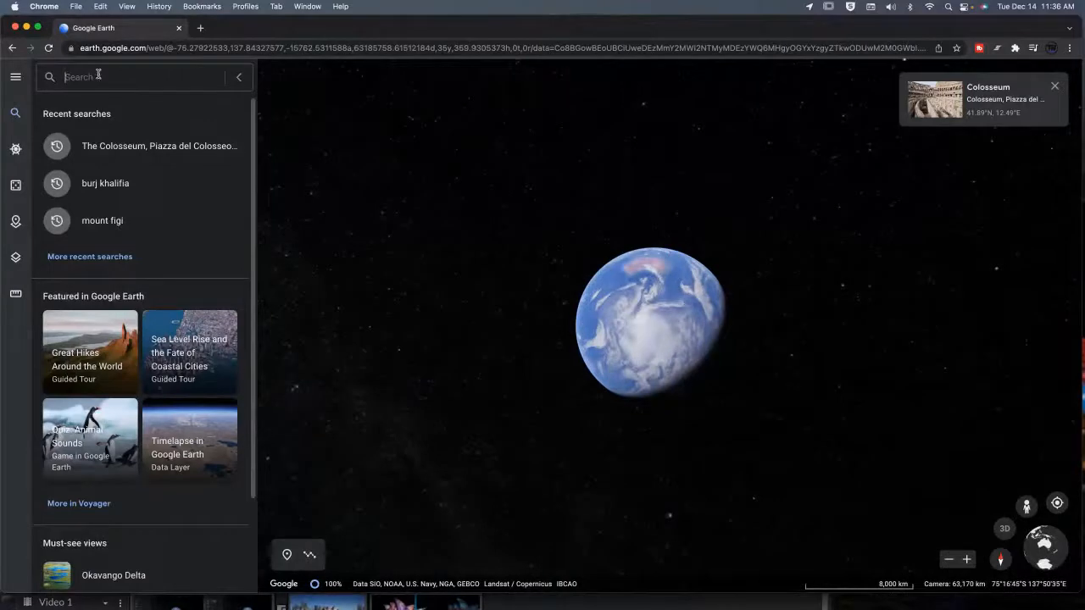
pyautogui.press('super+v')
pyautogui.moveTo(93, 75); pyautogui.dragTo(51, 77)
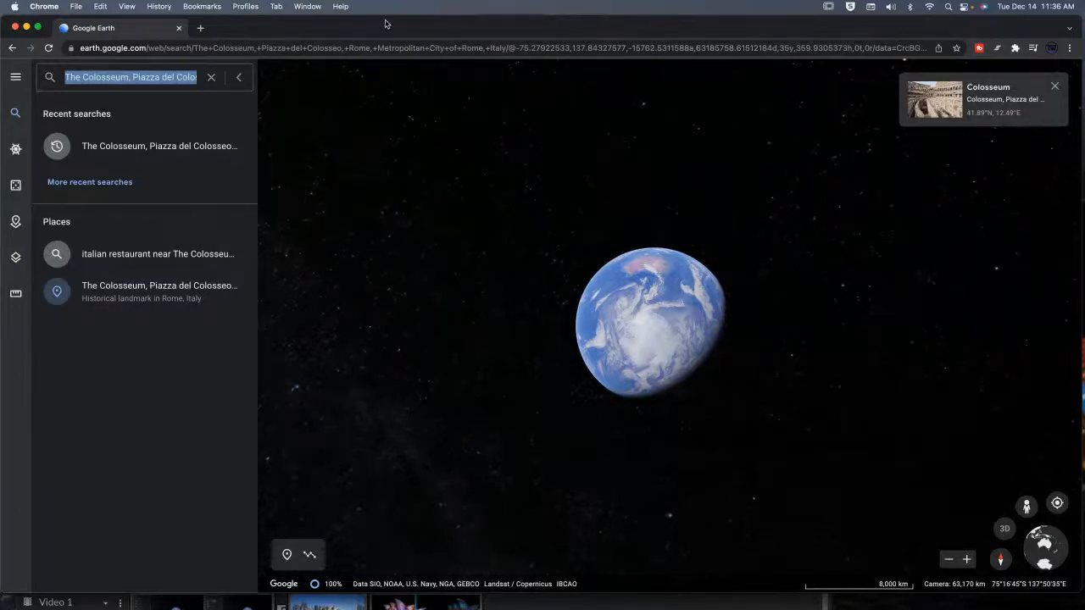
# Switch back to the WeVideo editor window.
pyautogui.moveTo(385, 24)
pyautogui.mouseDown()
pyautogui.moveTo(385, 63)
pyautogui.moveTo(380, 17)
pyautogui.mouseUp()
pyautogui.moveTo(272, 32); pyautogui.dragTo(280, 151)
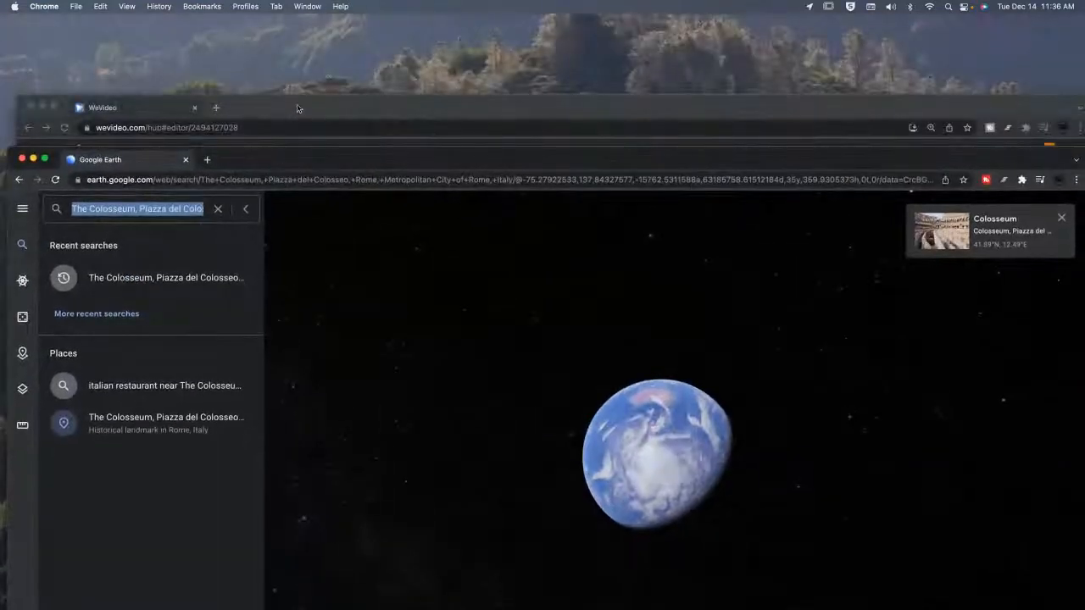
pyautogui.moveTo(297, 109); pyautogui.dragTo(301, 29)
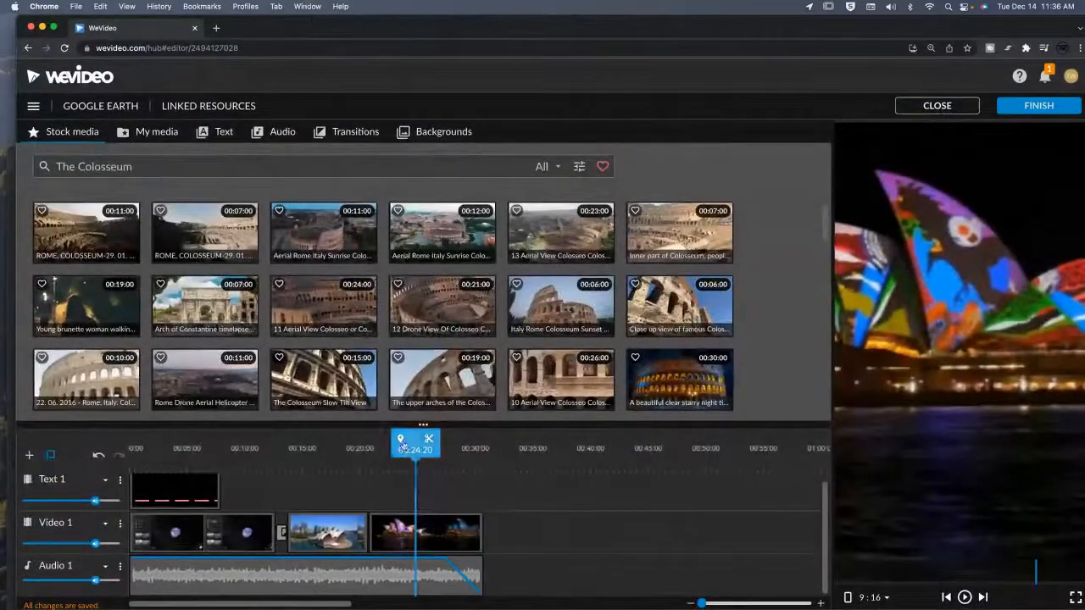
# Start a new Screen recording from My media.
pyautogui.click(345, 463)
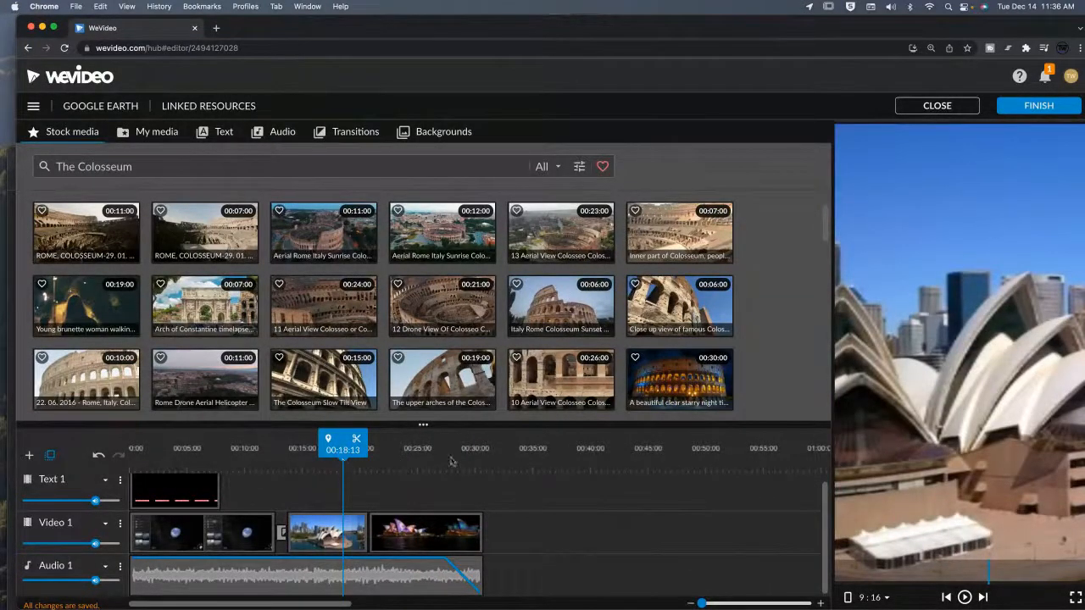
pyautogui.click(521, 462)
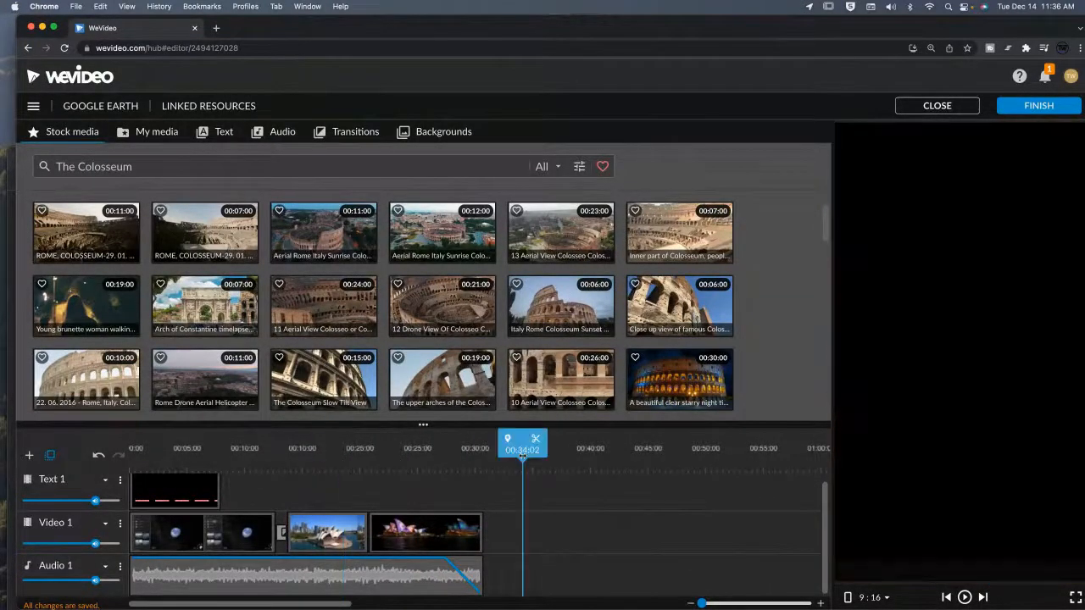
pyautogui.click(141, 135)
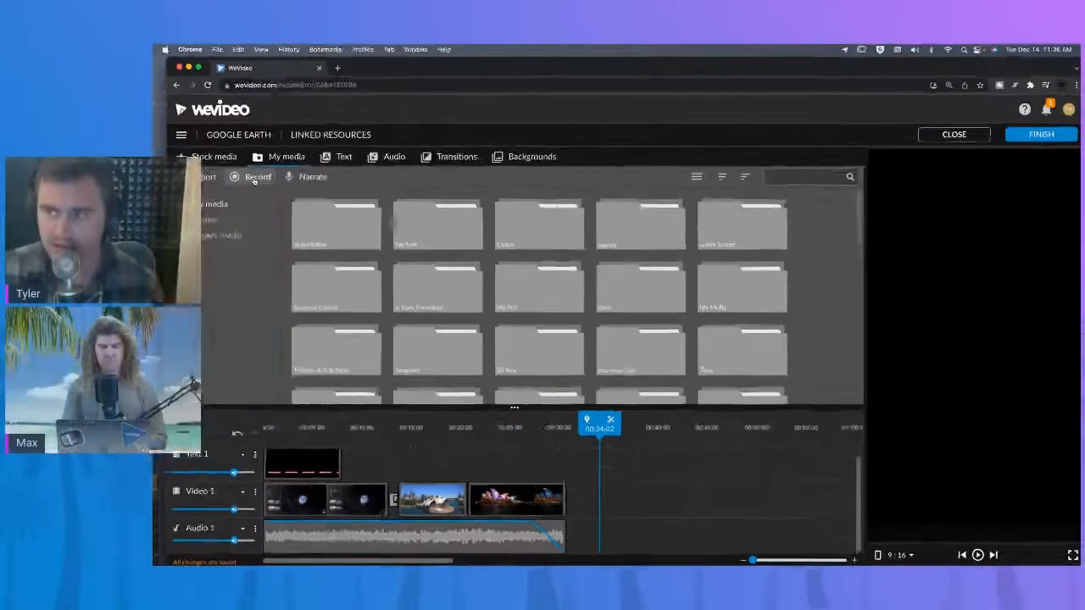
pyautogui.click(120, 158)
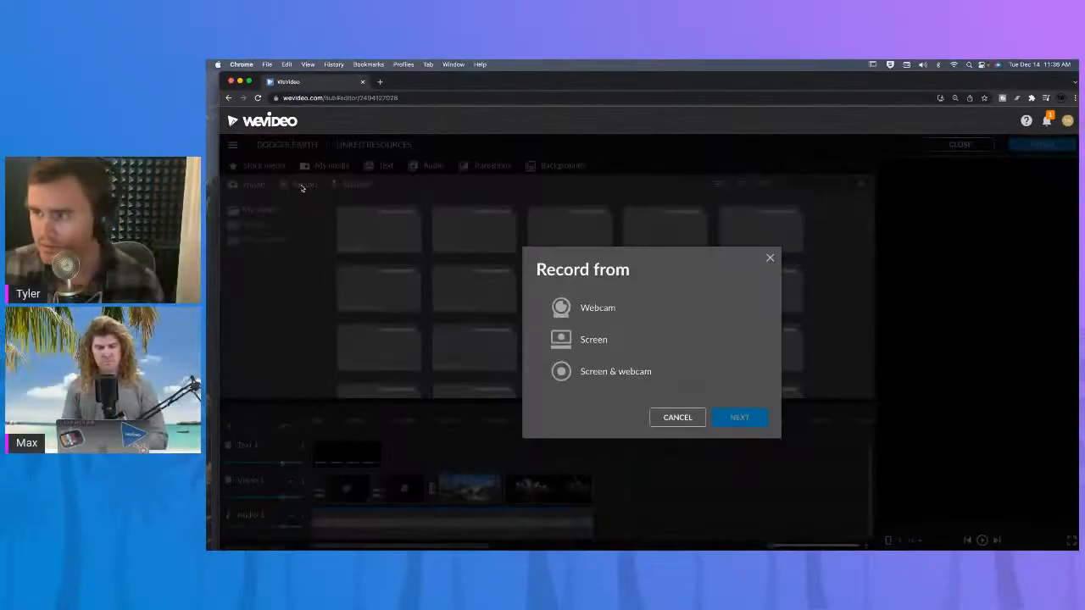
pyautogui.click(602, 355)
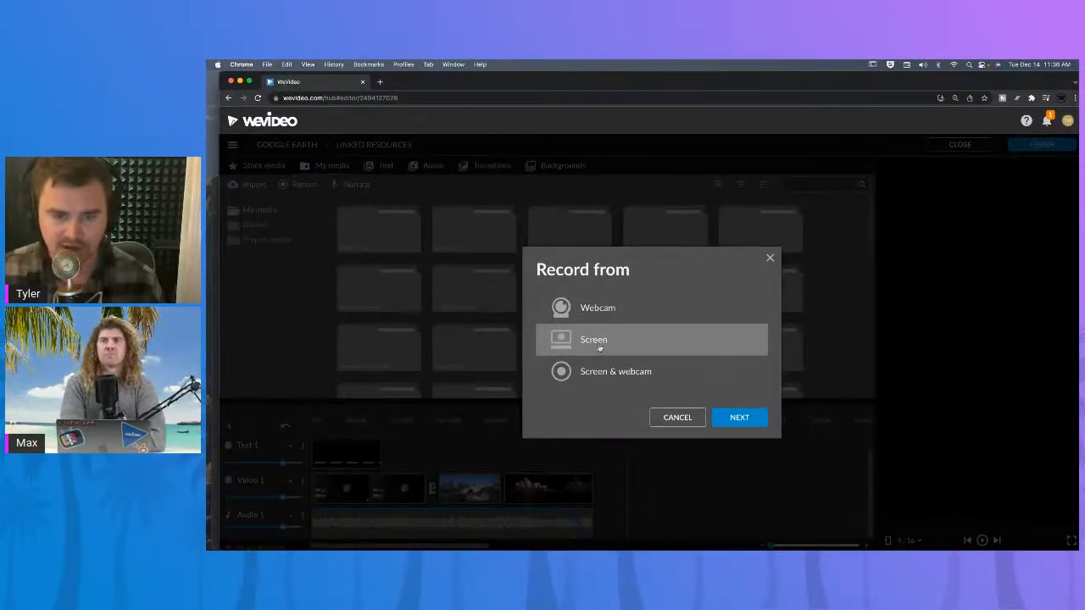
pyautogui.click(739, 419)
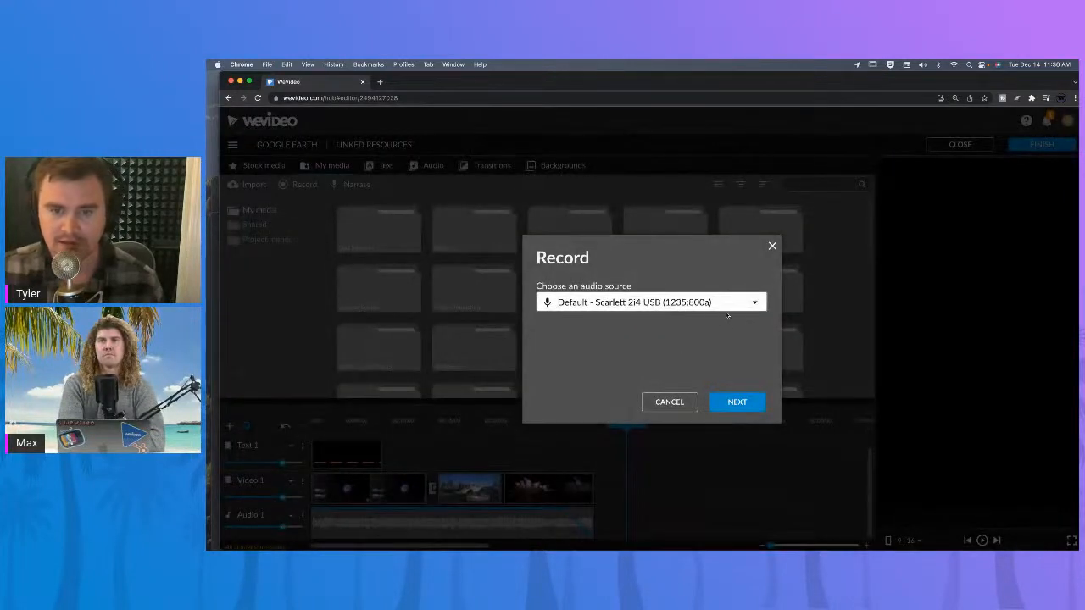
# Set the recording's audio source to No audio and continue.
pyautogui.click(757, 303)
pyautogui.click(757, 302)
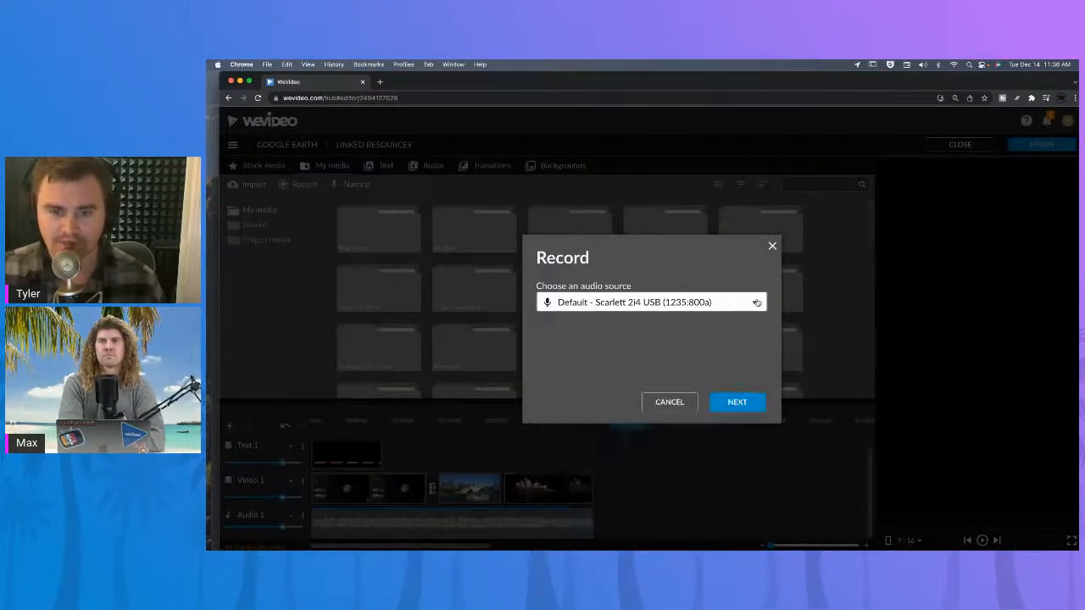
pyautogui.click(756, 302)
pyautogui.click(672, 325)
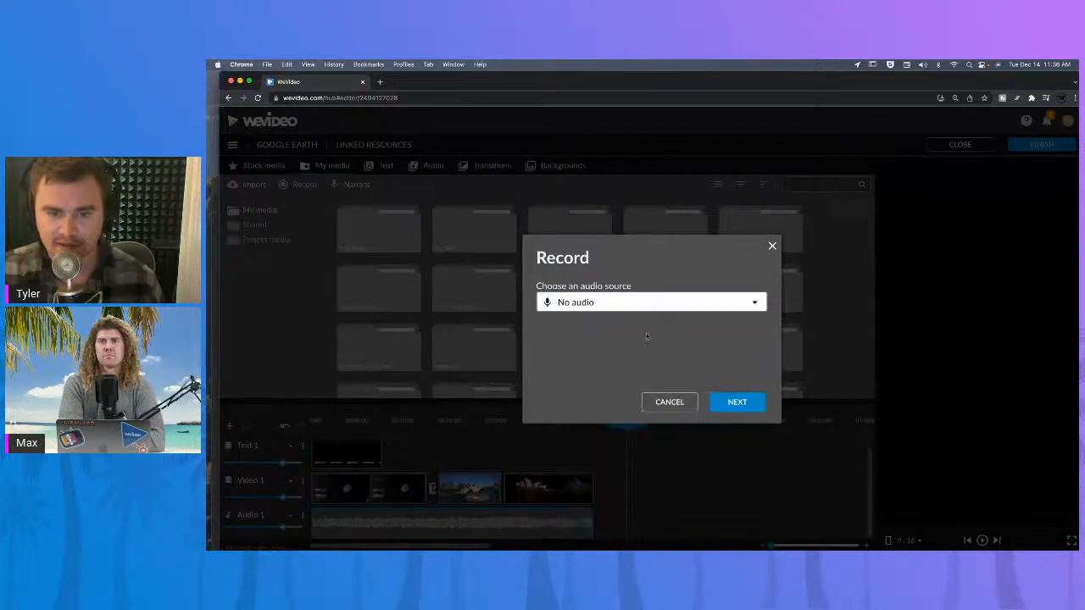
pyautogui.click(722, 302)
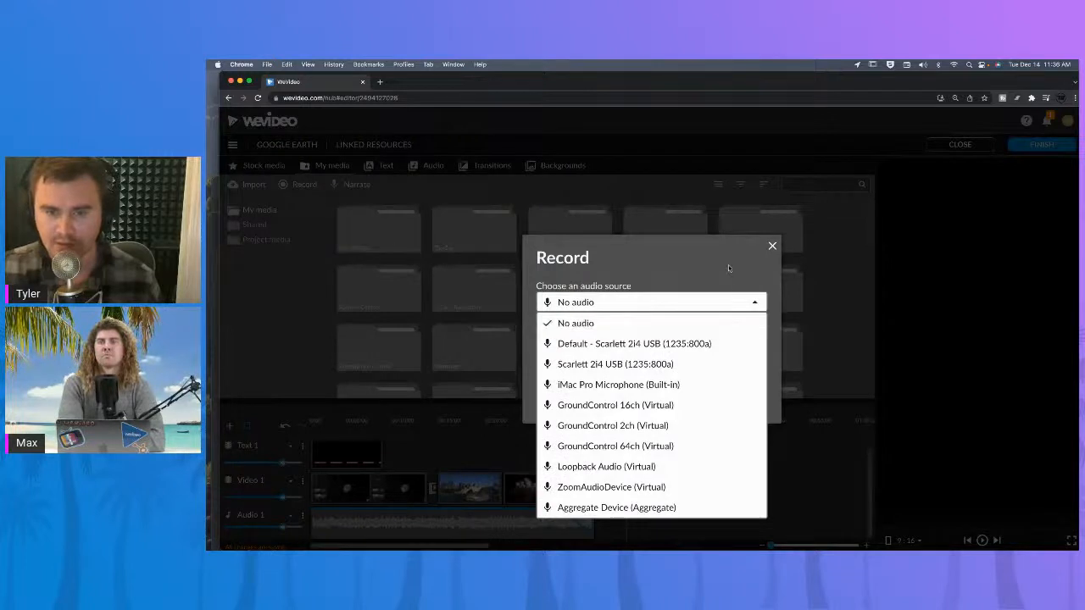
pyautogui.click(730, 268)
pyautogui.click(737, 402)
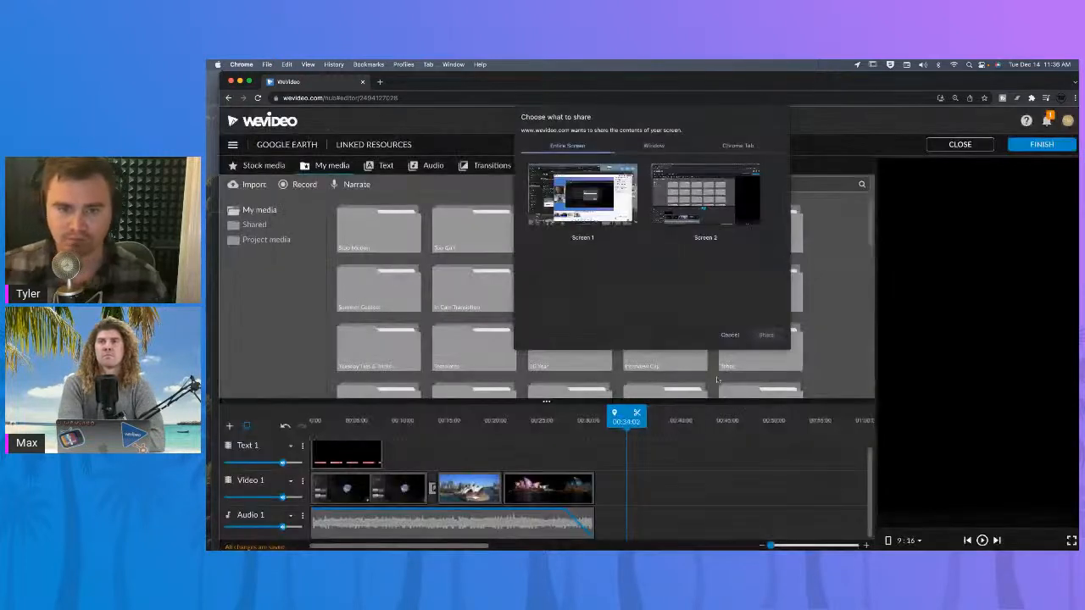
# Choose the Google Earth Chrome tab as the content to share and start sharing it.
pyautogui.click(652, 146)
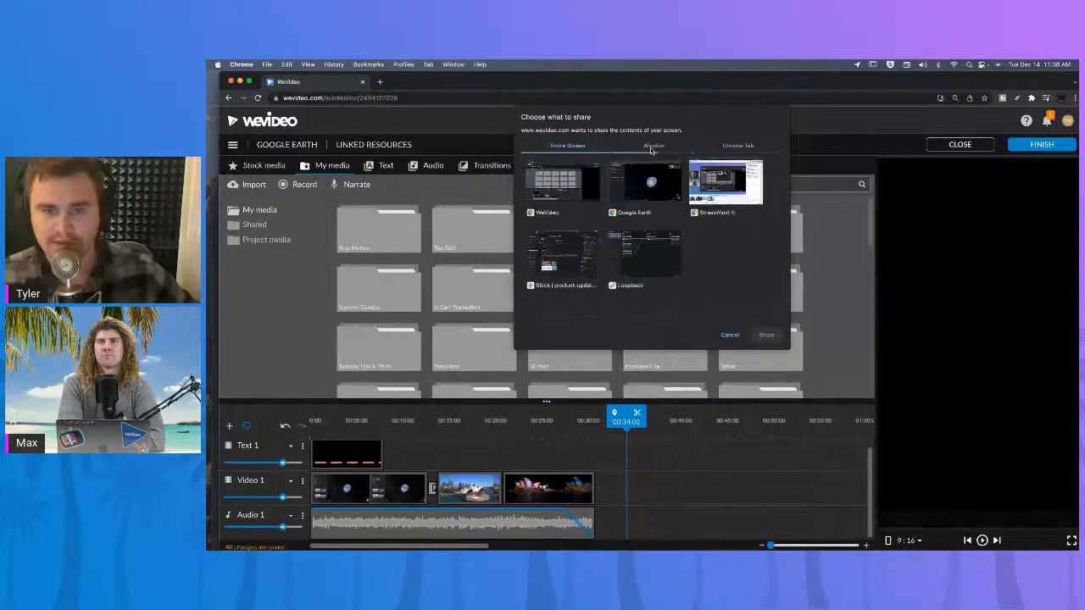
pyautogui.click(737, 146)
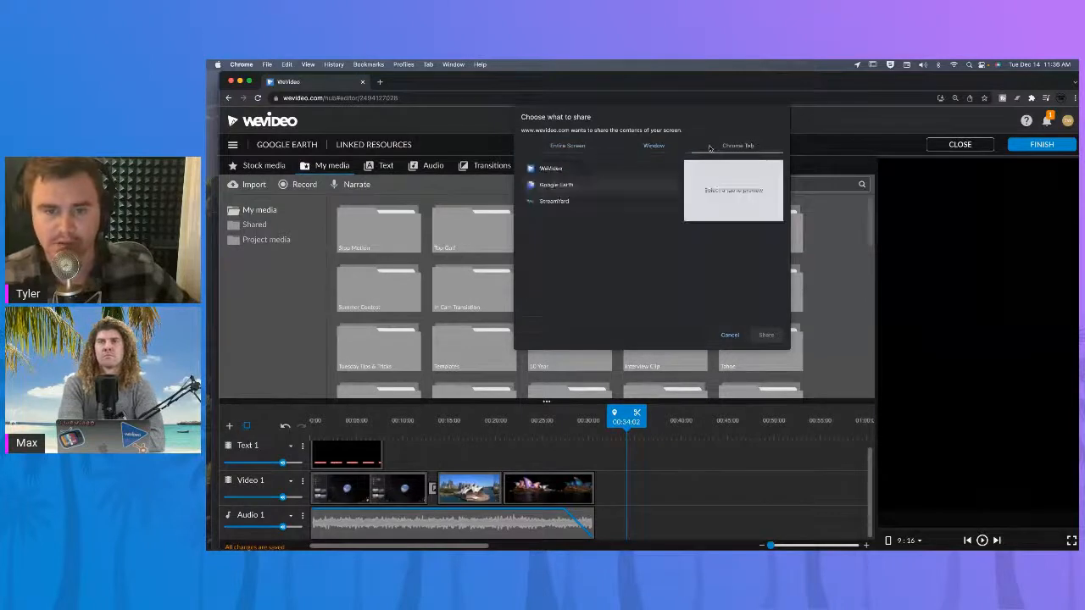
pyautogui.click(582, 187)
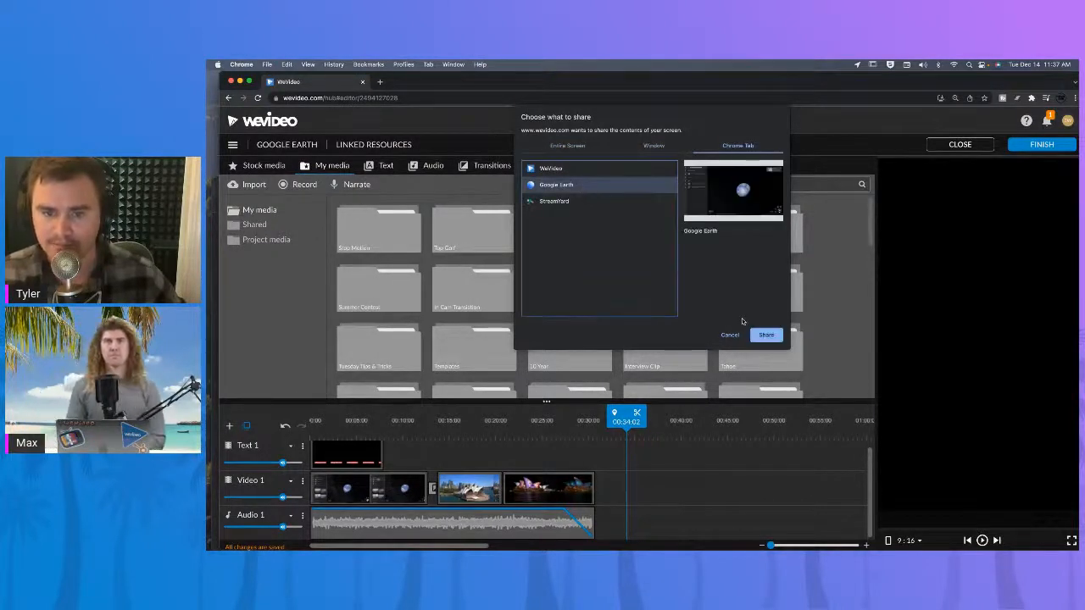
pyautogui.click(765, 336)
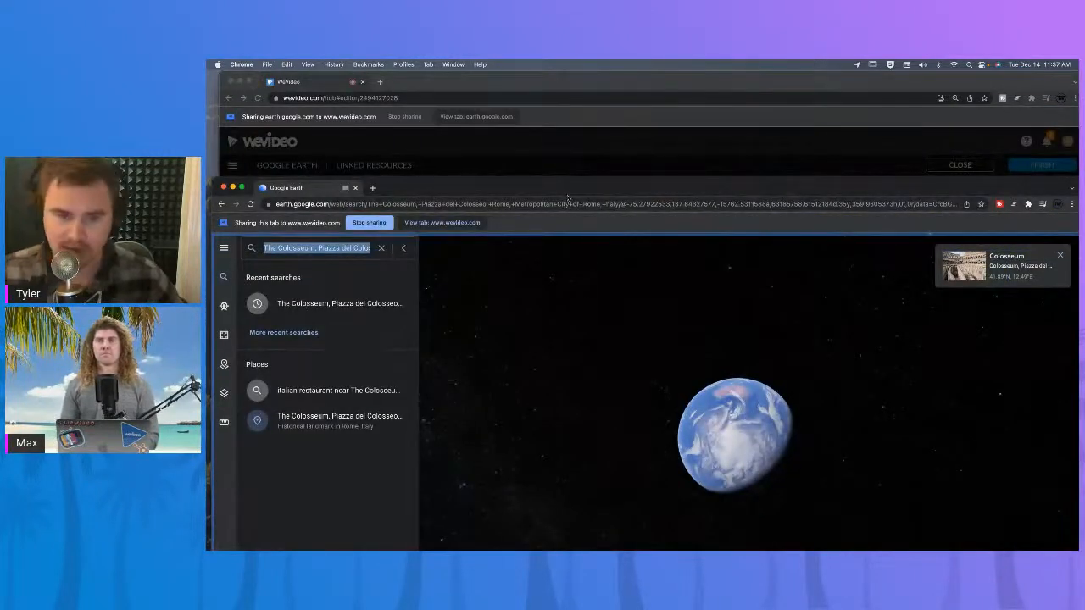
# Move the Google Earth window up to fill the screen.
pyautogui.moveTo(568, 194); pyautogui.dragTo(565, 71)
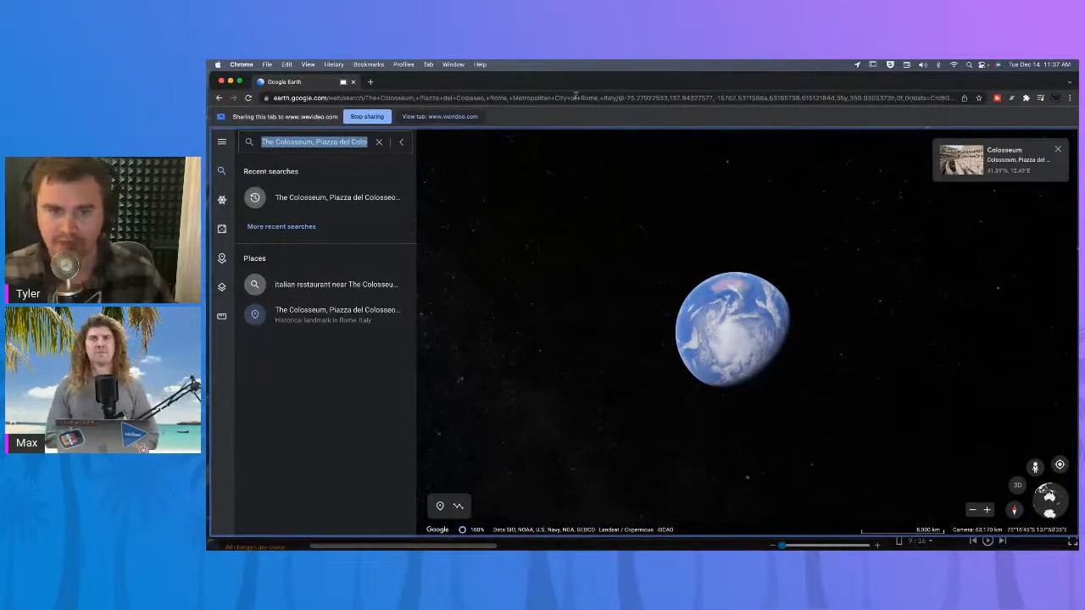
pyautogui.moveTo(574, 85)
pyautogui.mouseDown()
pyautogui.moveTo(585, 441)
pyautogui.moveTo(590, 150)
pyautogui.moveTo(576, 72)
pyautogui.mouseUp()
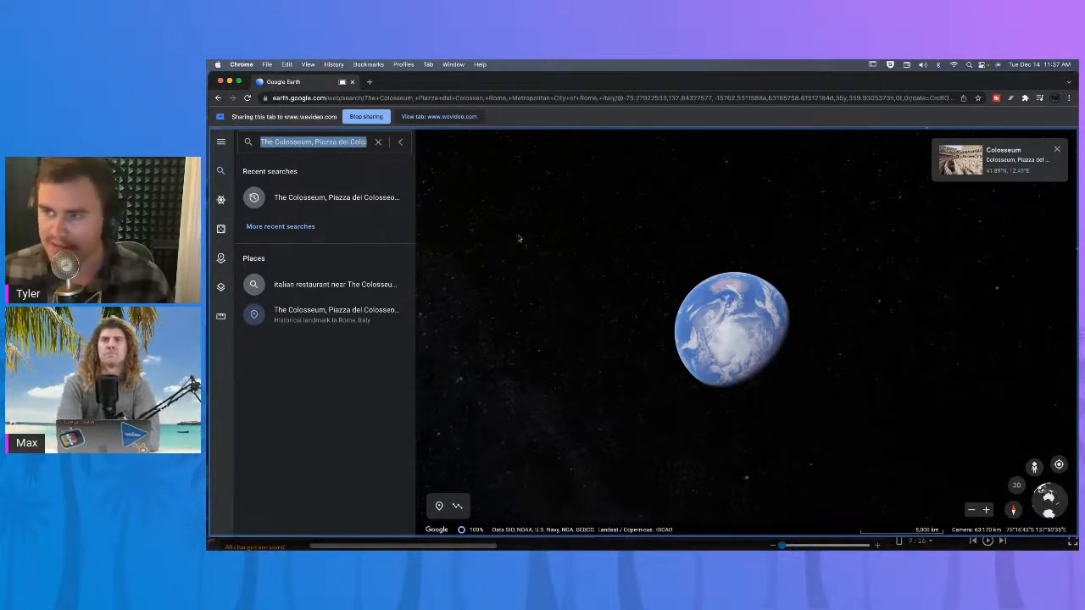
pyautogui.moveTo(412, 88)
pyautogui.mouseDown()
pyautogui.moveTo(417, 290)
pyautogui.moveTo(411, 80)
pyautogui.mouseUp()
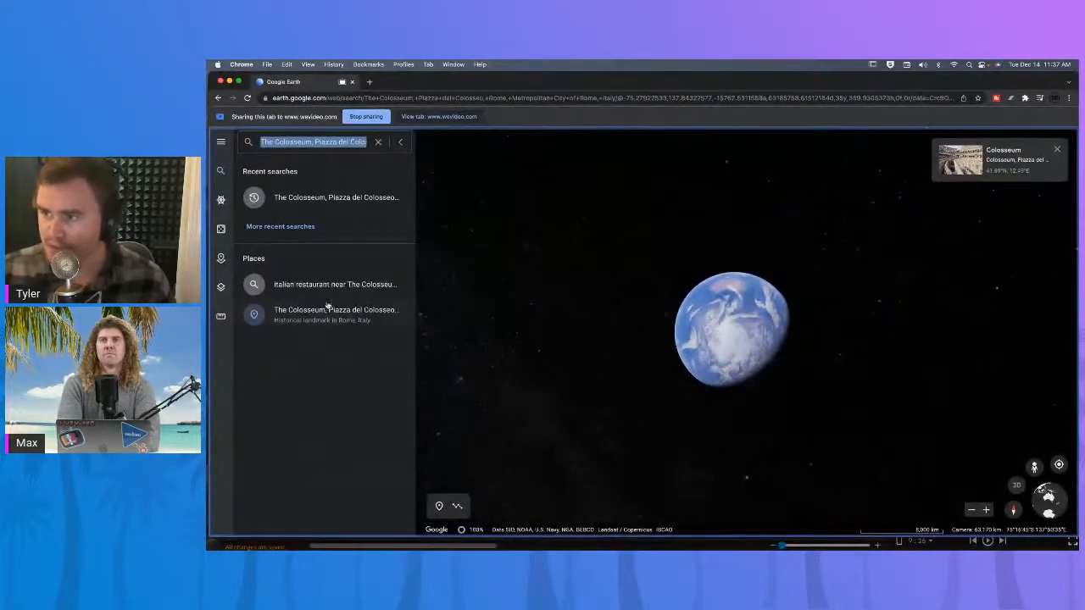
# Try searching the Colosseum address again, re-pasting it into the cleared search field.
pyautogui.click(305, 135)
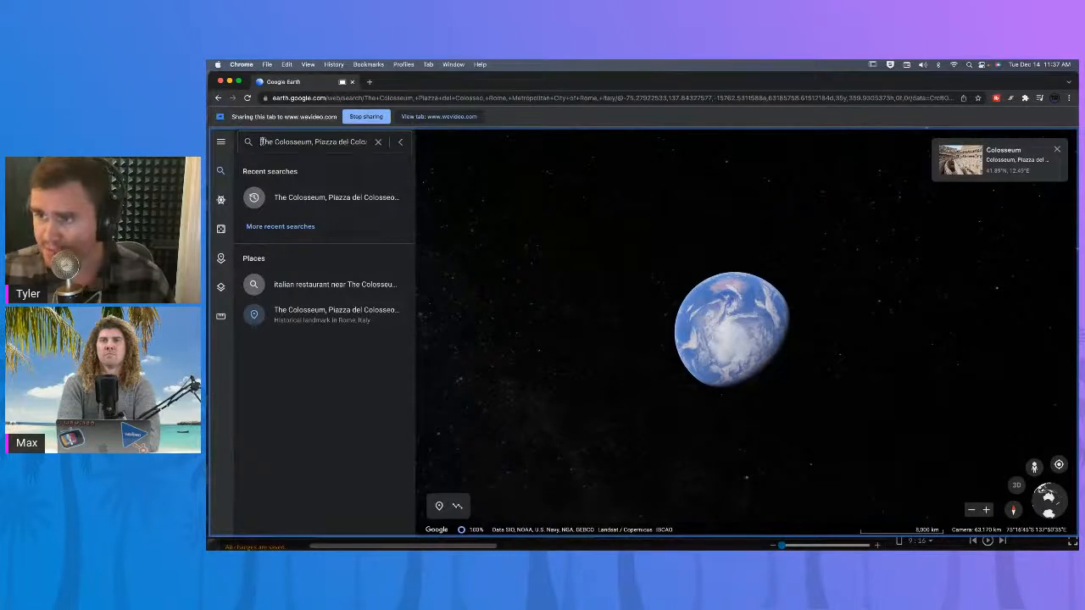
pyautogui.moveTo(262, 141); pyautogui.dragTo(394, 142)
pyautogui.click(357, 142)
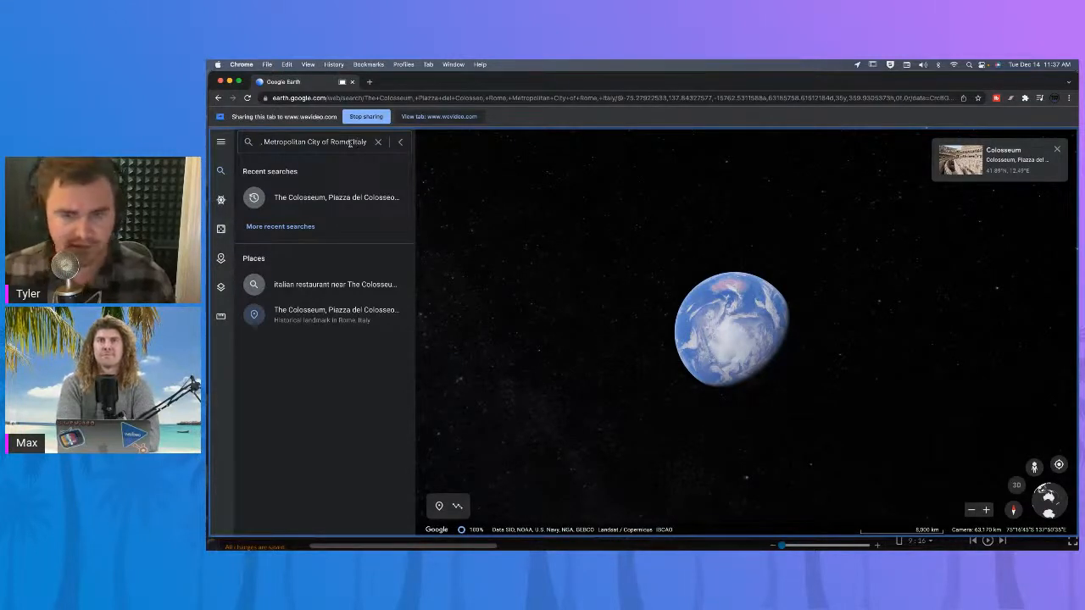
pyautogui.press('Return')
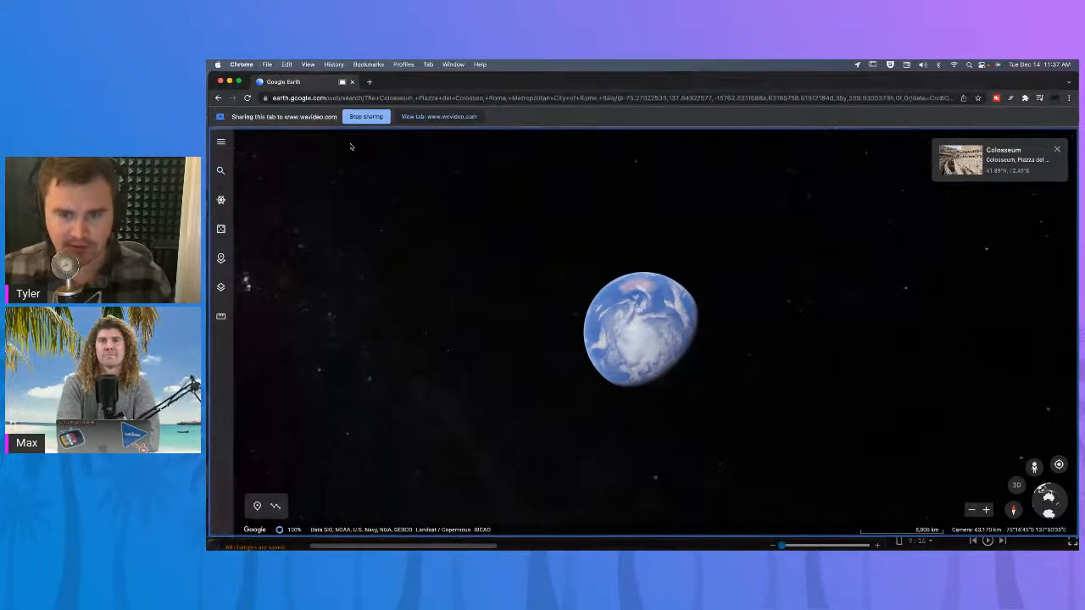
pyautogui.click(221, 171)
pyautogui.press('super+c')
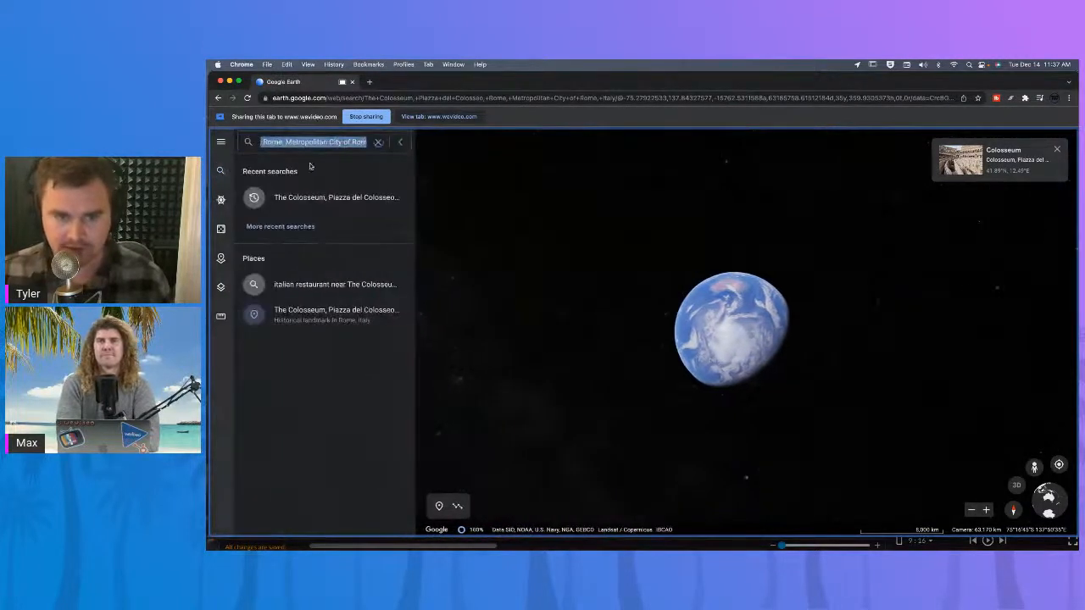
pyautogui.click(378, 142)
pyautogui.press('super+v')
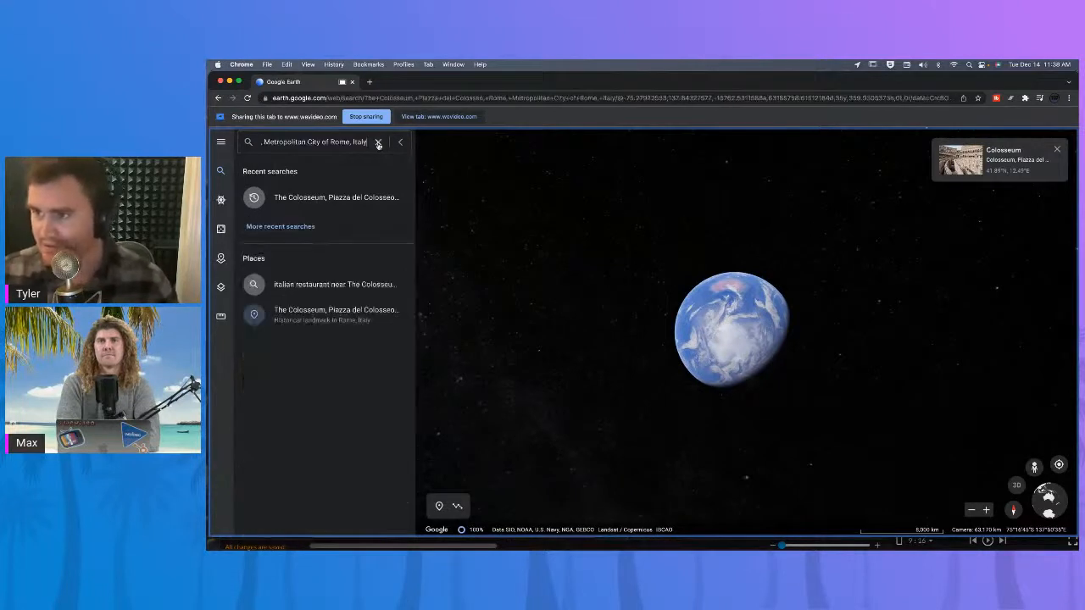
pyautogui.press('Return')
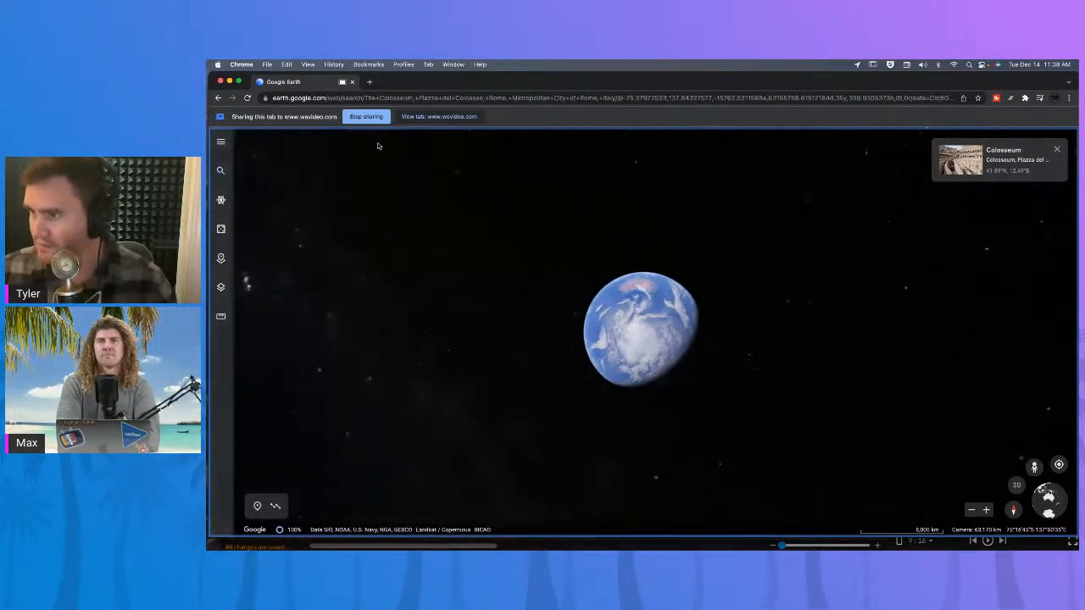
# Try reopening the recent Colosseum search from the search panel.
pyautogui.click(221, 170)
pyautogui.click(322, 141)
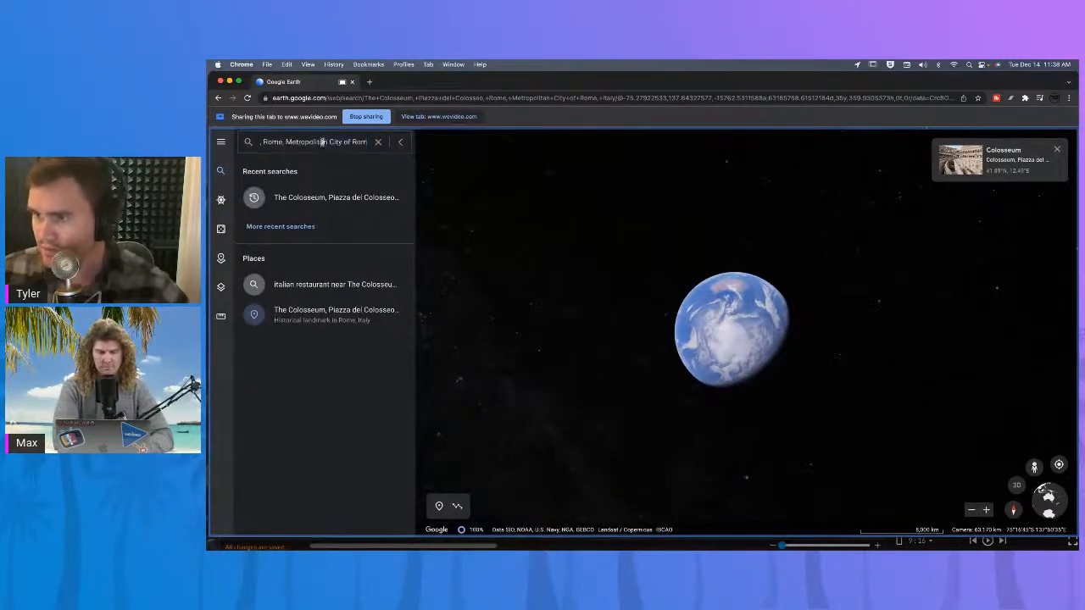
pyautogui.click(318, 196)
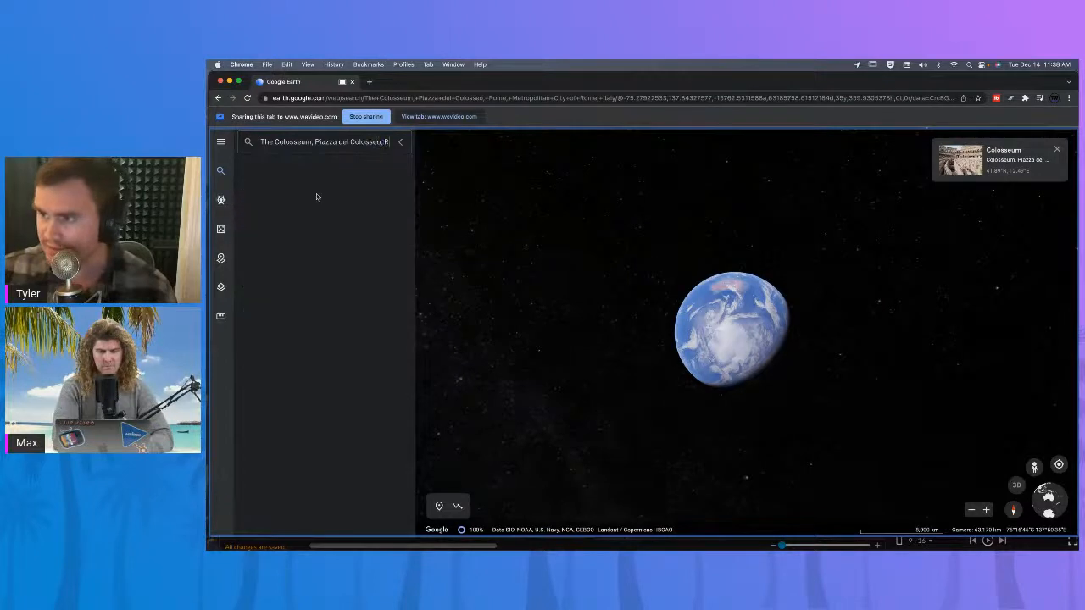
pyautogui.click(221, 170)
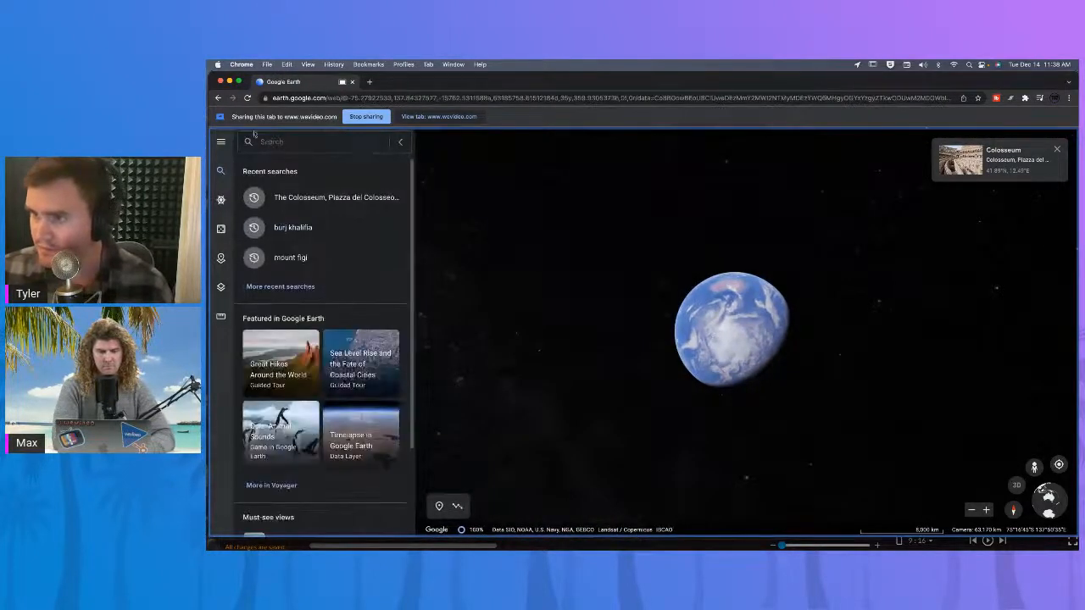
pyautogui.scroll(-1, 281, 297)
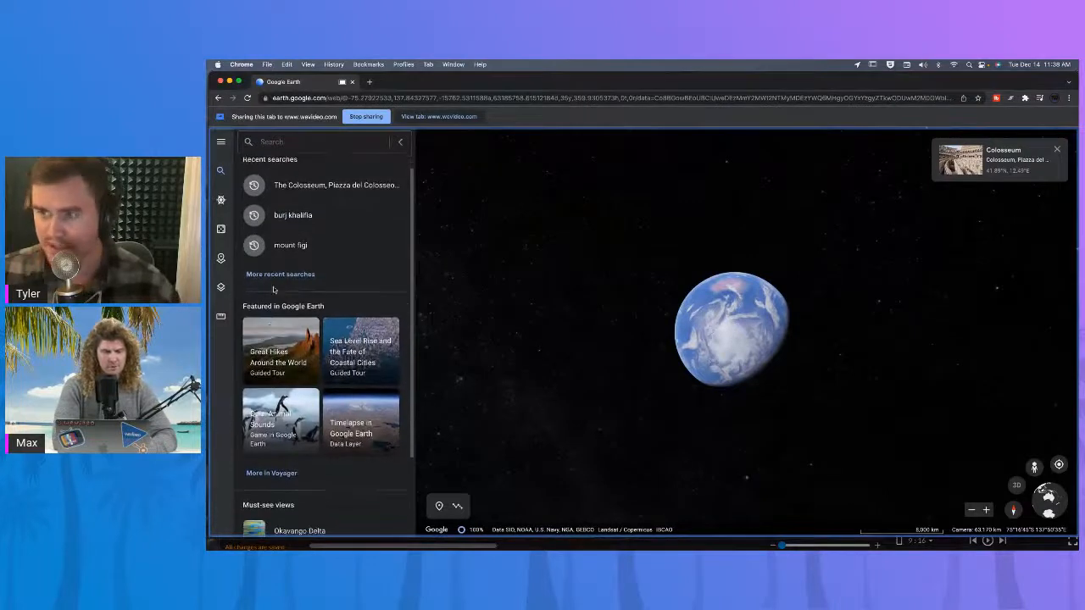
pyautogui.click(247, 100)
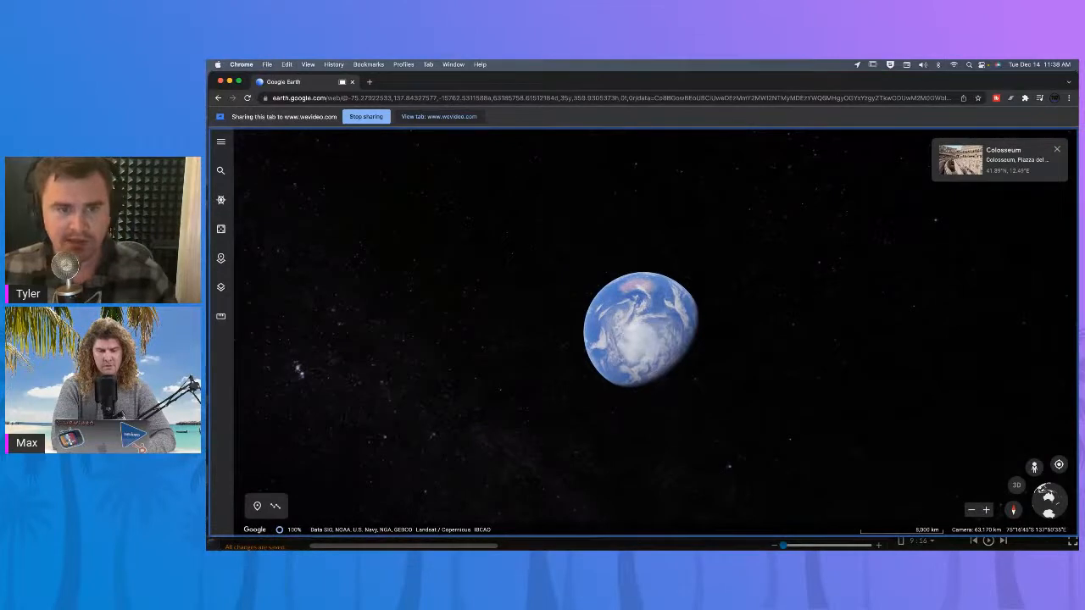
# Paste the Colosseum address into search once more and submit it.
pyautogui.click(221, 170)
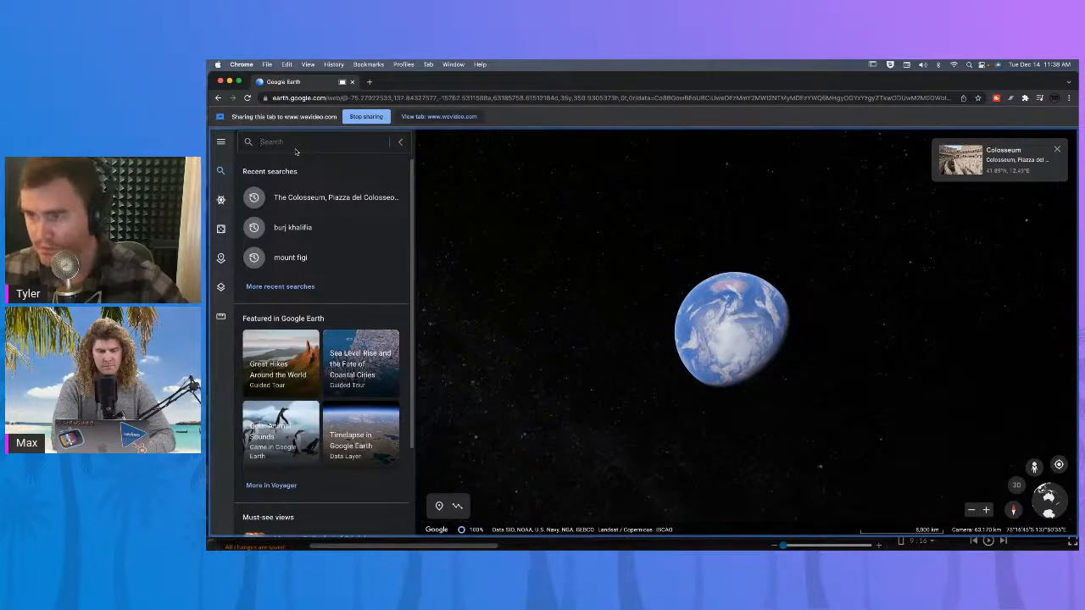
pyautogui.press('super+v')
pyautogui.press('Return')
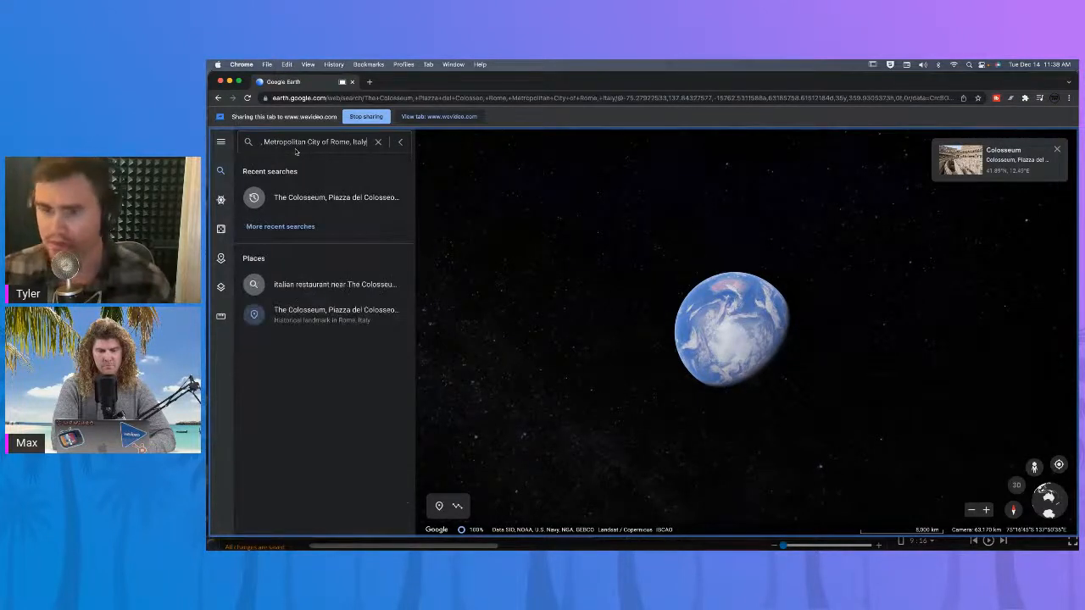
pyautogui.press('Return')
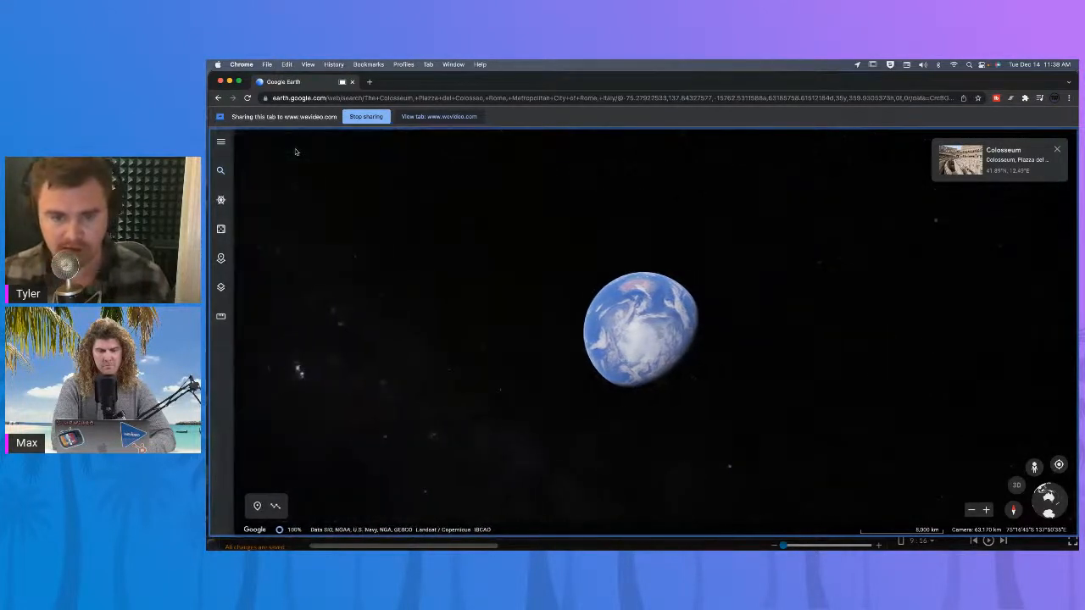
# Clear the search, search for great wall and fly to the Great Wall of China in Huairou District.
pyautogui.click(220, 171)
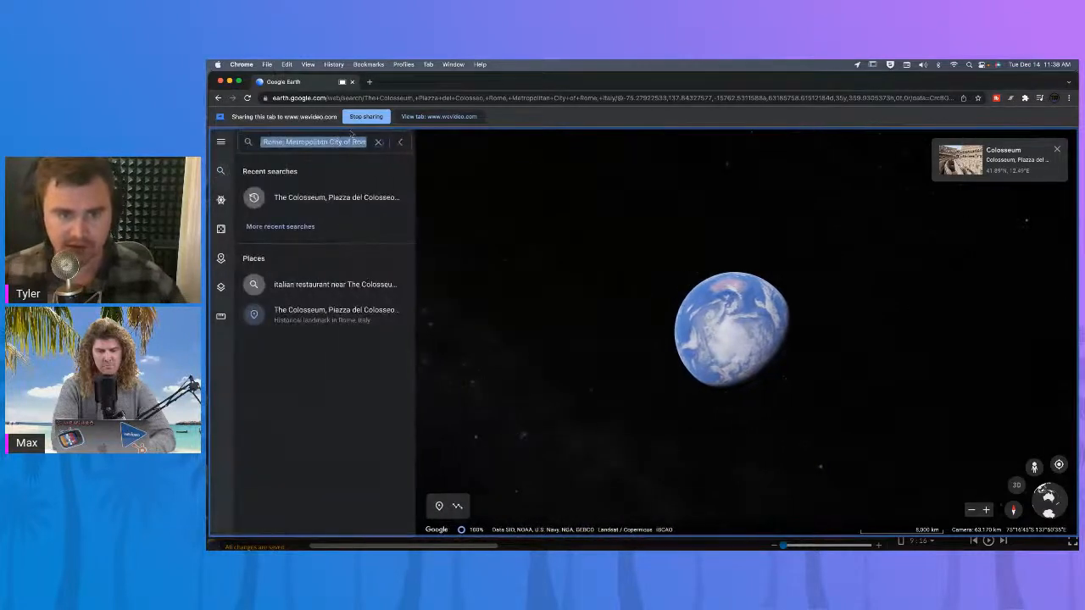
pyautogui.click(378, 142)
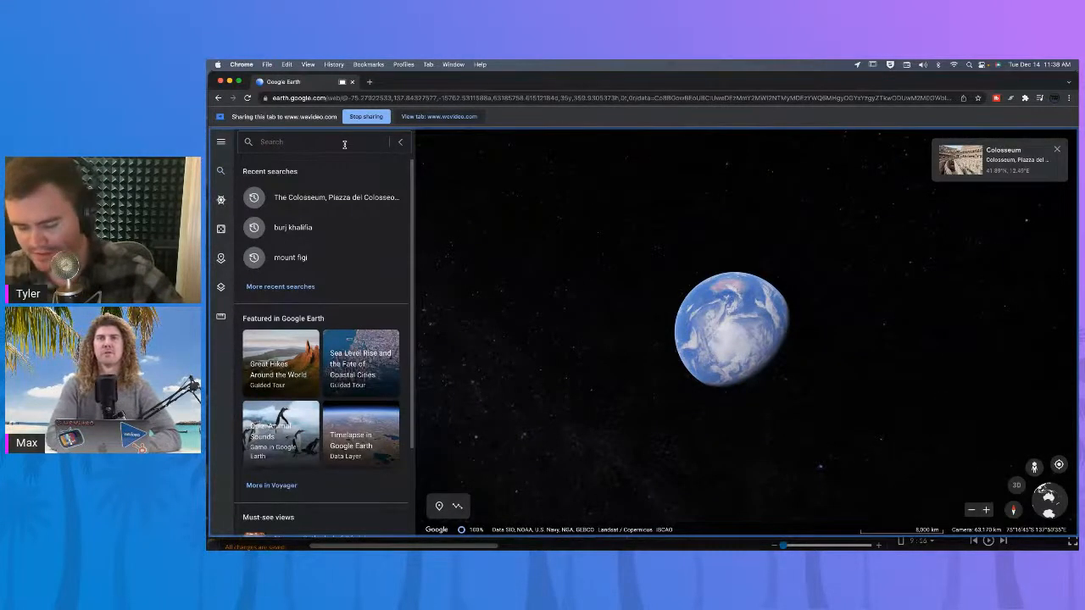
pyautogui.write('great wall')
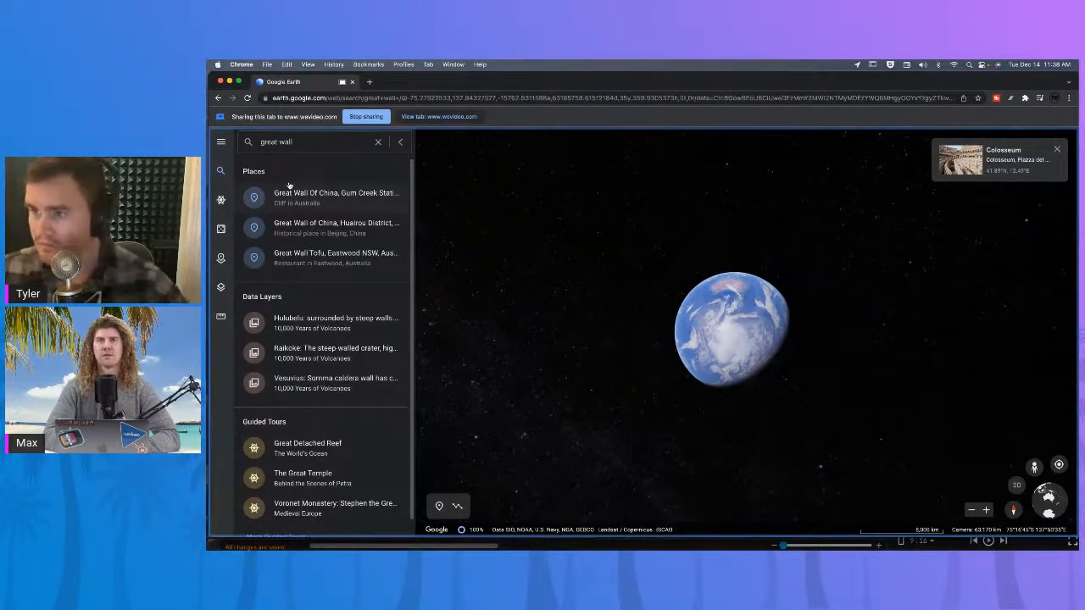
pyautogui.click(302, 229)
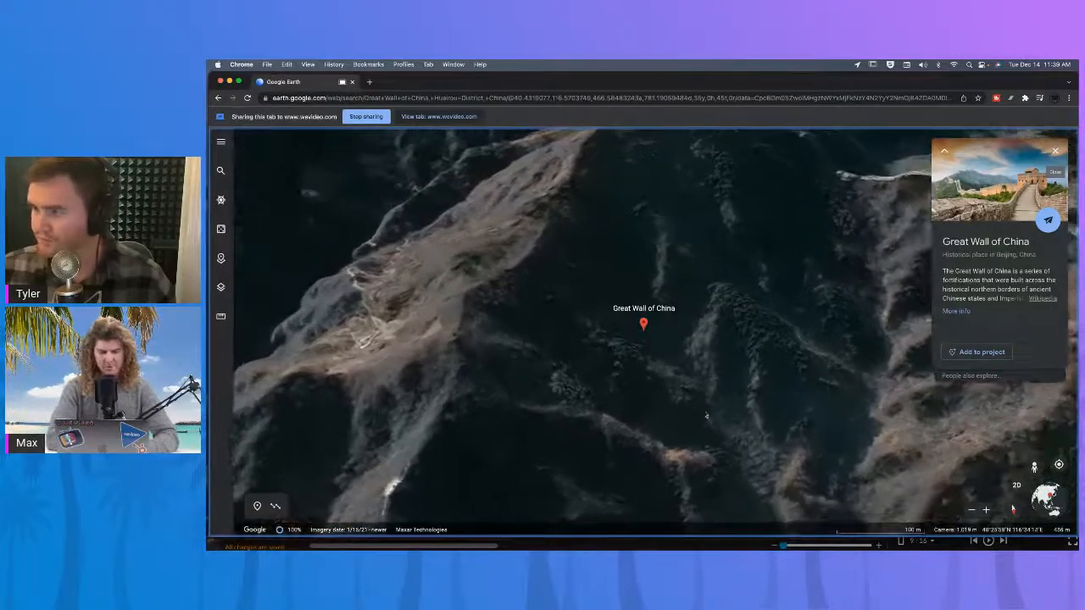
# Explore the Great Wall of China terrain by zooming and orbiting the 3D view.
pyautogui.scroll(3, 756, 369)
pyautogui.scroll(5, 757, 369)
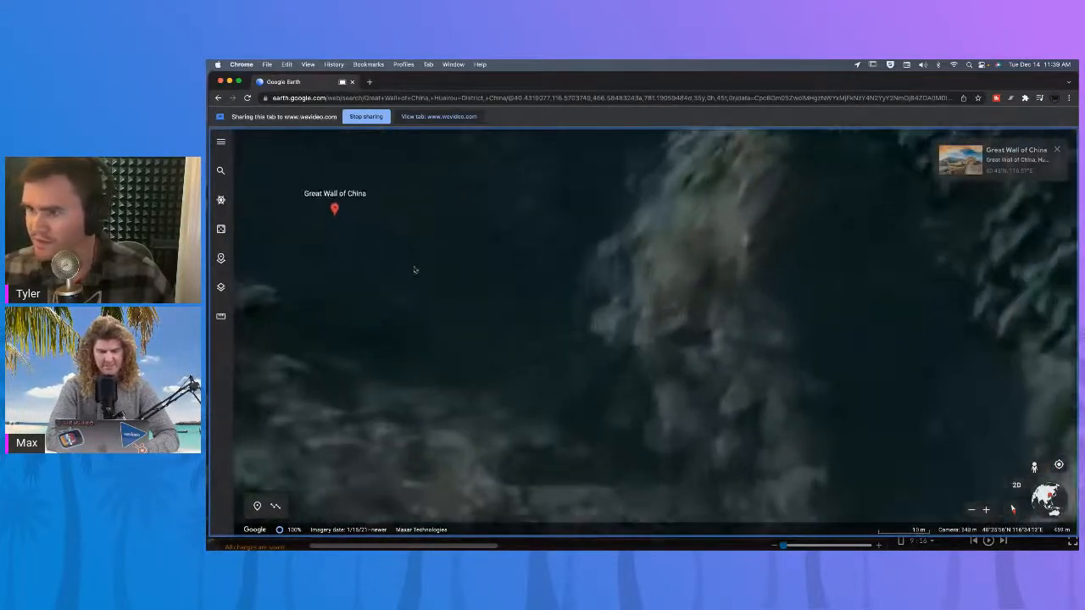
pyautogui.moveTo(414, 269); pyautogui.dragTo(626, 307)
pyautogui.scroll(-5, 626, 307)
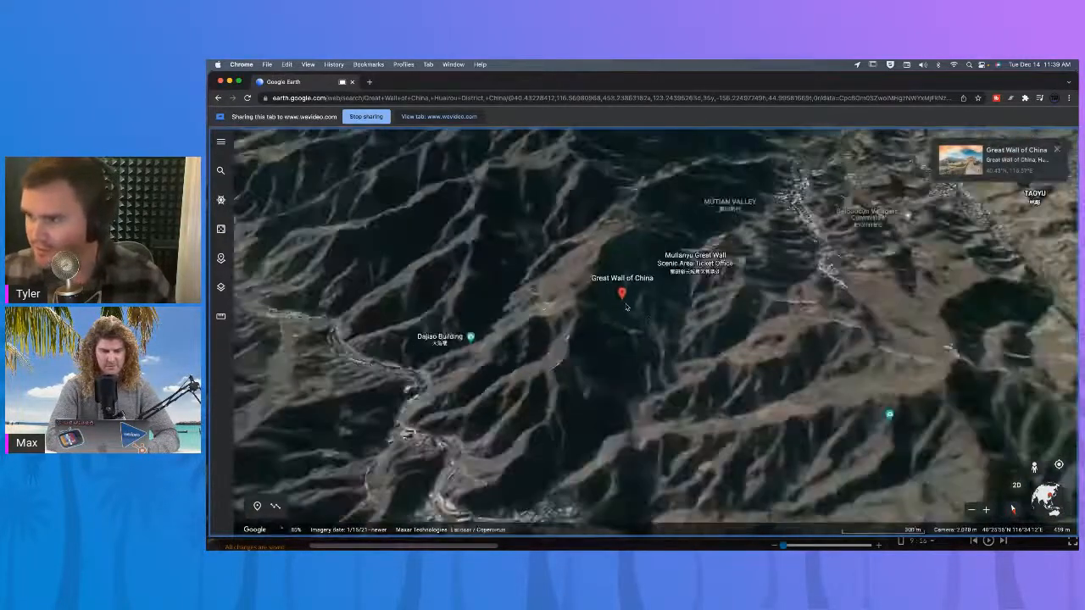
pyautogui.moveTo(524, 330); pyautogui.dragTo(647, 366)
pyautogui.scroll(3, 603, 301)
pyautogui.scroll(-5, 692, 366)
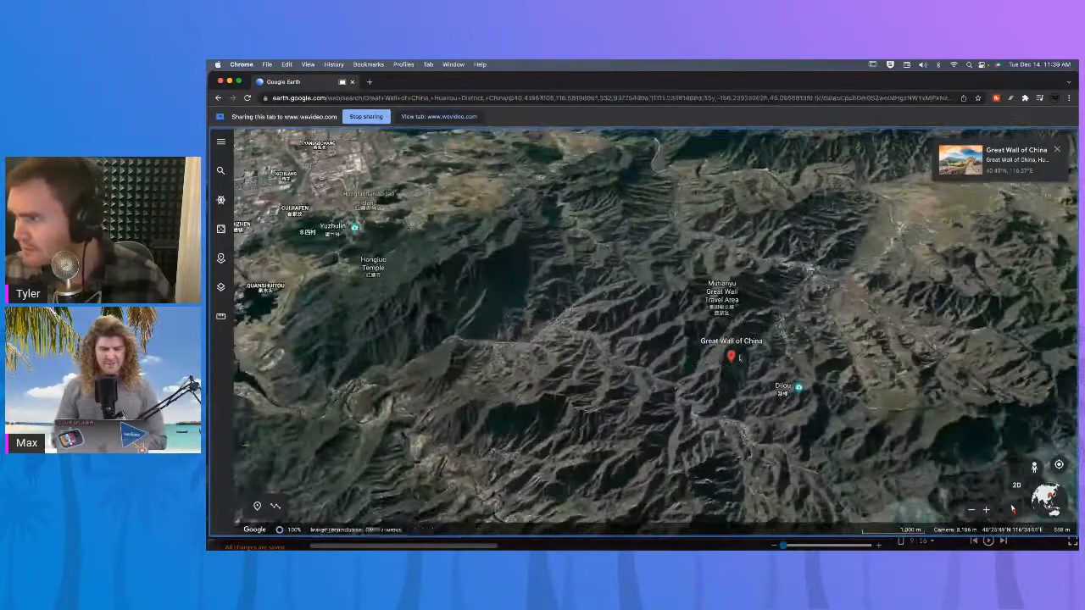
pyautogui.scroll(3, 692, 366)
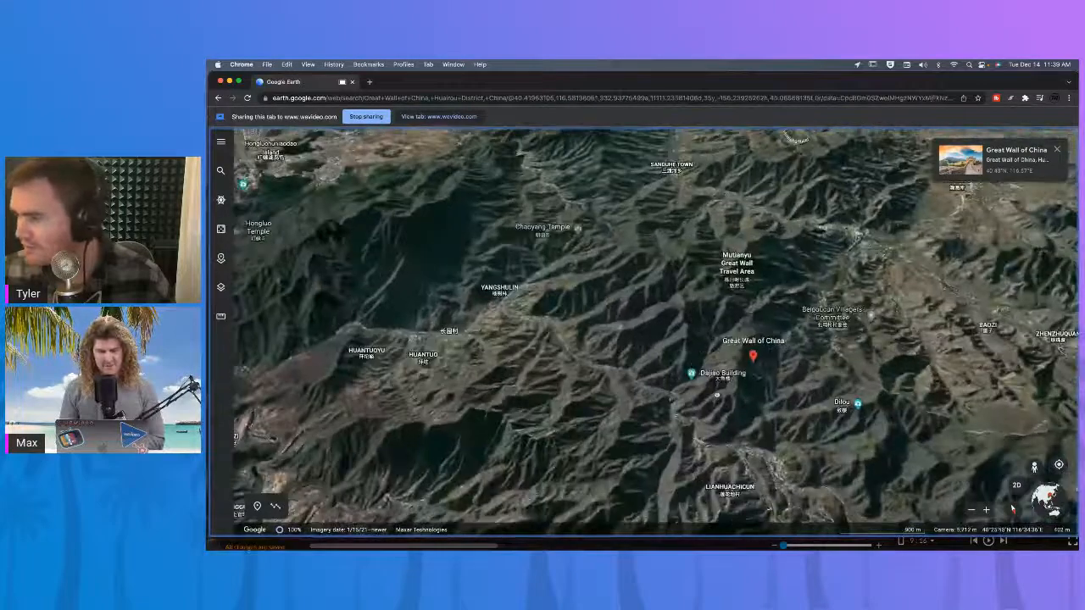
pyautogui.moveTo(941, 485); pyautogui.dragTo(671, 267)
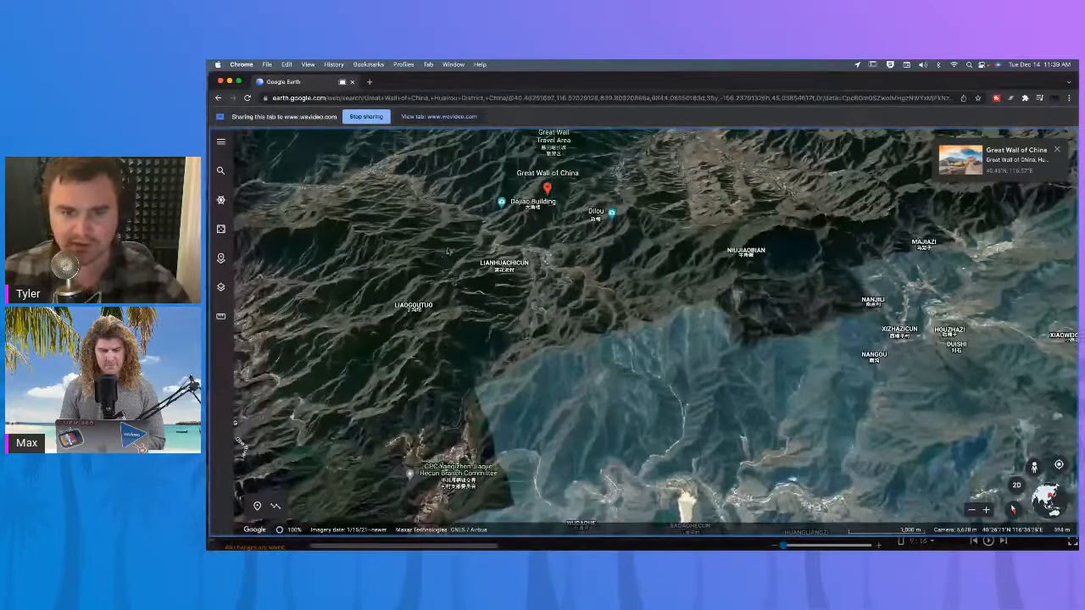
pyautogui.moveTo(494, 278); pyautogui.dragTo(534, 310)
pyautogui.scroll(-3, 535, 310)
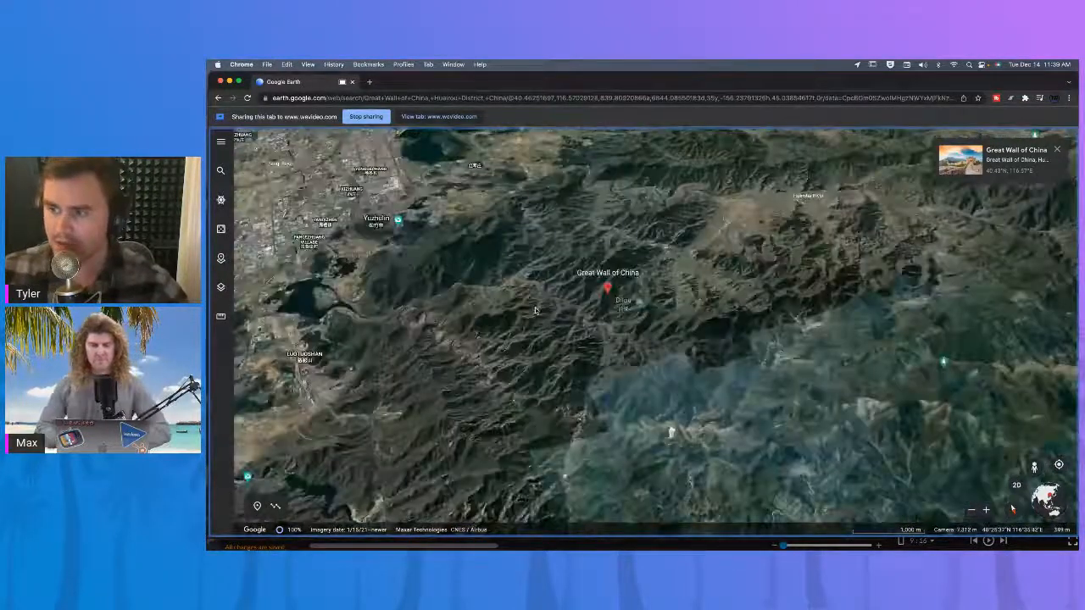
# Zoom out to the globe, search for mount figi and fly to Mount Fuji in Fujinomiya, Japan.
pyautogui.click(222, 172)
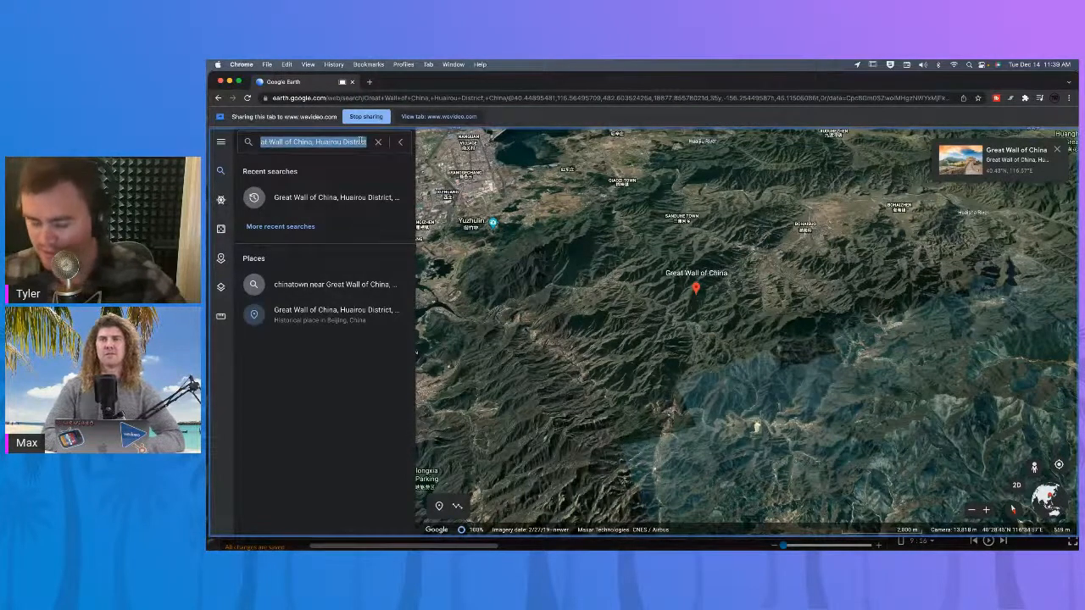
pyautogui.scroll(-10, 546, 270)
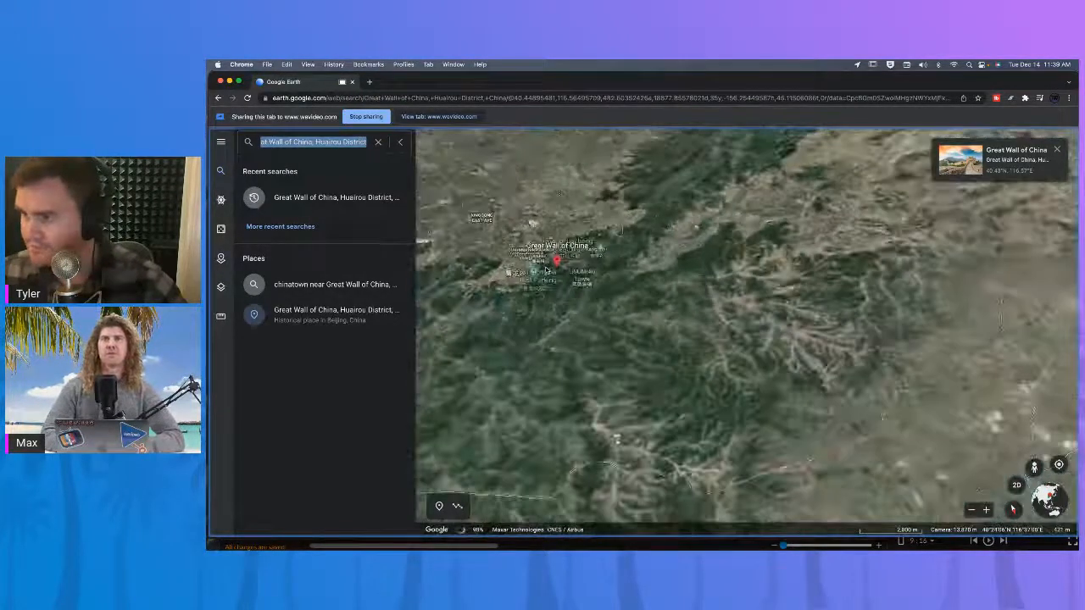
pyautogui.scroll(-5, 545, 270)
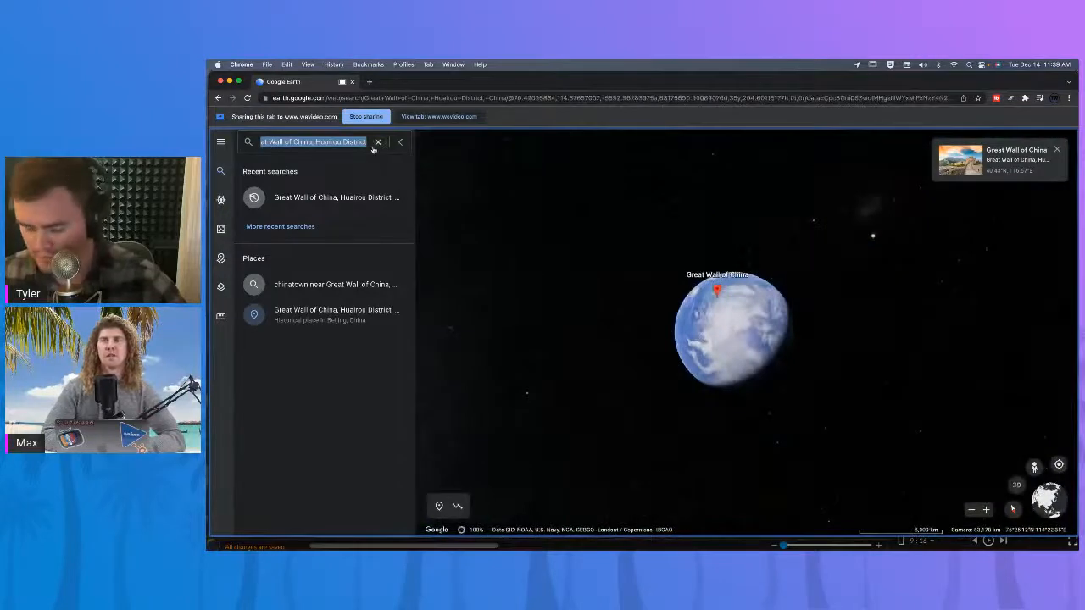
pyautogui.write('mount f')
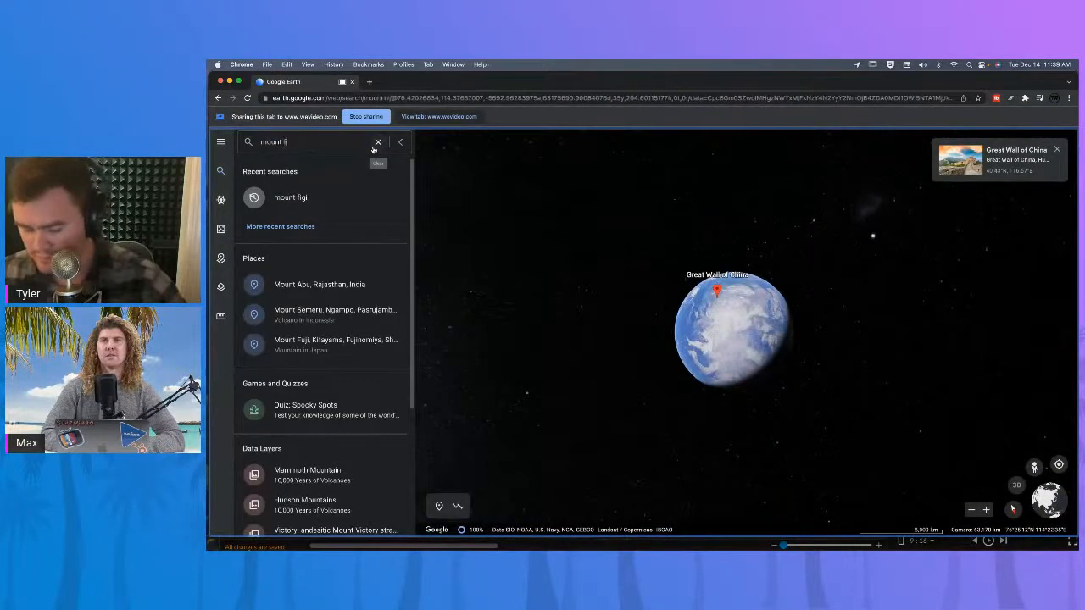
pyautogui.write('igi')
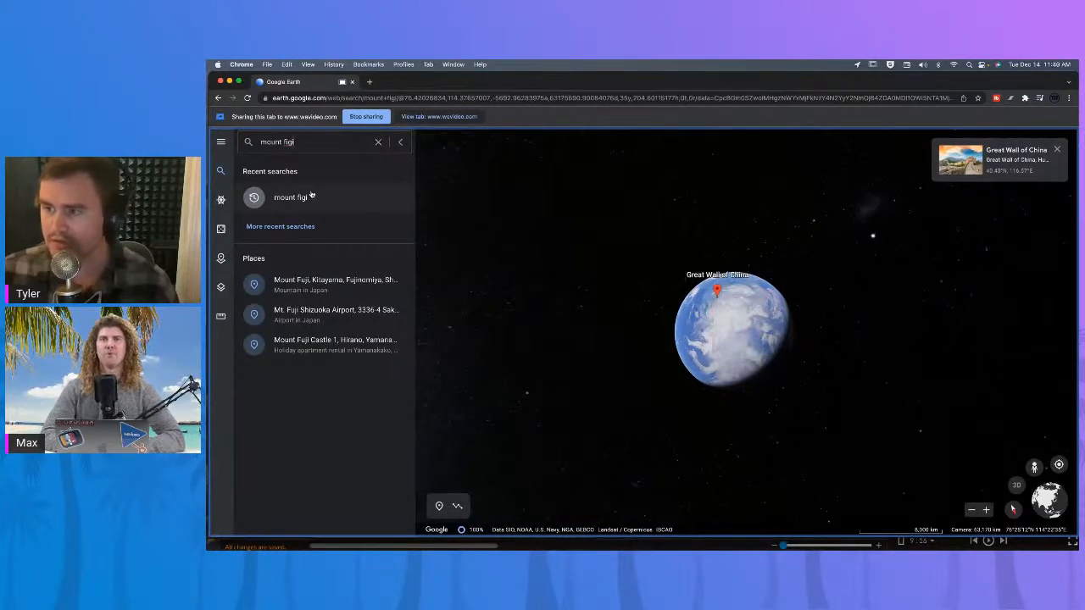
pyautogui.click(319, 287)
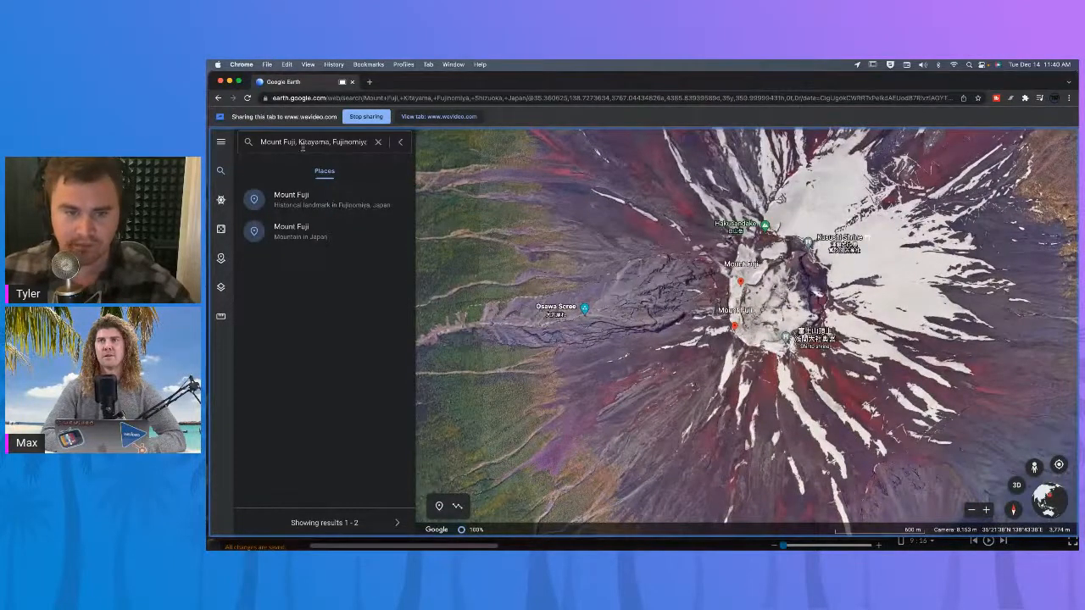
# Clear the search, zoom out to the globe, and fly to the Colosseum through its recent search entry.
pyautogui.click(377, 141)
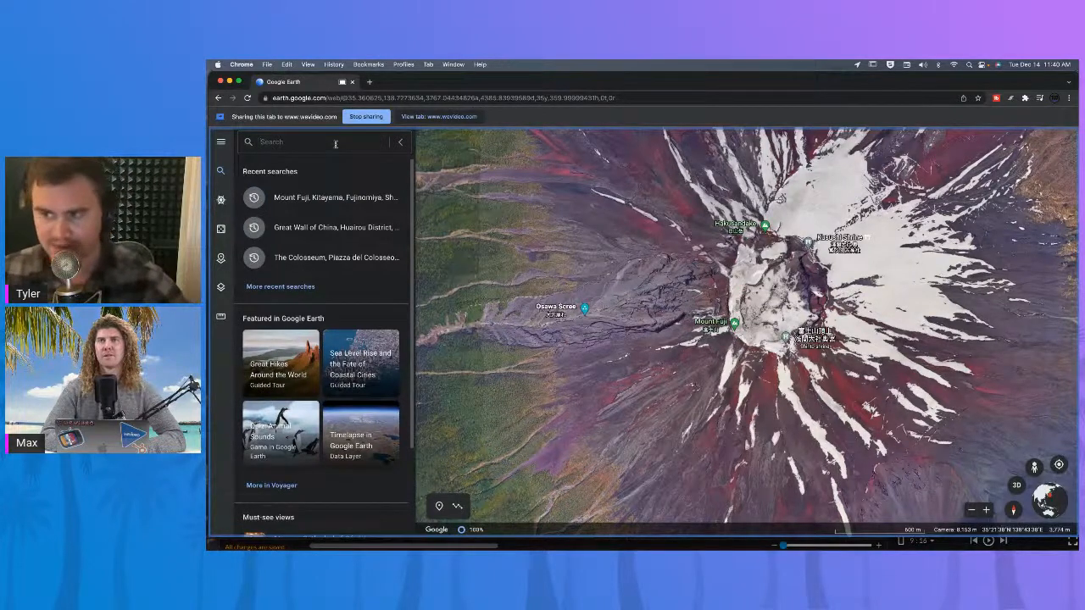
pyautogui.write('the')
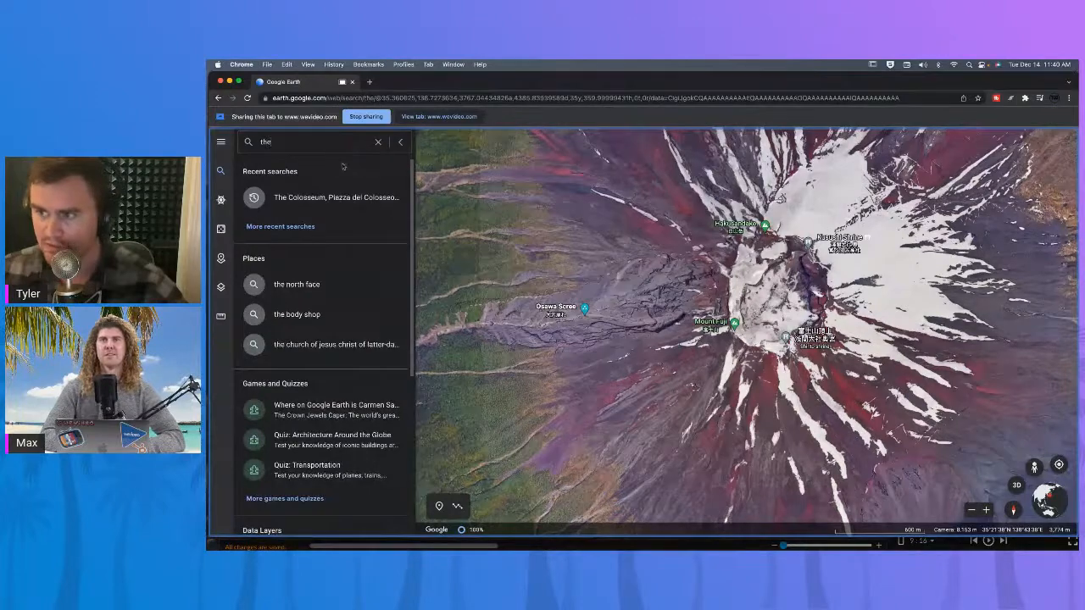
pyautogui.scroll(-10, 619, 383)
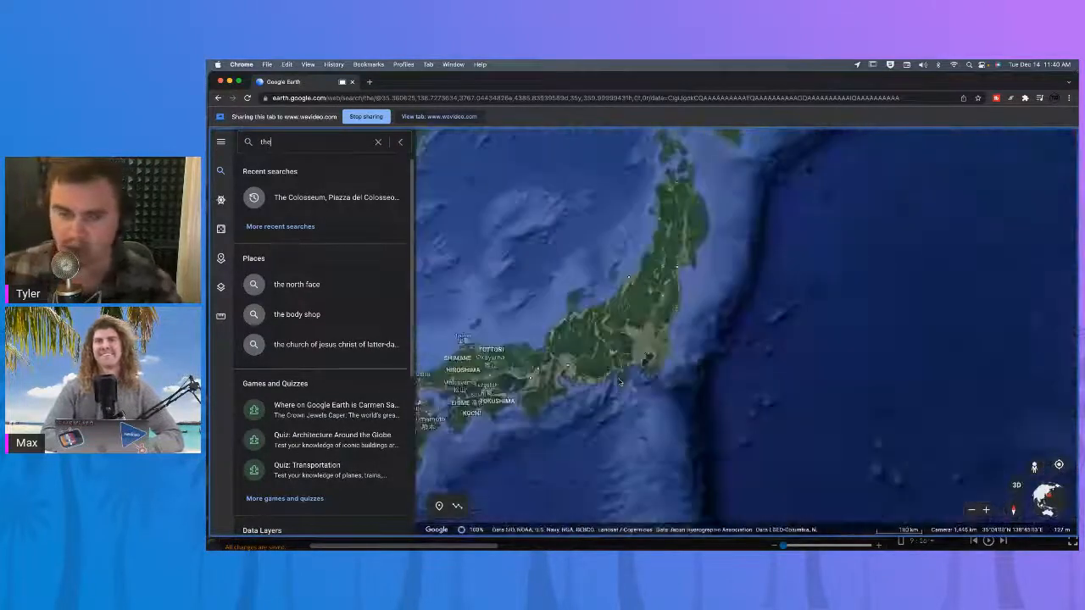
pyautogui.scroll(-10, 619, 384)
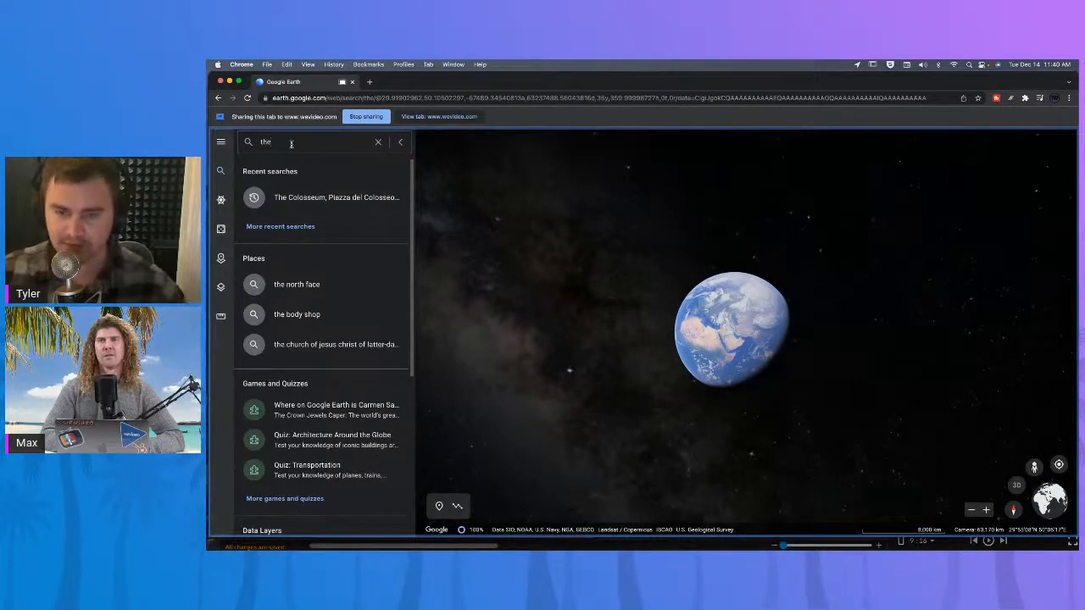
pyautogui.write('col')
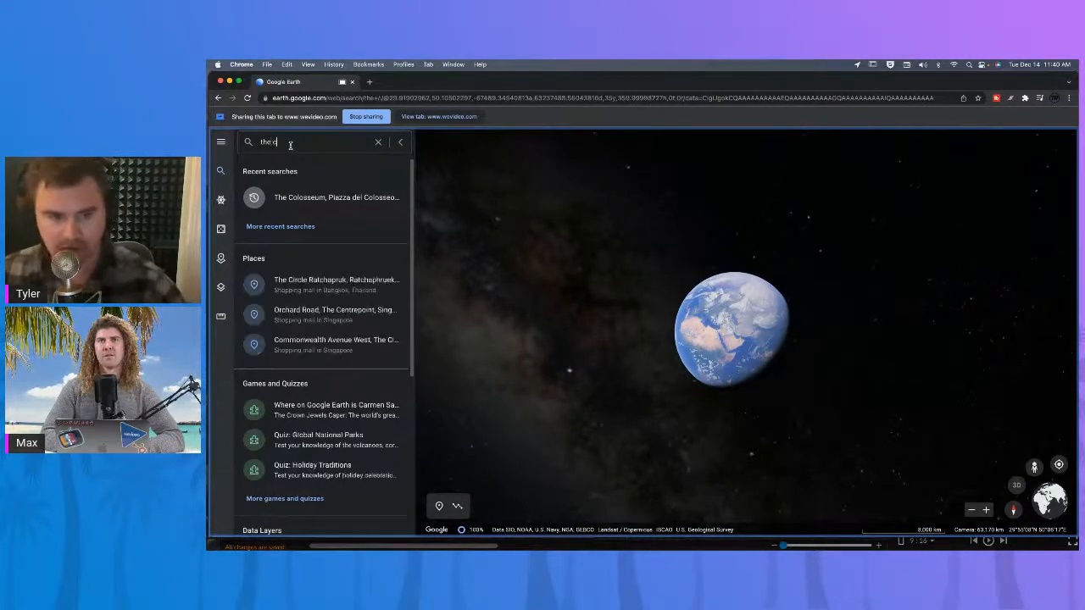
pyautogui.click(308, 204)
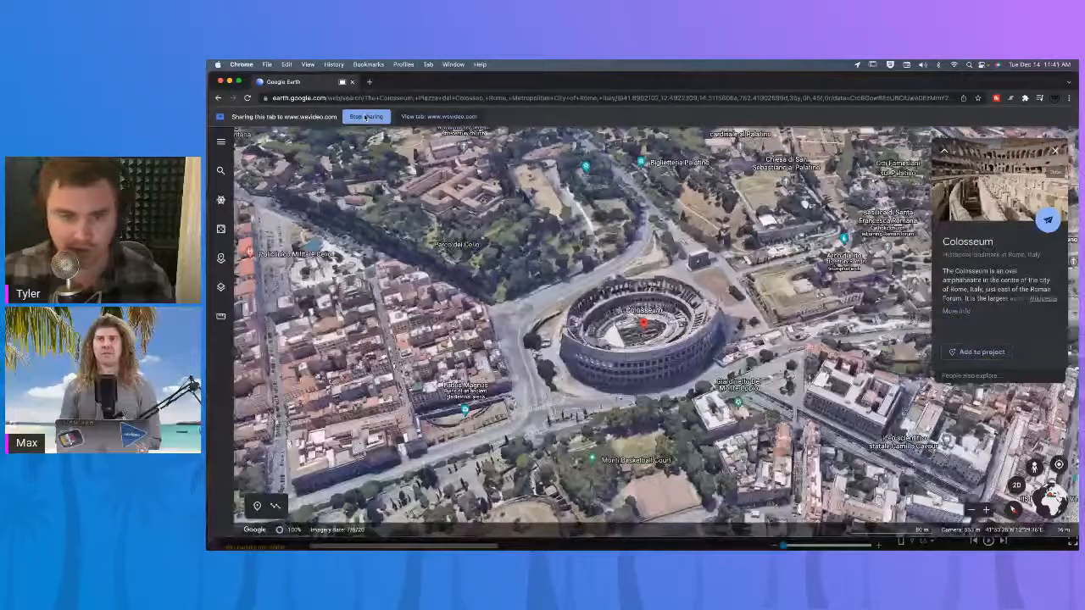
# Stop sharing the Google Earth tab, scrub through the recording preview and save it.
pyautogui.click(365, 117)
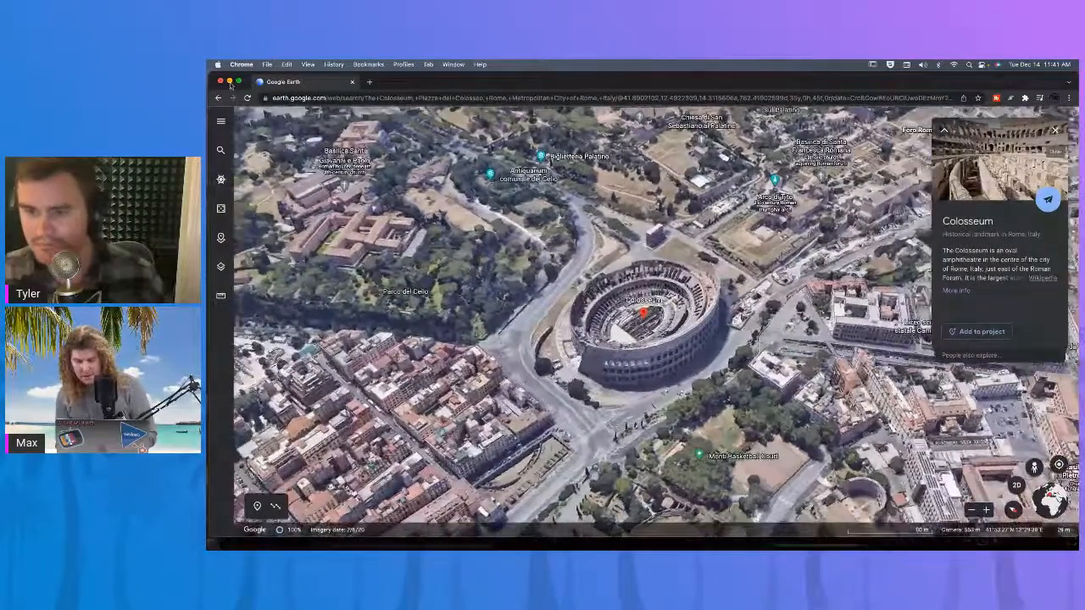
pyautogui.click(228, 82)
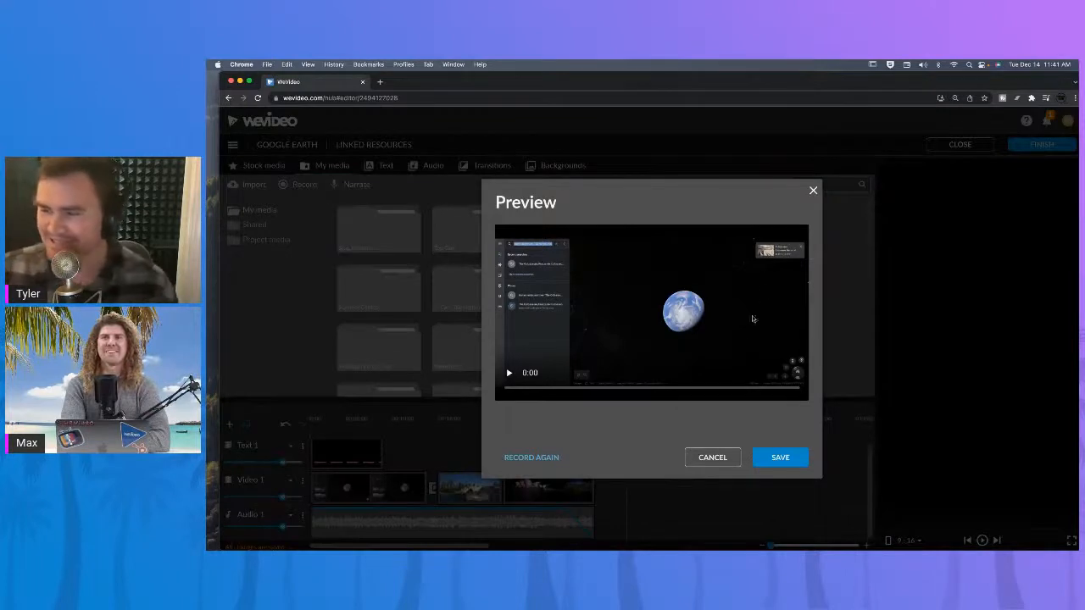
pyautogui.click(510, 376)
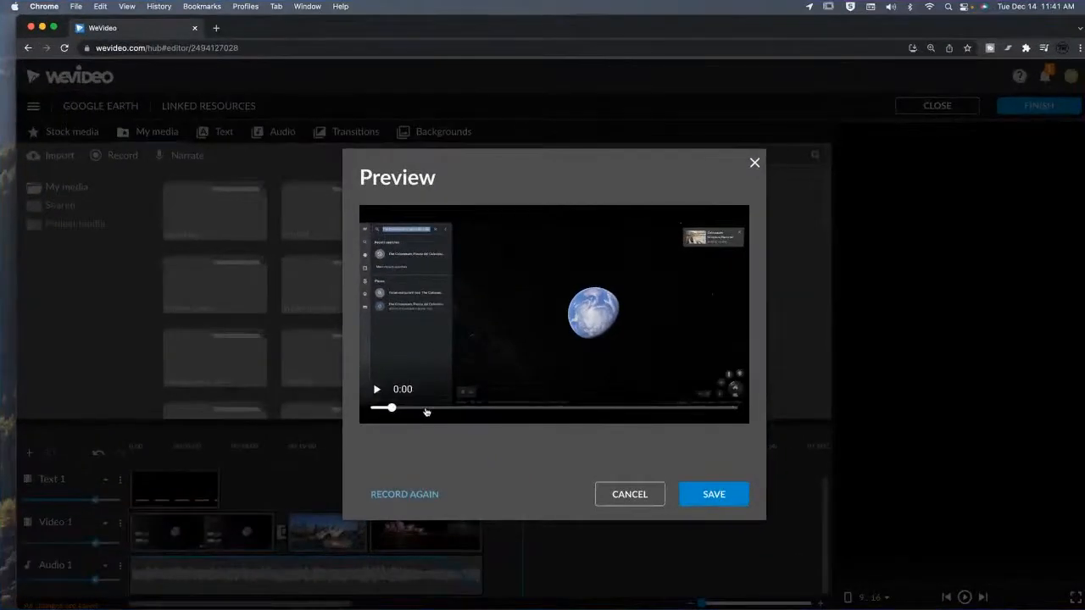
pyautogui.moveTo(426, 412); pyautogui.dragTo(534, 403)
pyautogui.click(713, 494)
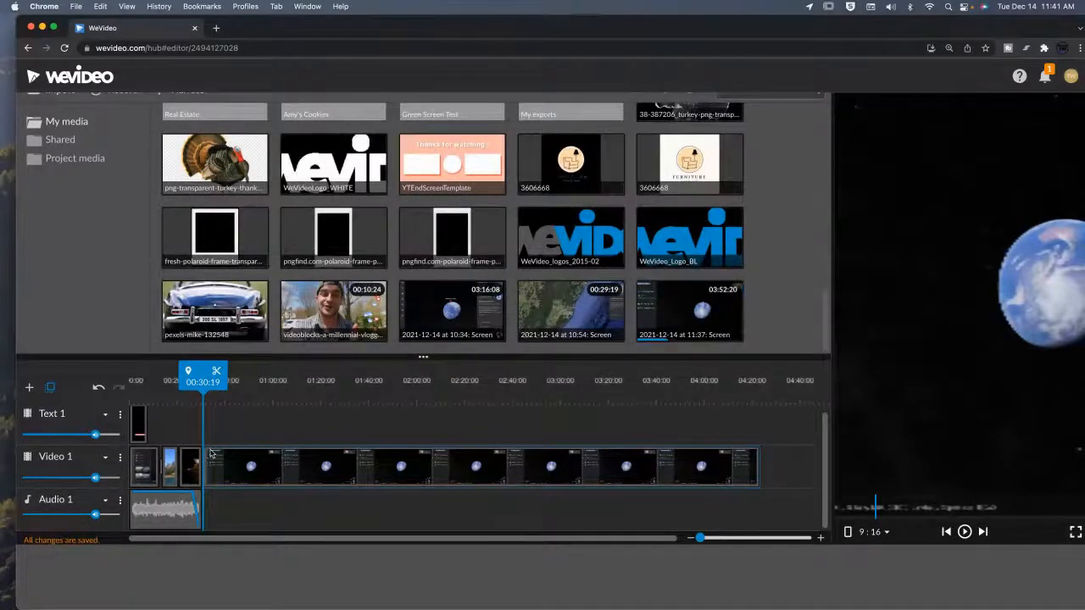
pyautogui.click(273, 395)
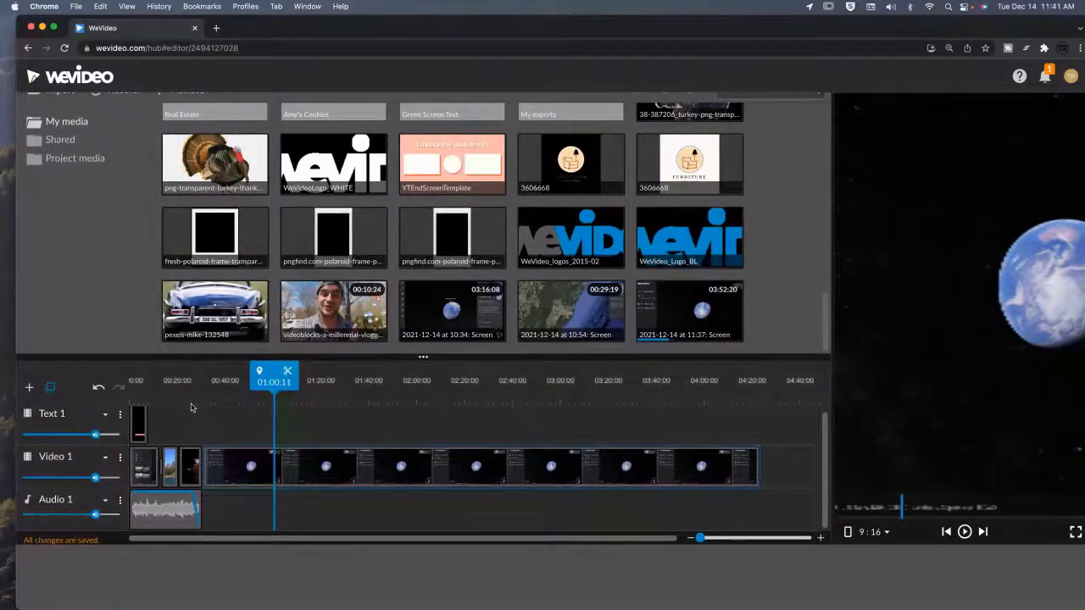
pyautogui.moveTo(700, 538); pyautogui.dragTo(694, 521)
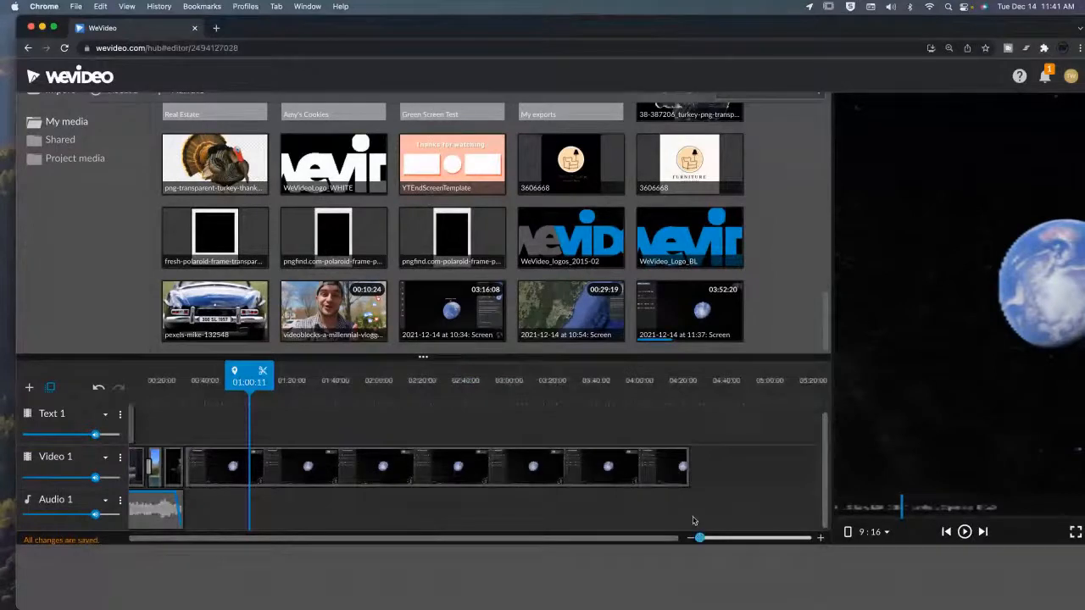
pyautogui.scroll(2, 692, 520)
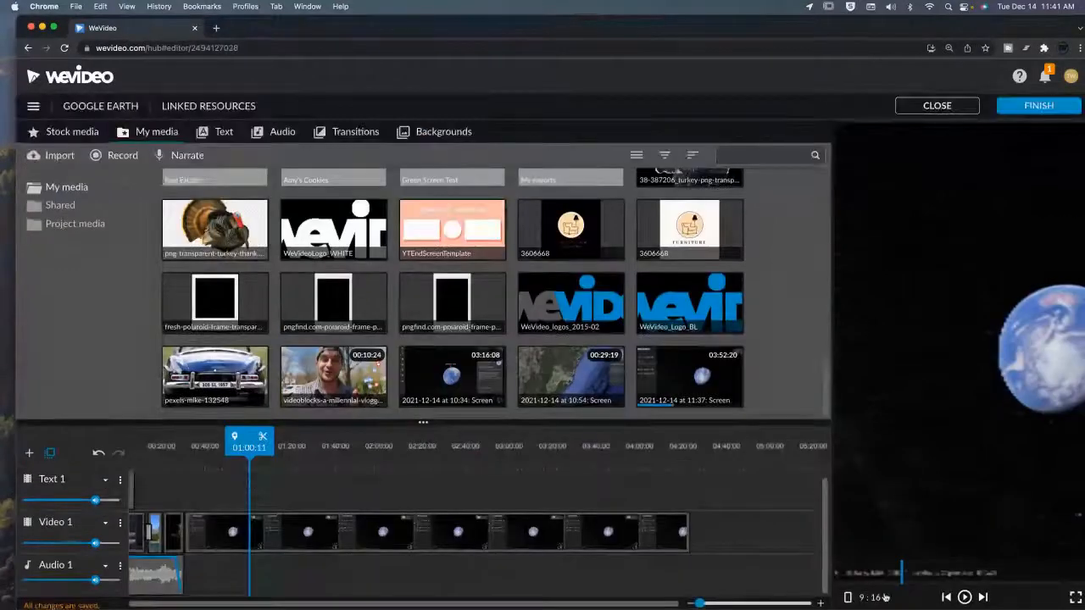
# Switch the preview aspect ratio to 16:9 and back to 9:16.
pyautogui.click(887, 599)
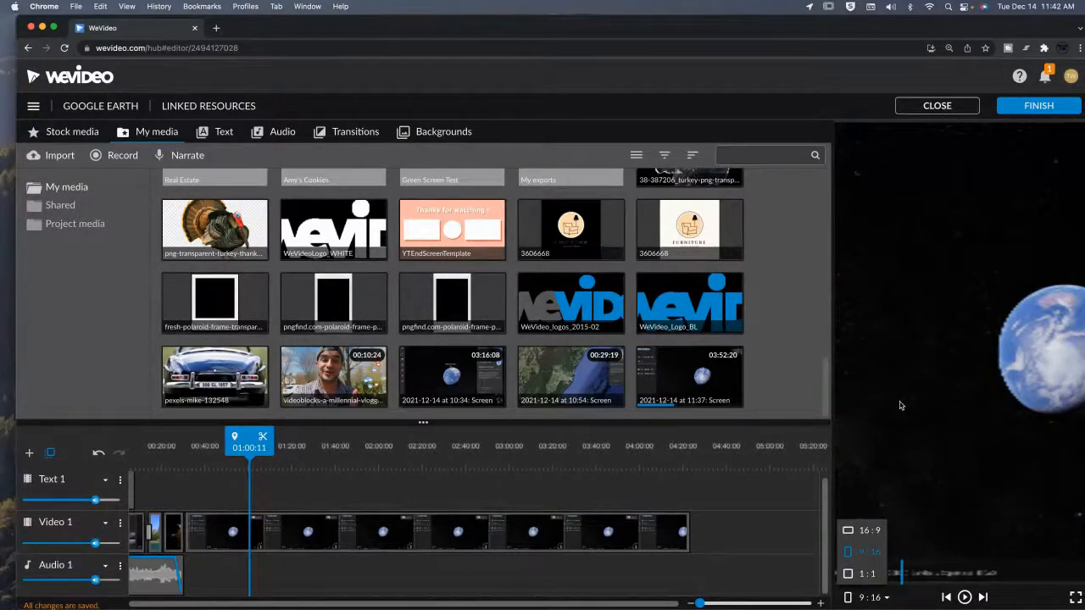
pyautogui.click(867, 533)
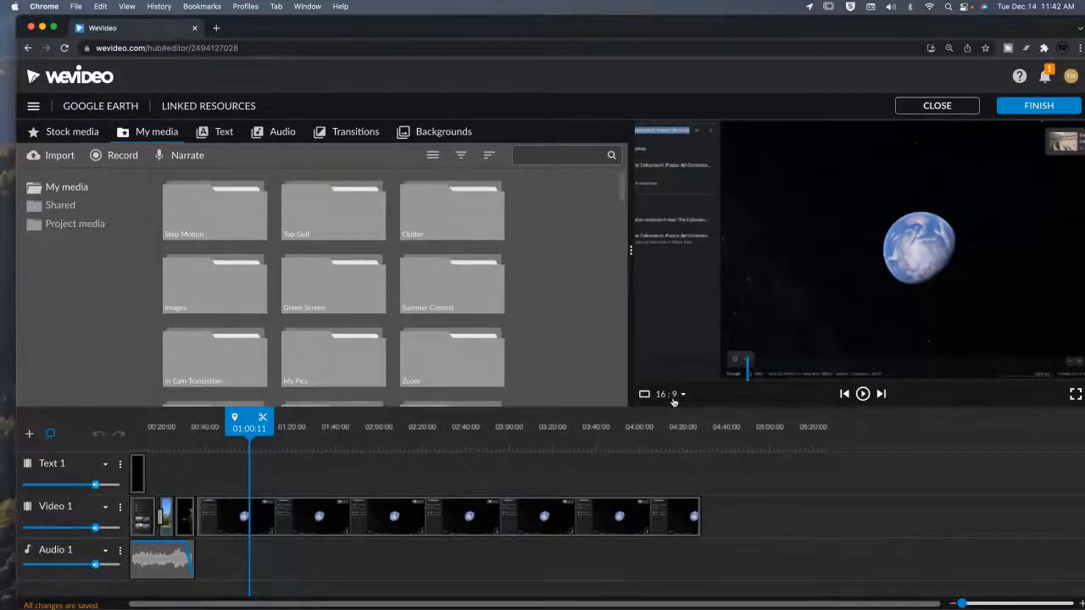
pyautogui.click(674, 400)
pyautogui.click(678, 437)
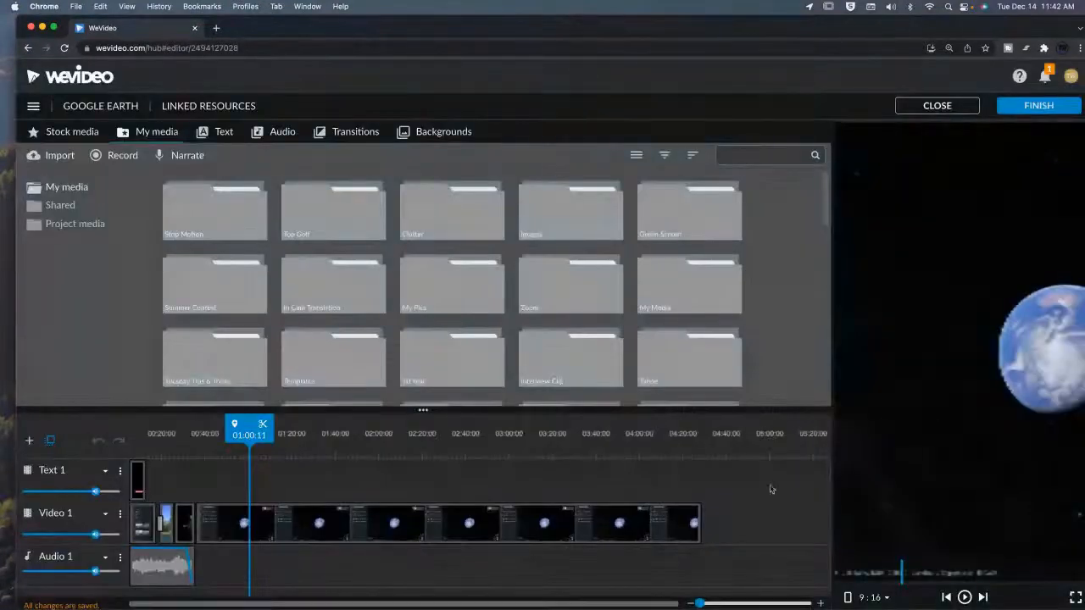
# Split the new recording at about 03:52 and delete the long segment before the split.
pyautogui.click(419, 433)
pyautogui.moveTo(476, 441); pyautogui.dragTo(577, 436)
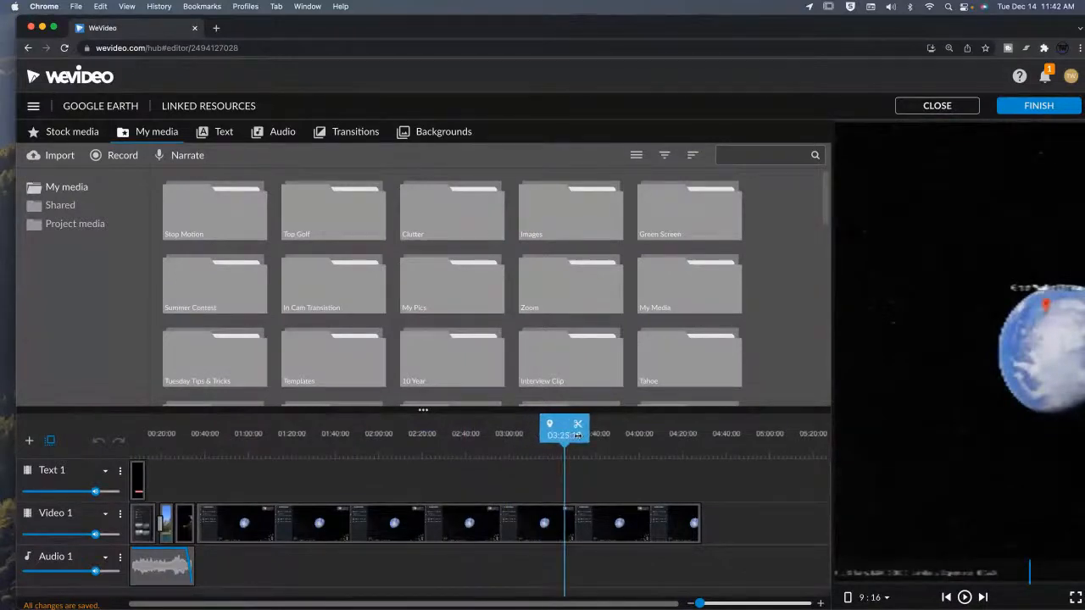
pyautogui.moveTo(578, 436); pyautogui.dragTo(627, 434)
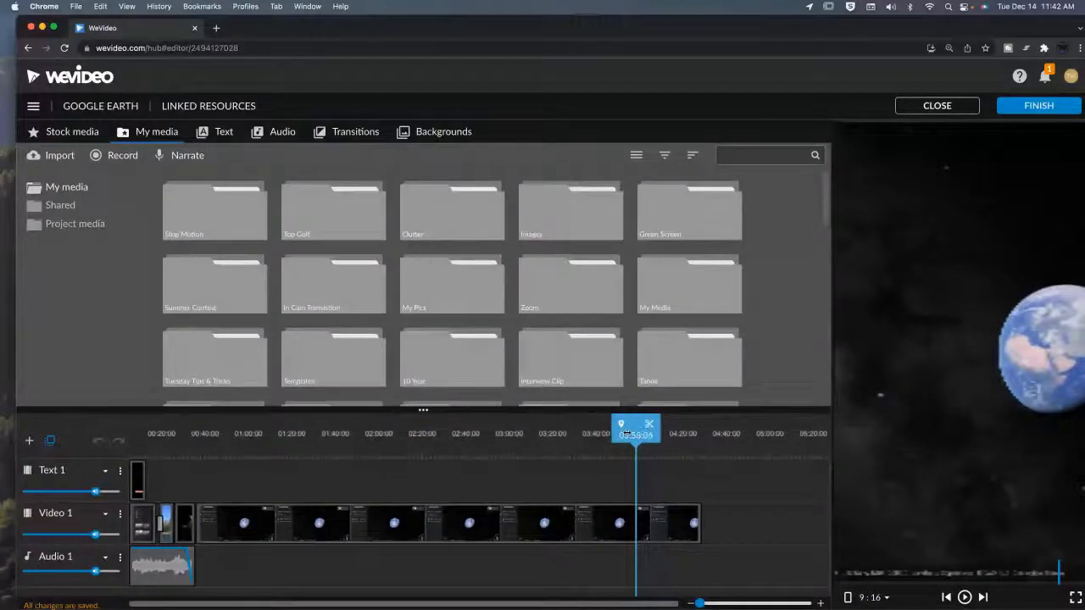
pyautogui.moveTo(625, 433)
pyautogui.mouseDown()
pyautogui.moveTo(597, 434)
pyautogui.moveTo(613, 435)
pyautogui.mouseUp()
pyautogui.click(635, 424)
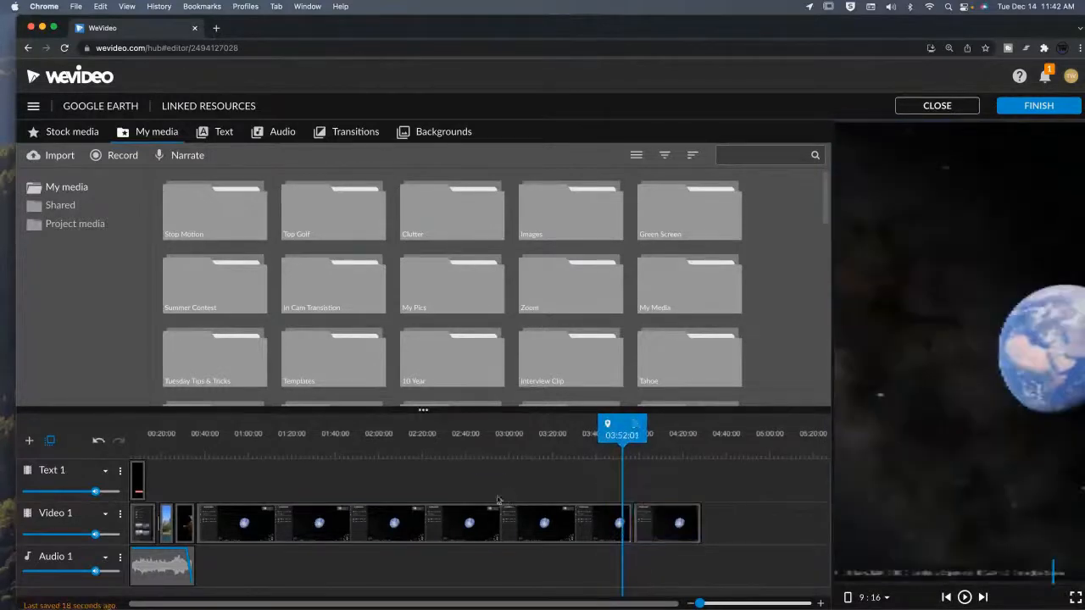
pyautogui.press('Delete')
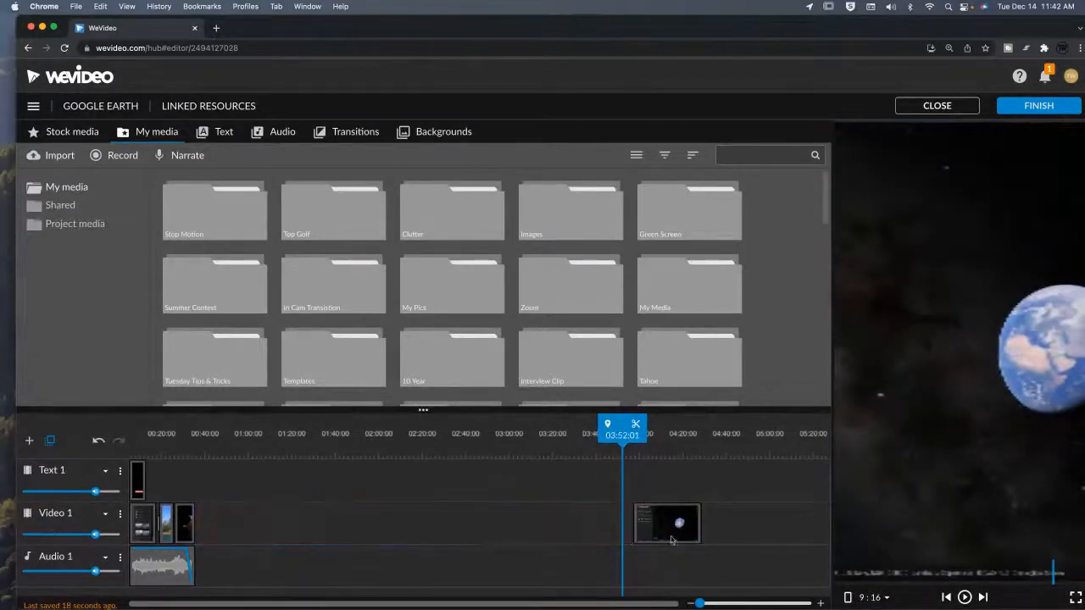
# Move the remaining clip left toward the earlier clips and play the timeline from its start.
pyautogui.moveTo(669, 540); pyautogui.dragTo(286, 528)
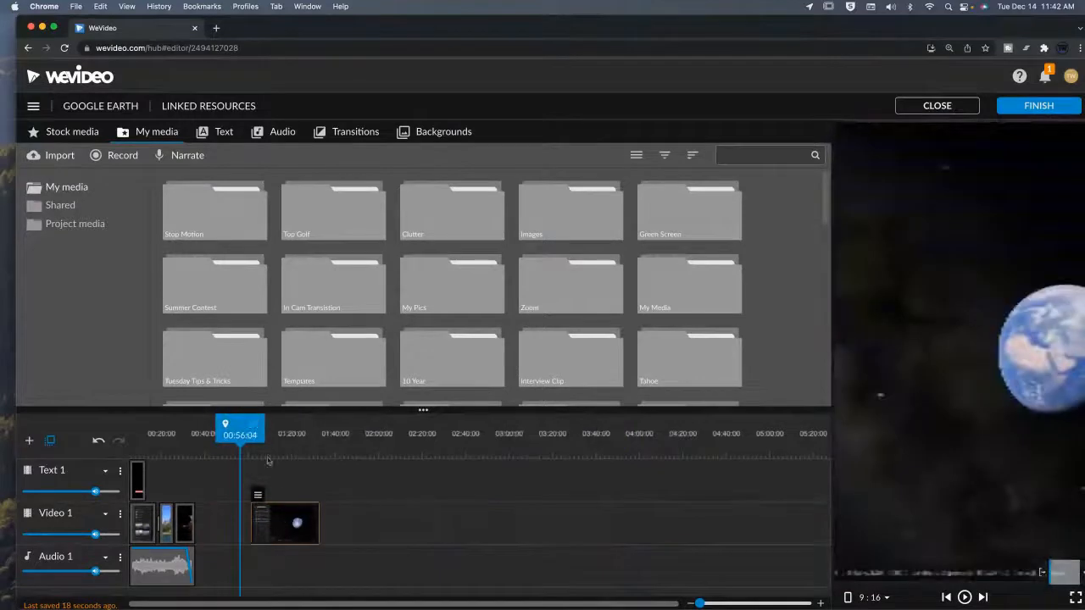
pyautogui.moveTo(241, 435)
pyautogui.mouseDown()
pyautogui.moveTo(264, 435)
pyautogui.moveTo(253, 434)
pyautogui.mouseUp()
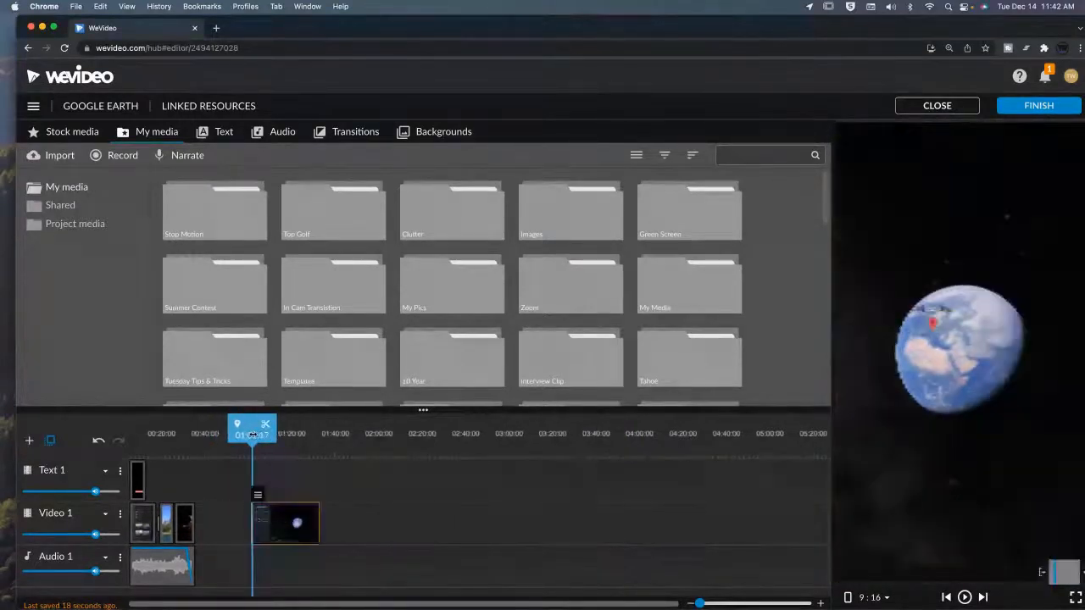
pyautogui.press('space')
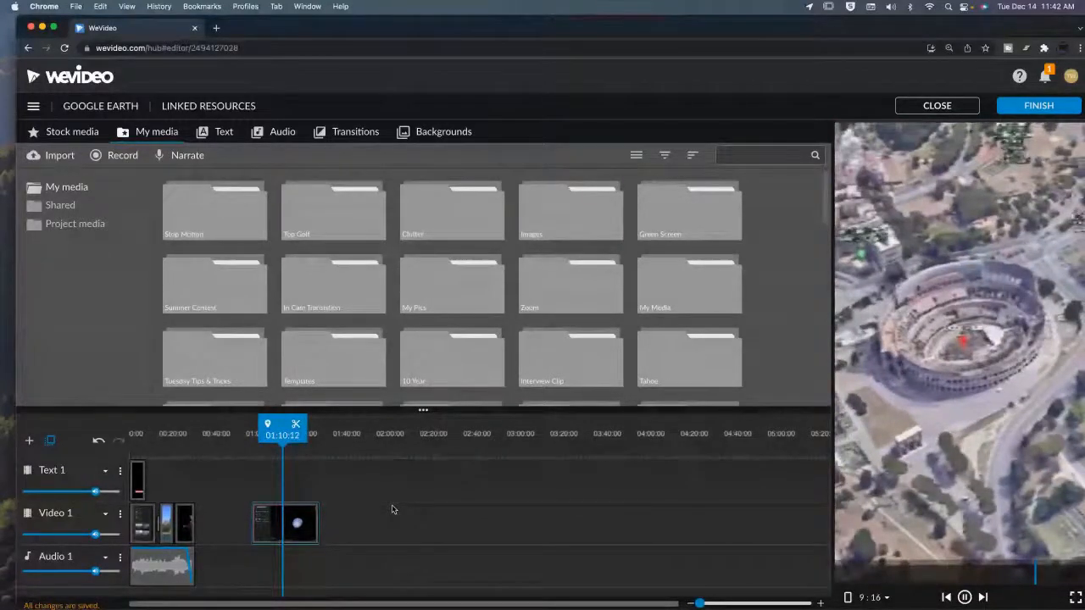
# Scroll through the My media library to the new recordings and pause playback.
pyautogui.scroll(-5, 475, 280)
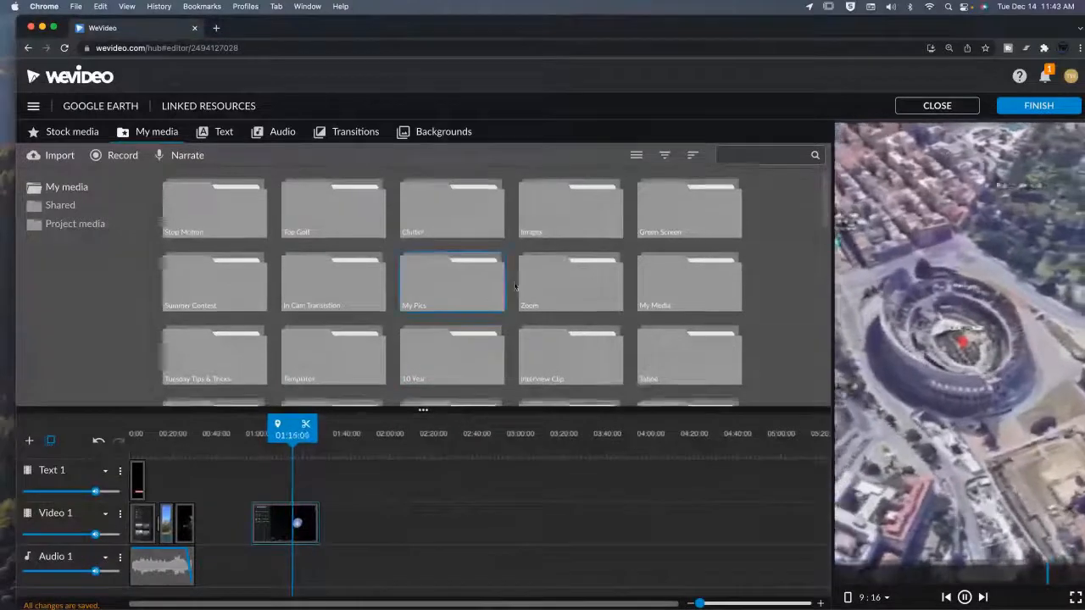
pyautogui.scroll(-5, 526, 301)
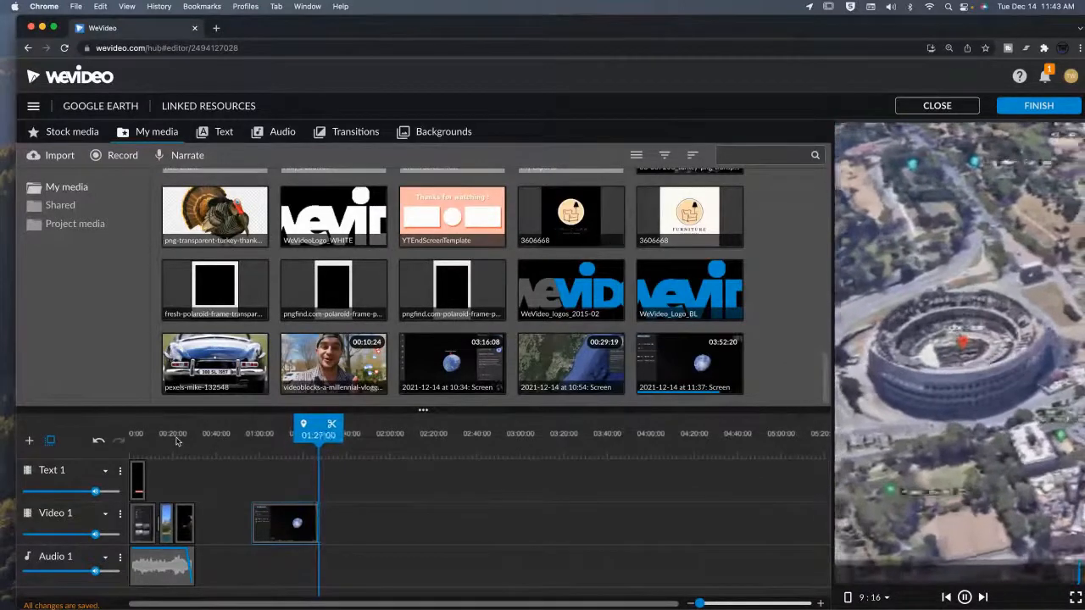
pyautogui.press('space')
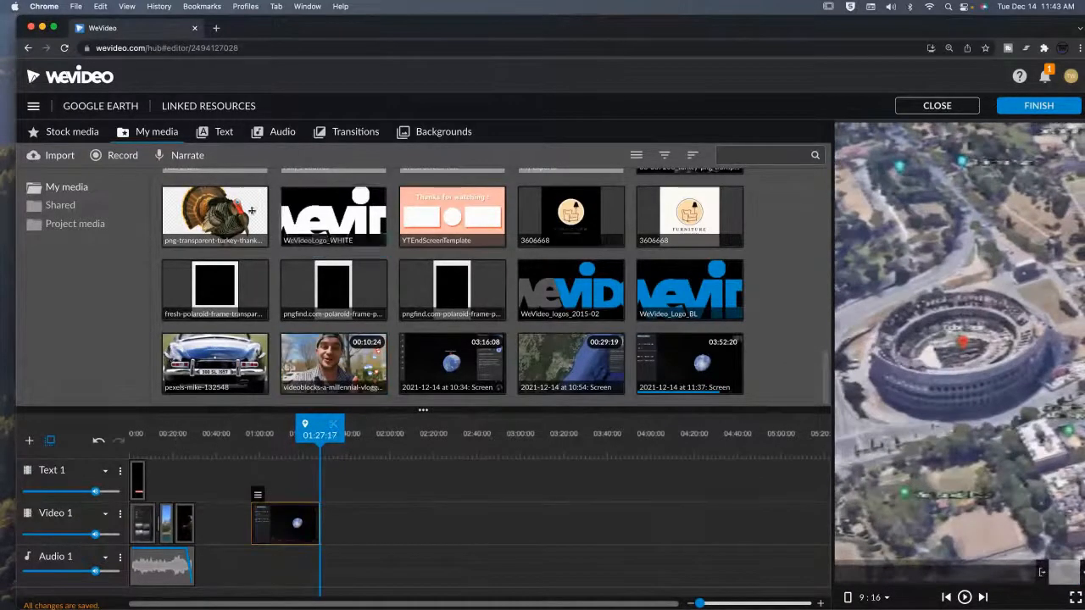
# Go to the dashboard, dismiss the import notice, and play the Google Earth export from the Exports list.
pyautogui.click(67, 77)
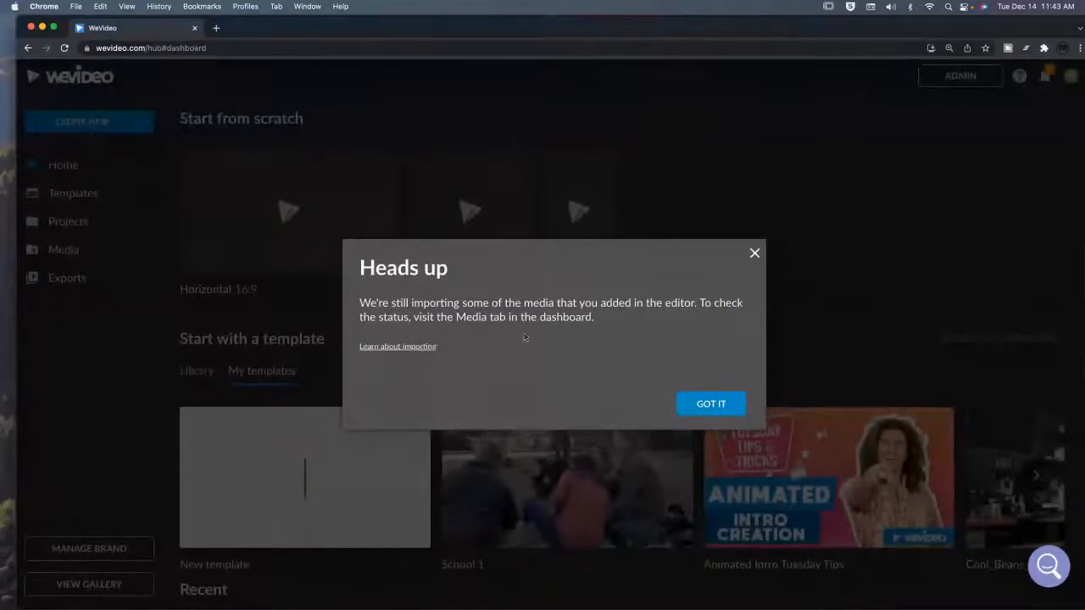
pyautogui.click(713, 406)
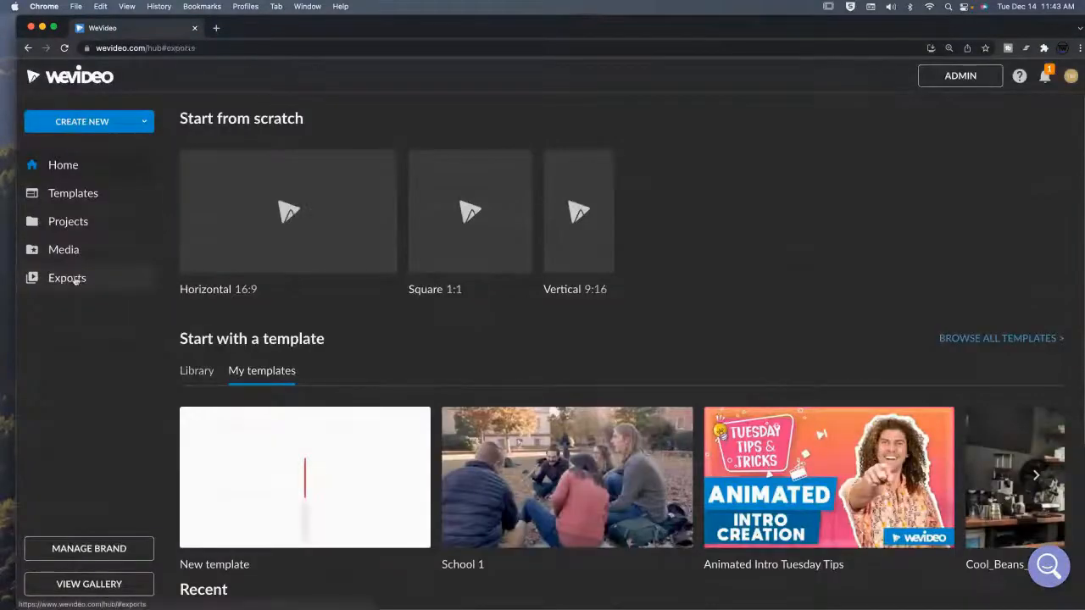
pyautogui.click(85, 278)
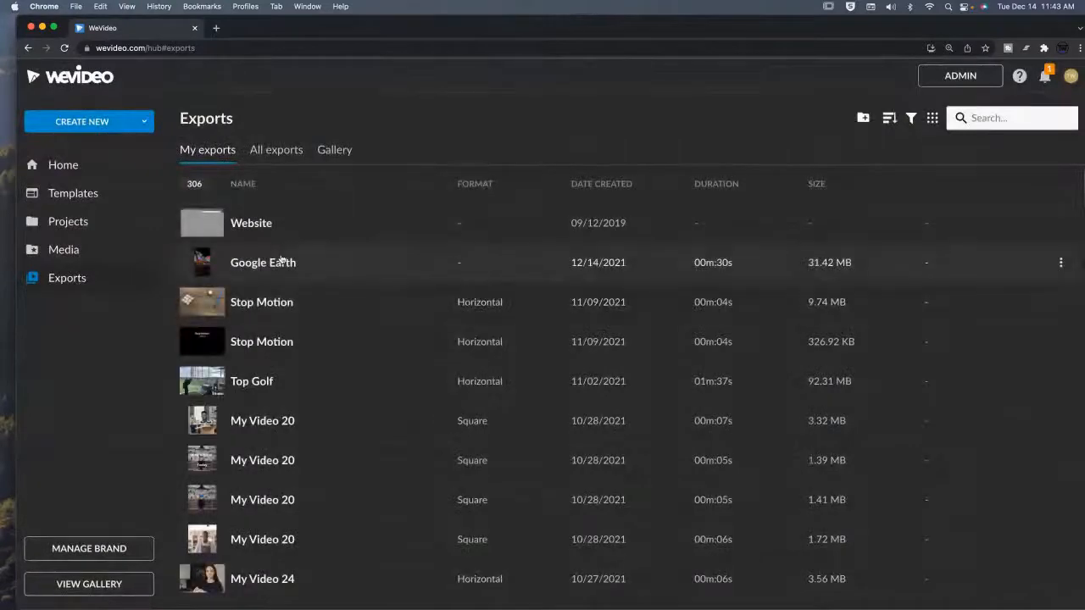
pyautogui.click(284, 258)
pyautogui.click(558, 273)
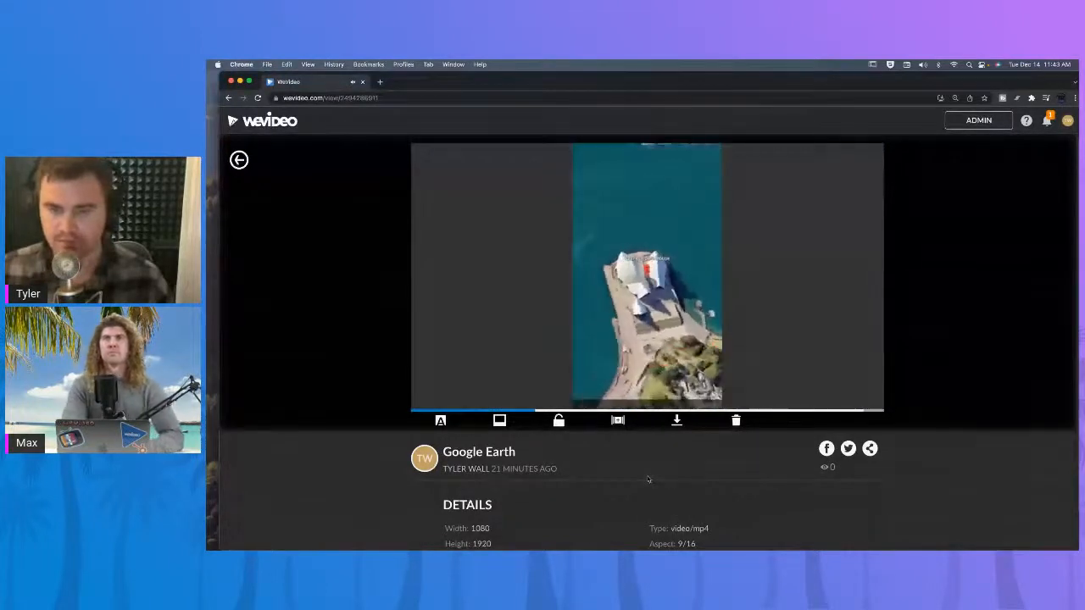
pyautogui.click(501, 351)
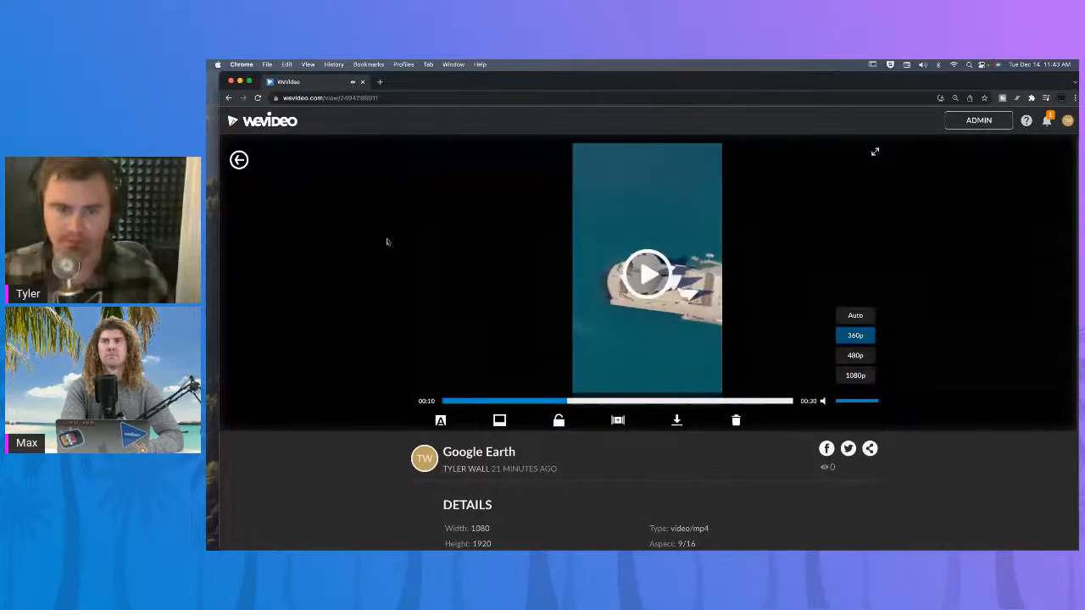
pyautogui.click(239, 160)
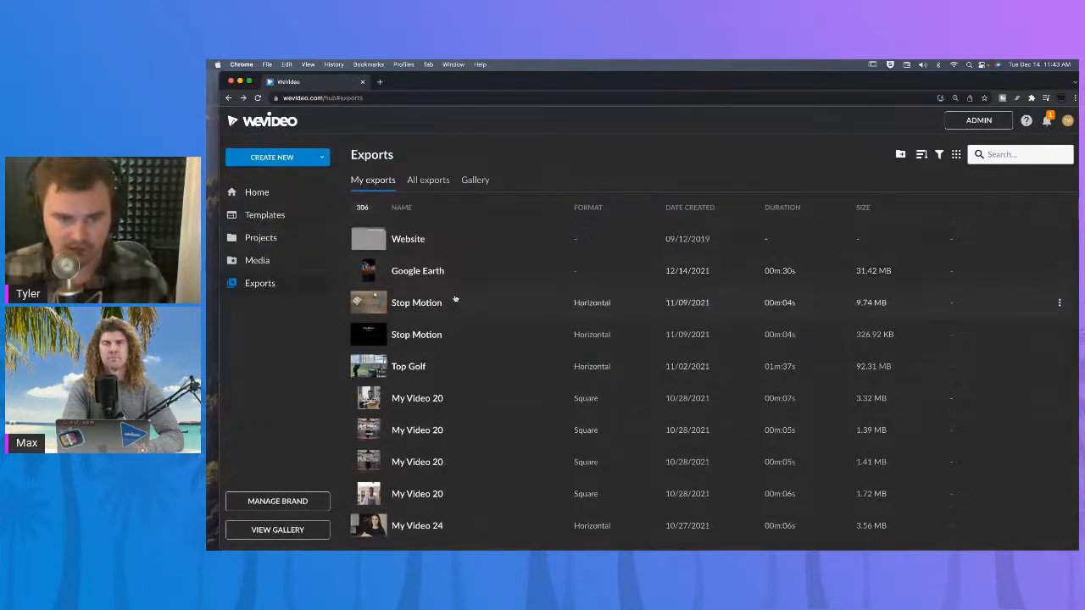
# Return to the dashboard home and reopen the Google Earth project from the recent projects.
pyautogui.click(246, 190)
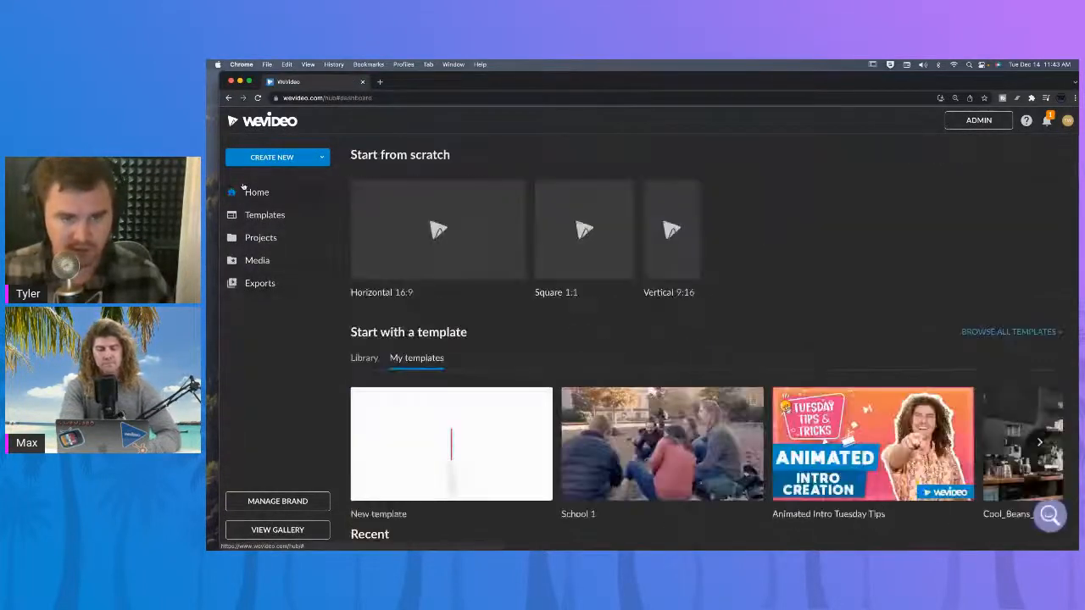
pyautogui.scroll(-2, 459, 365)
pyautogui.scroll(-1, 460, 366)
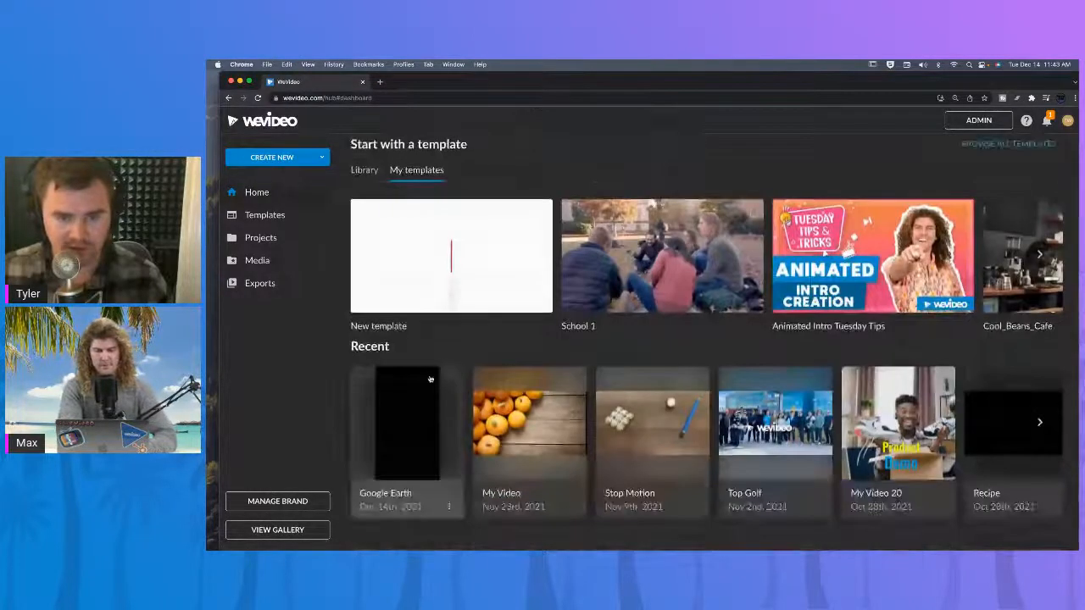
pyautogui.click(430, 380)
pyautogui.click(652, 410)
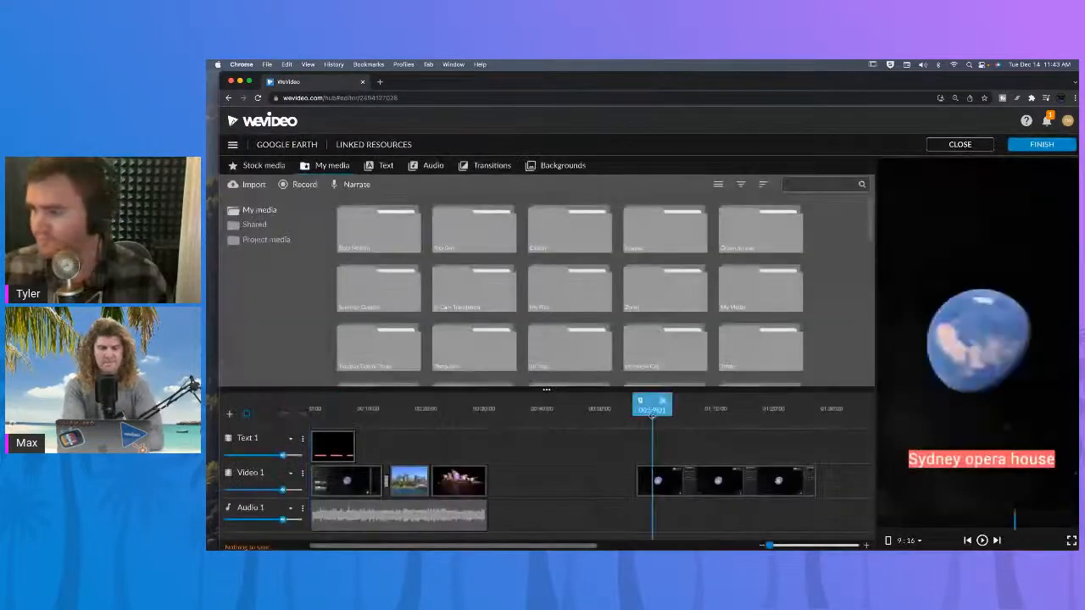
# Delete the earlier text, video and audio clips and move the recording clips to the timeline start.
pyautogui.moveTo(665, 413); pyautogui.dragTo(759, 413)
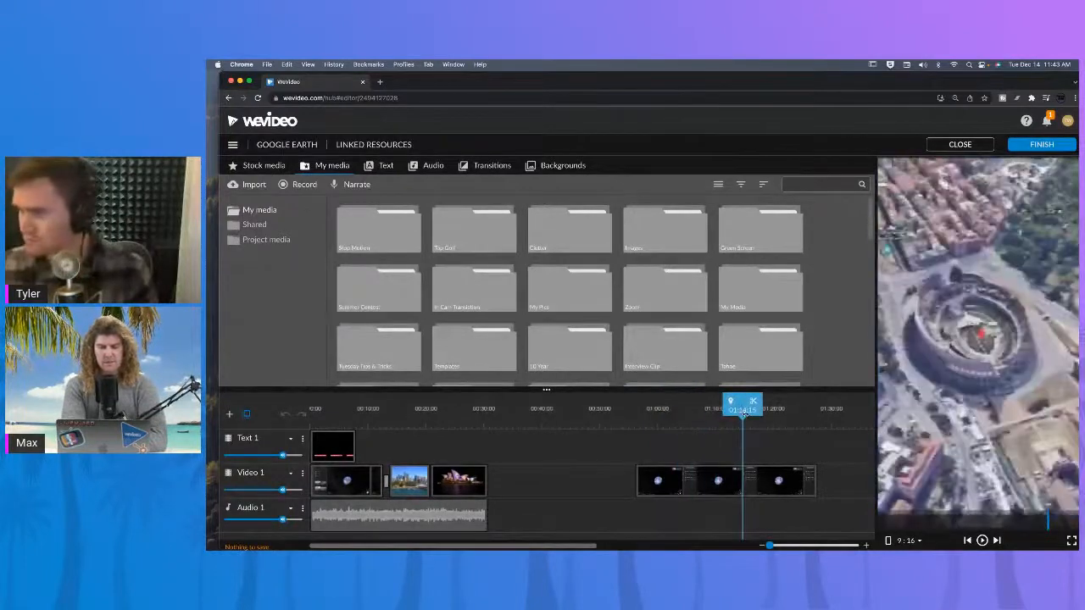
pyautogui.moveTo(693, 485); pyautogui.dragTo(583, 484)
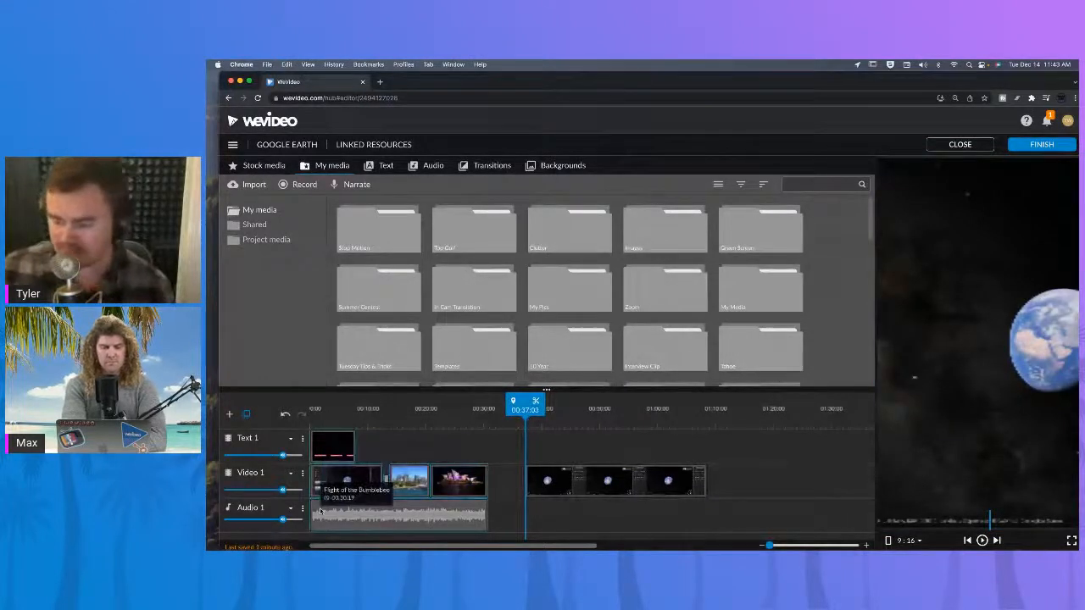
pyautogui.press('Delete')
pyautogui.moveTo(594, 485); pyautogui.dragTo(379, 482)
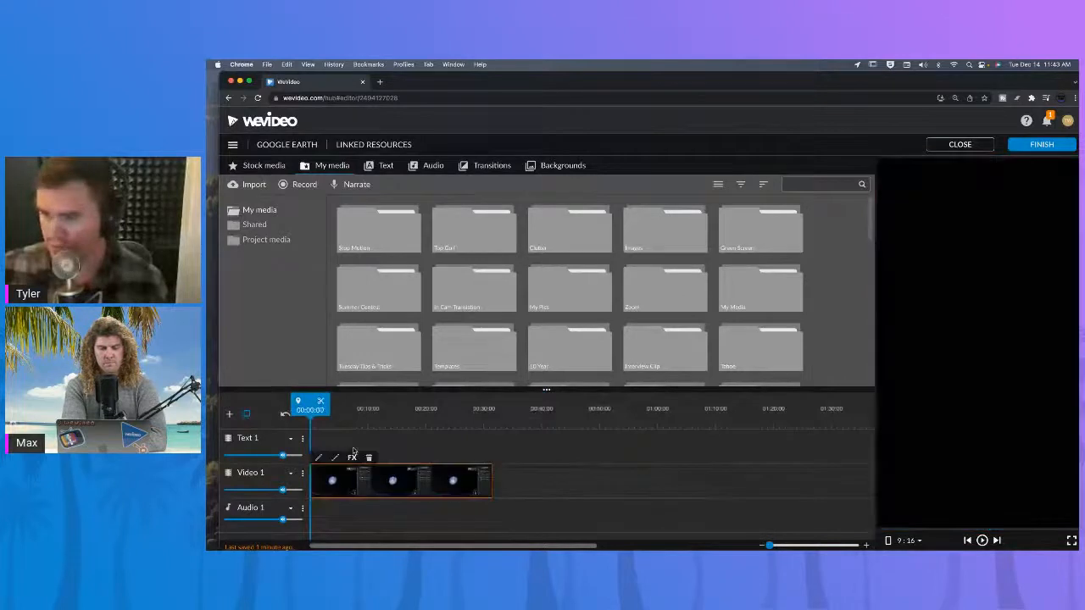
# Edit the recording clip's transform: scale it to 3.84, reposition it to about x -1521, y -19 around the Colosseum, and save.
pyautogui.click(322, 410)
pyautogui.moveTo(323, 412)
pyautogui.mouseDown()
pyautogui.moveTo(351, 412)
pyautogui.moveTo(307, 408)
pyautogui.mouseUp()
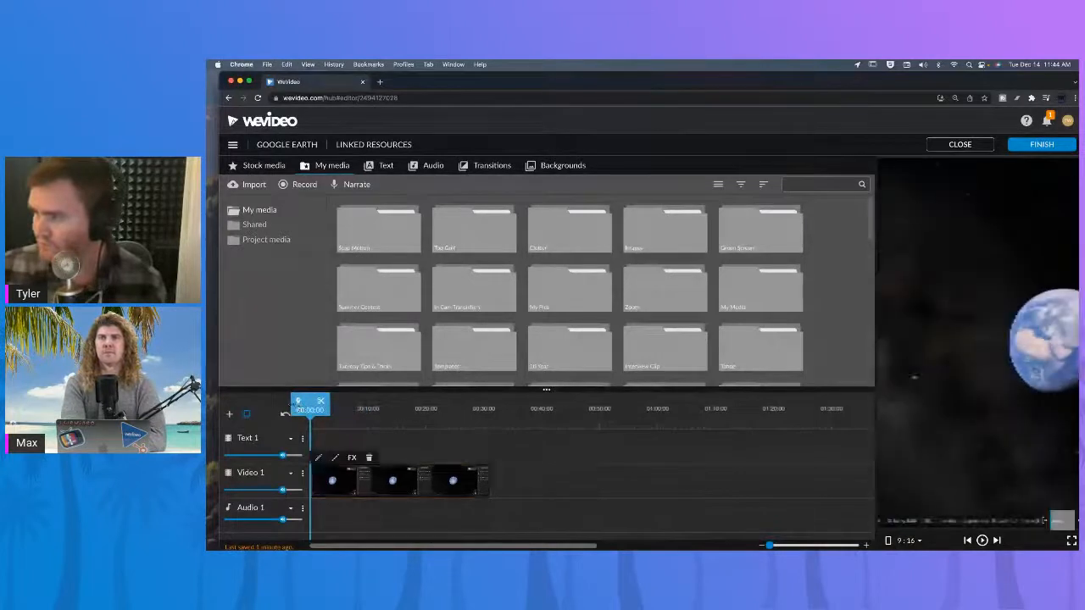
pyautogui.click(439, 443)
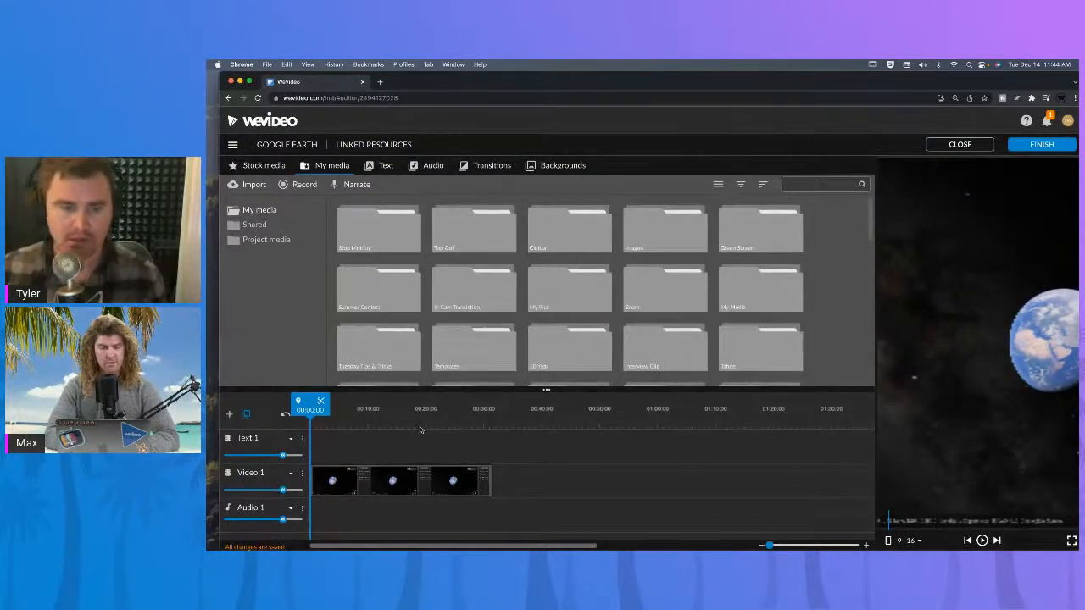
pyautogui.click(388, 415)
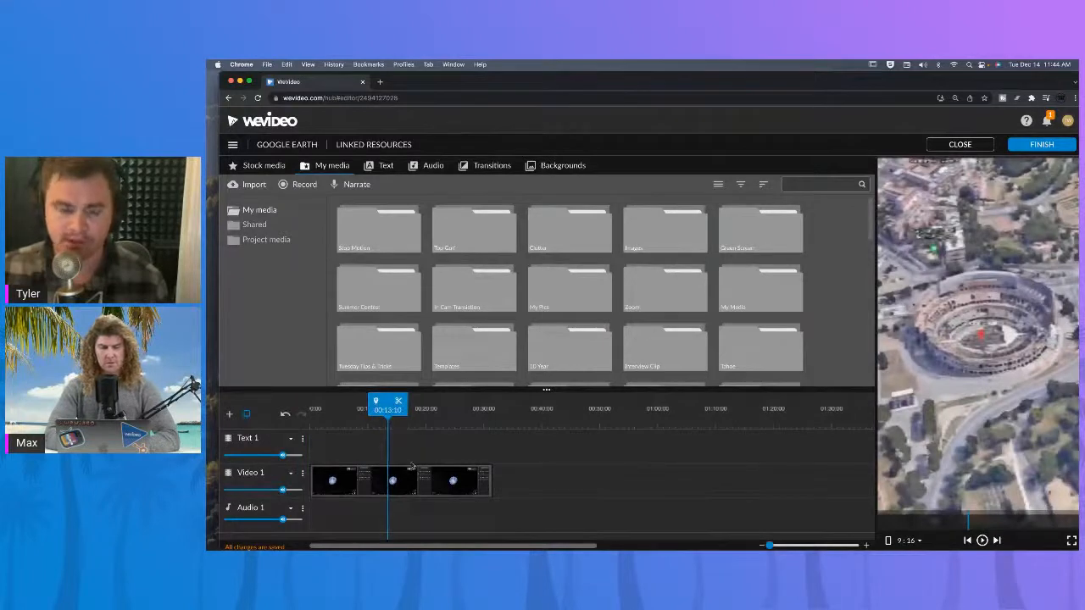
pyautogui.doubleClick(403, 480)
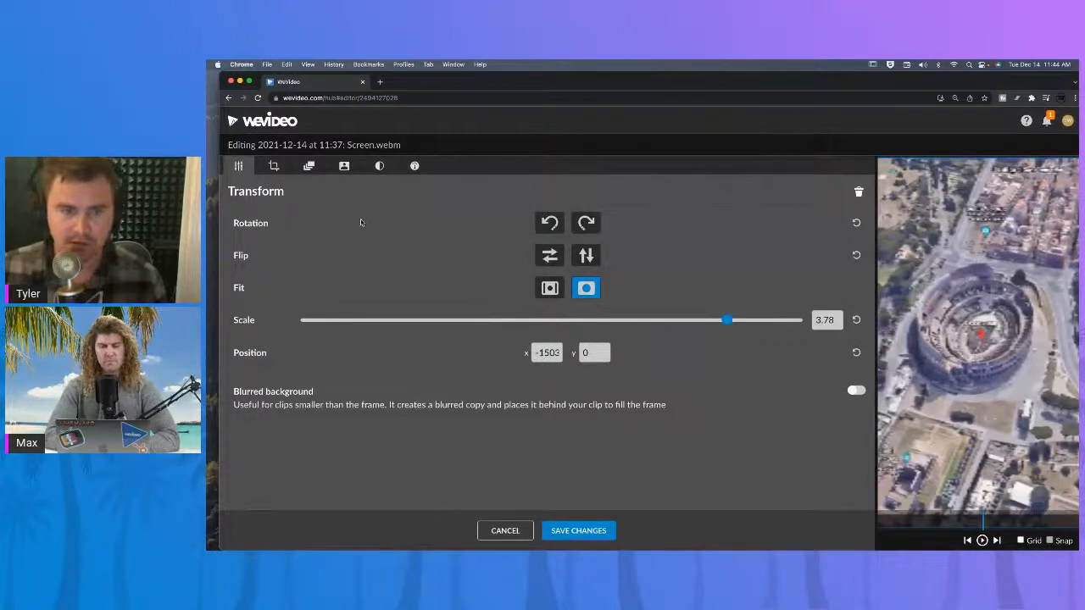
pyautogui.moveTo(937, 295)
pyautogui.mouseDown()
pyautogui.moveTo(1037, 298)
pyautogui.moveTo(936, 296)
pyautogui.mouseUp()
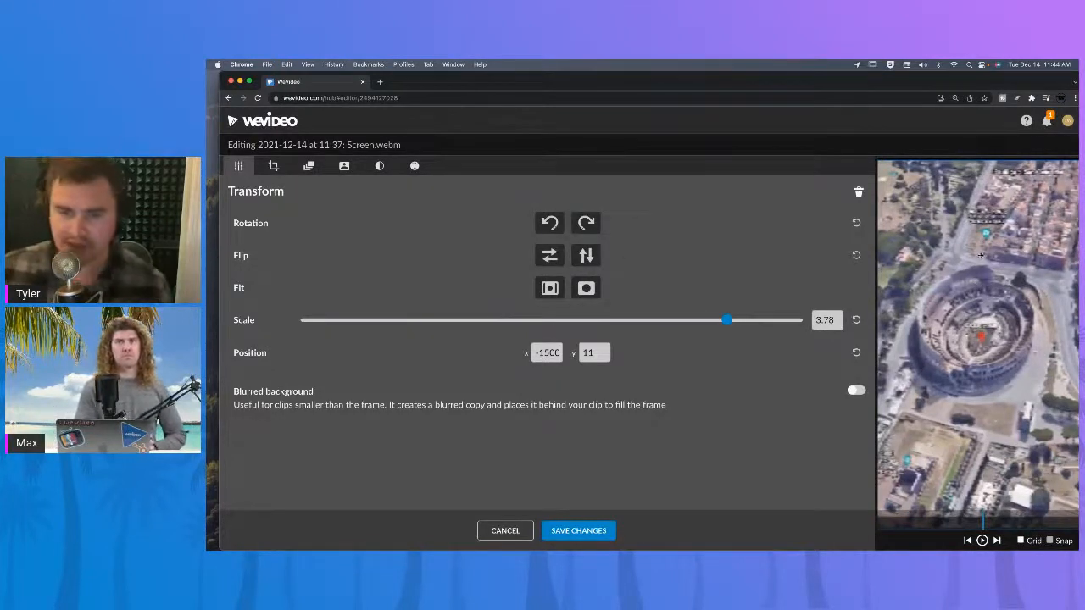
pyautogui.moveTo(979, 255)
pyautogui.mouseDown()
pyautogui.moveTo(975, 231)
pyautogui.moveTo(974, 266)
pyautogui.mouseUp()
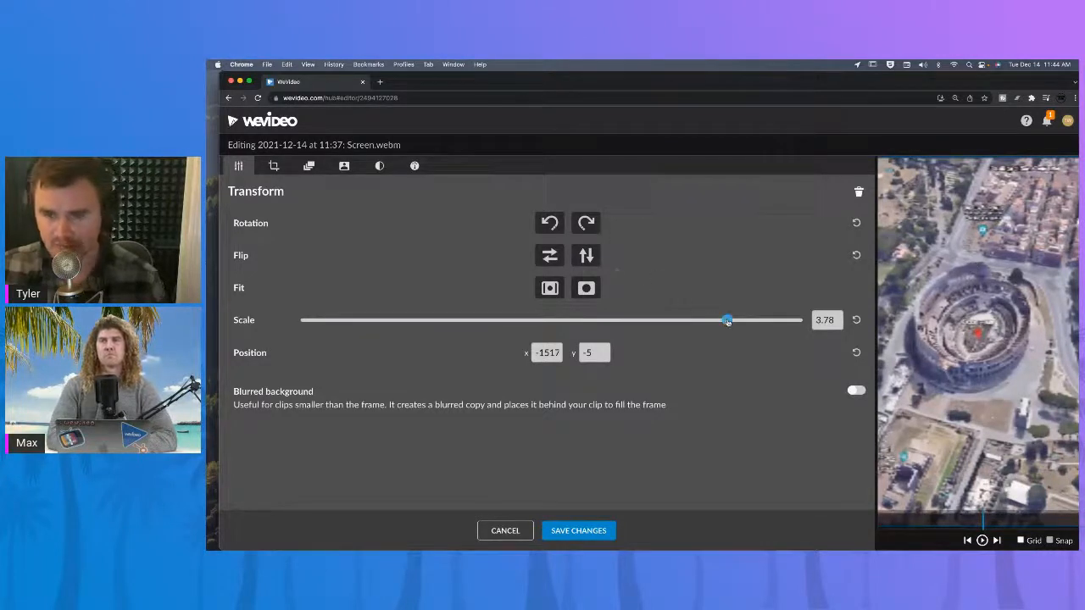
pyautogui.moveTo(728, 322); pyautogui.dragTo(730, 323)
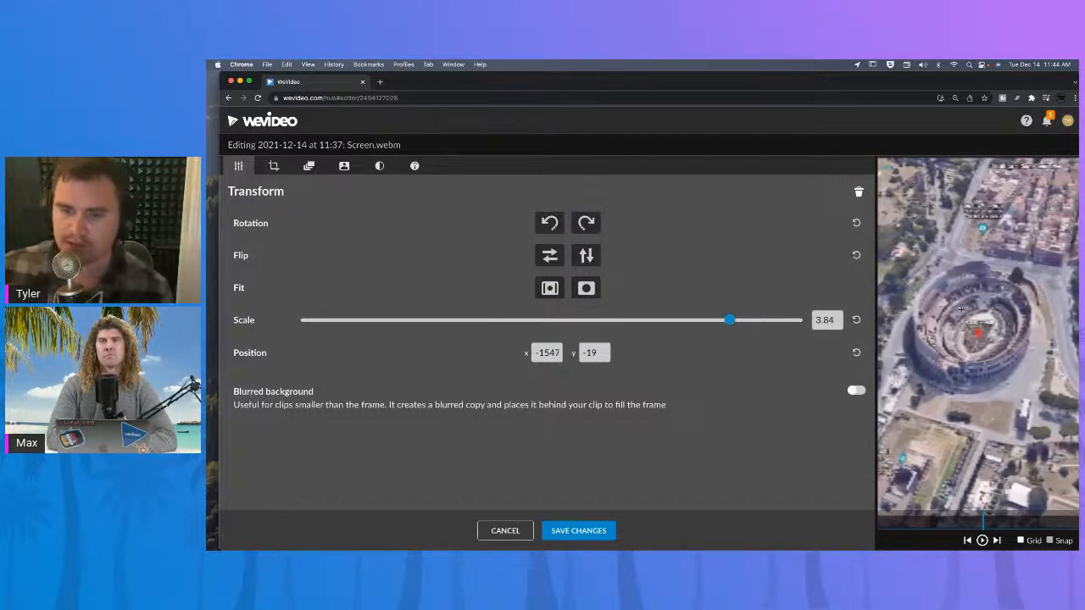
pyautogui.moveTo(961, 308); pyautogui.dragTo(998, 307)
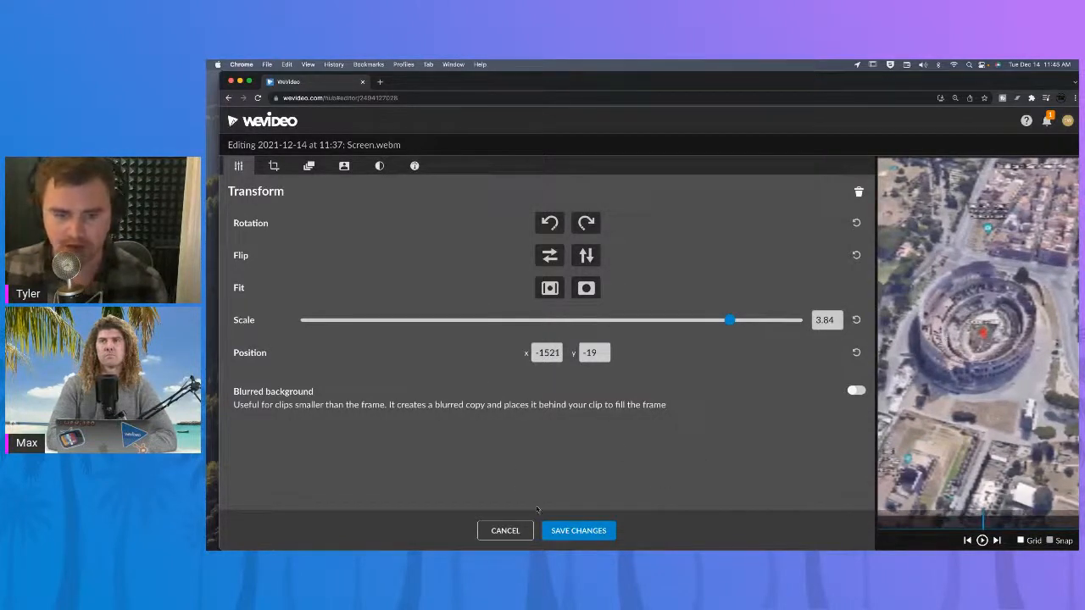
pyautogui.click(573, 529)
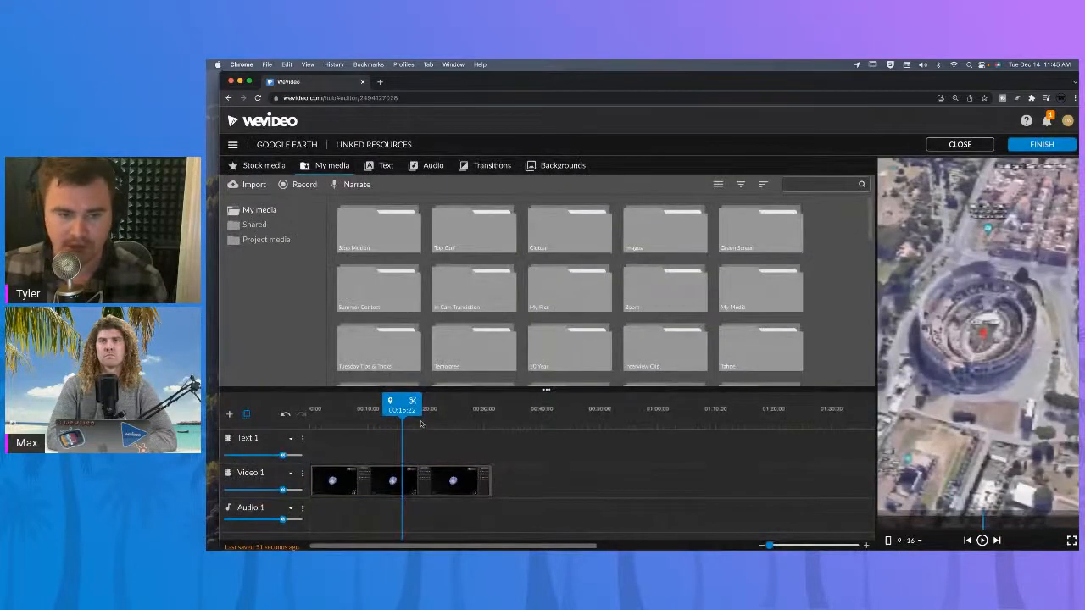
# Split the recording at about 00:03, delete the opening segment, and close the gap at the timeline start.
pyautogui.moveTo(404, 405); pyautogui.dragTo(310, 405)
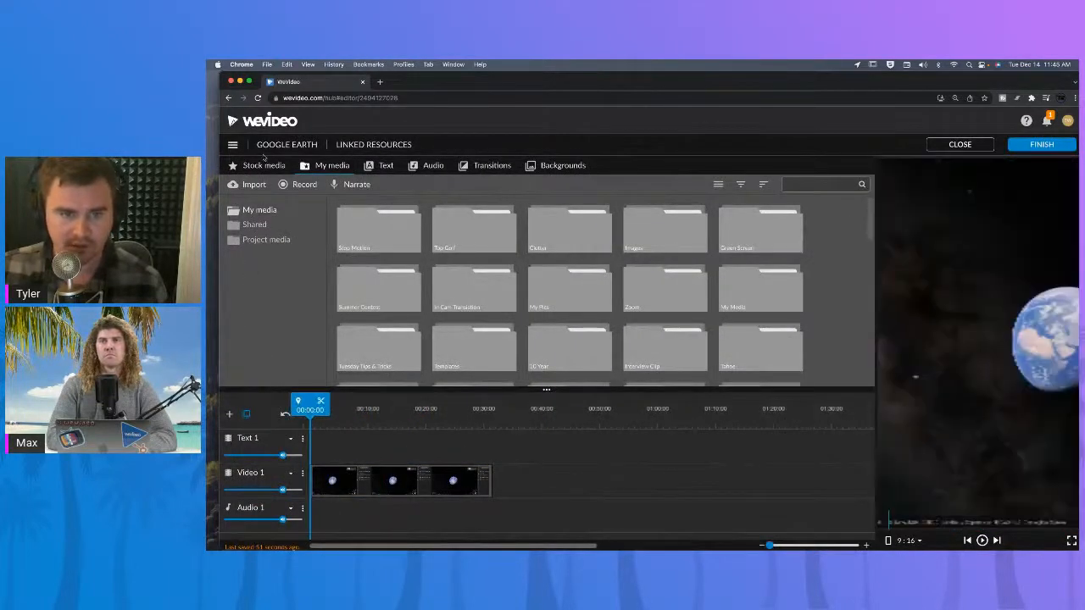
pyautogui.click(262, 166)
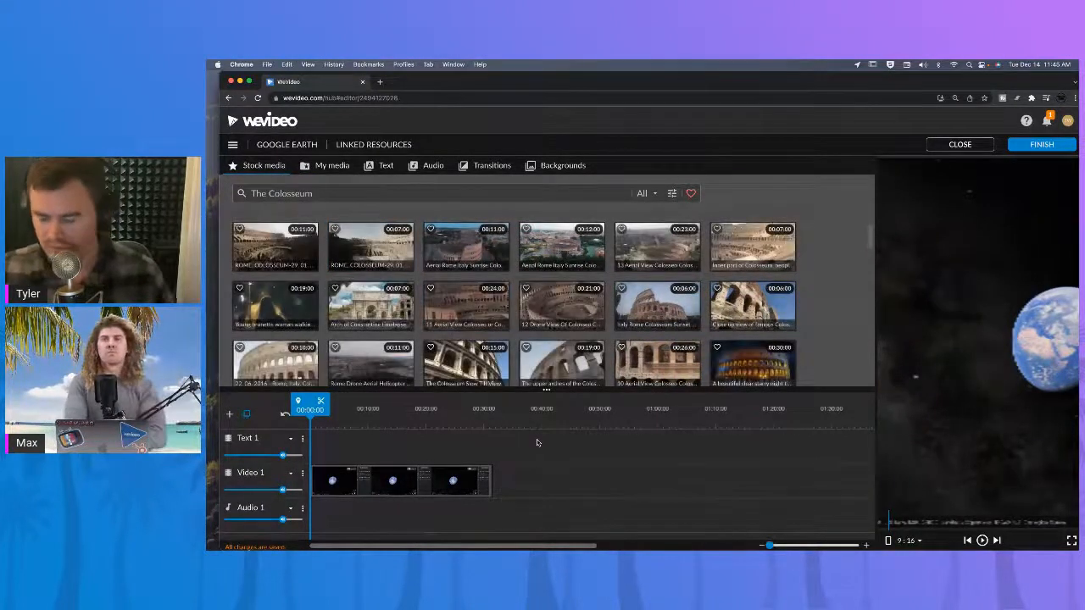
pyautogui.press('space')
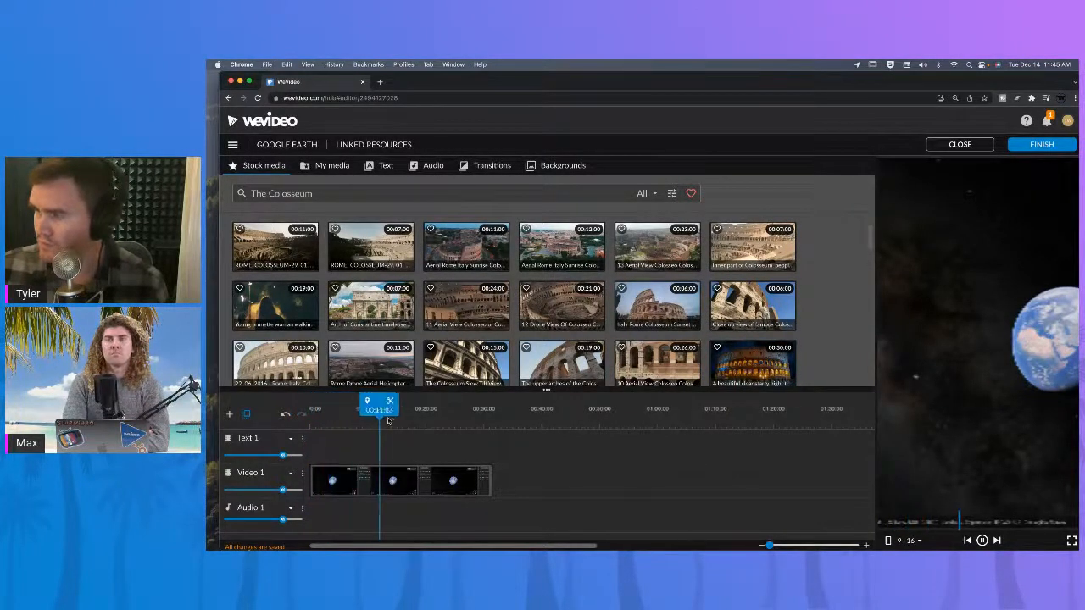
pyautogui.click(343, 415)
pyautogui.moveTo(343, 420)
pyautogui.mouseDown()
pyautogui.moveTo(327, 420)
pyautogui.moveTo(341, 421)
pyautogui.mouseUp()
pyautogui.click(351, 402)
pyautogui.click(331, 482)
pyautogui.press('Delete')
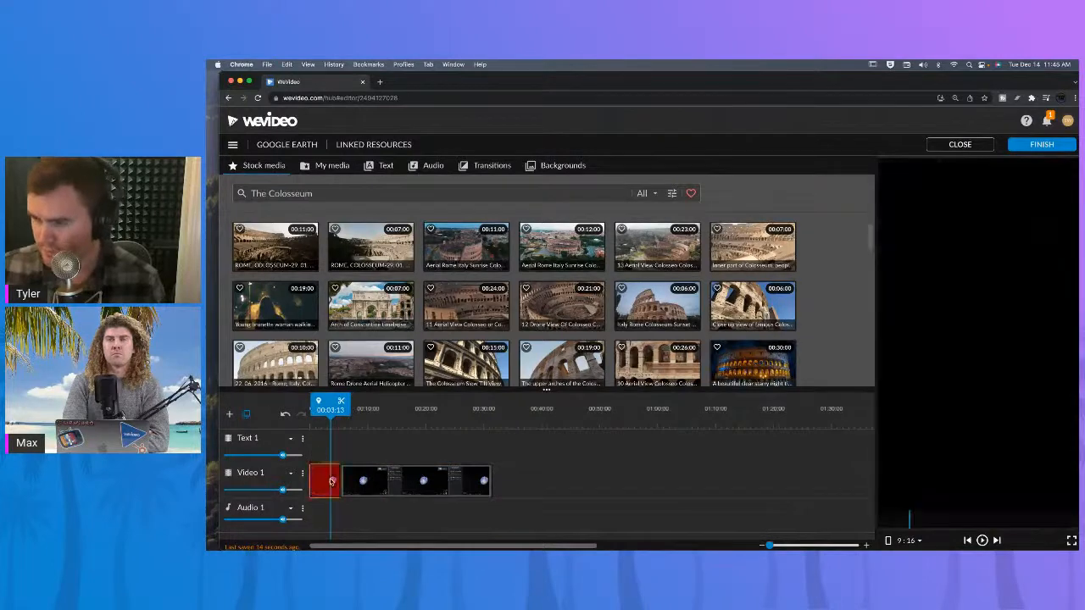
pyautogui.moveTo(429, 483); pyautogui.dragTo(395, 483)
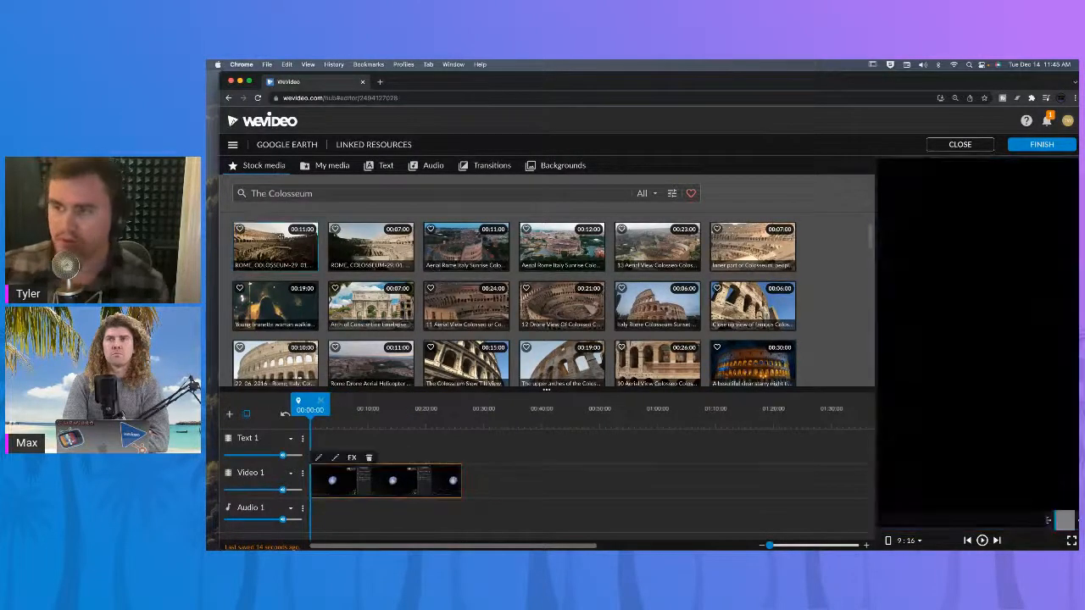
# Preview Colosseum stock clips and add the Aerial Rome Italy Sunrise clip after the recording on the video track.
pyautogui.click(447, 255)
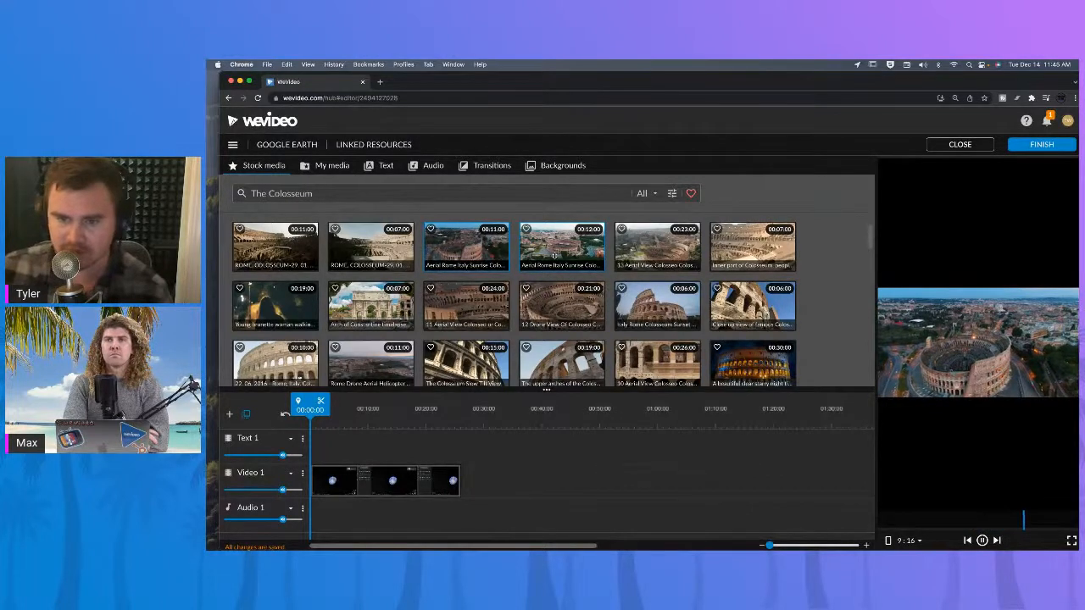
pyautogui.click(638, 299)
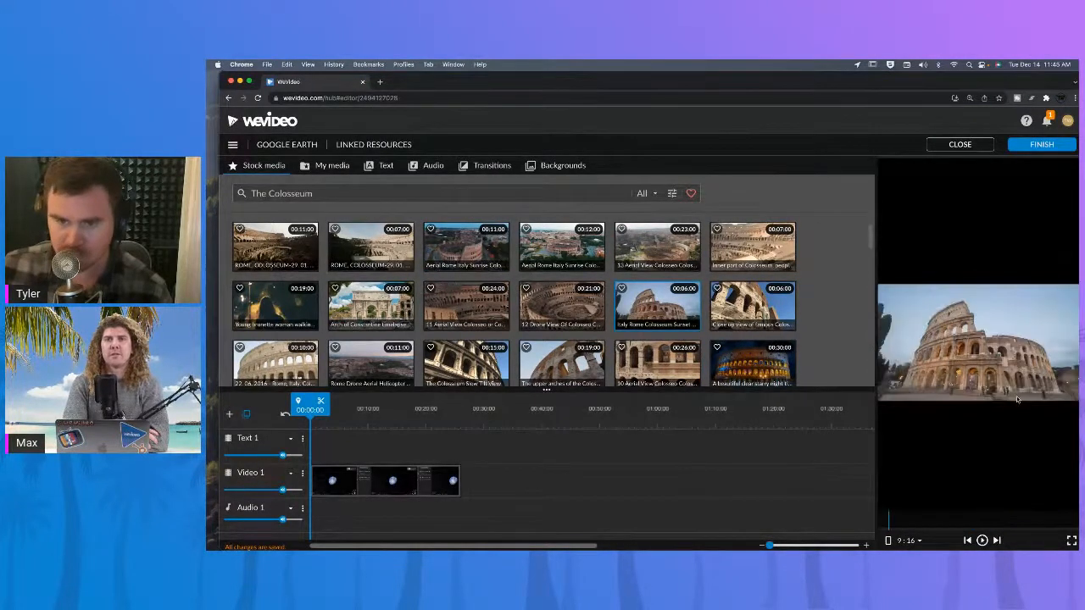
pyautogui.click(574, 258)
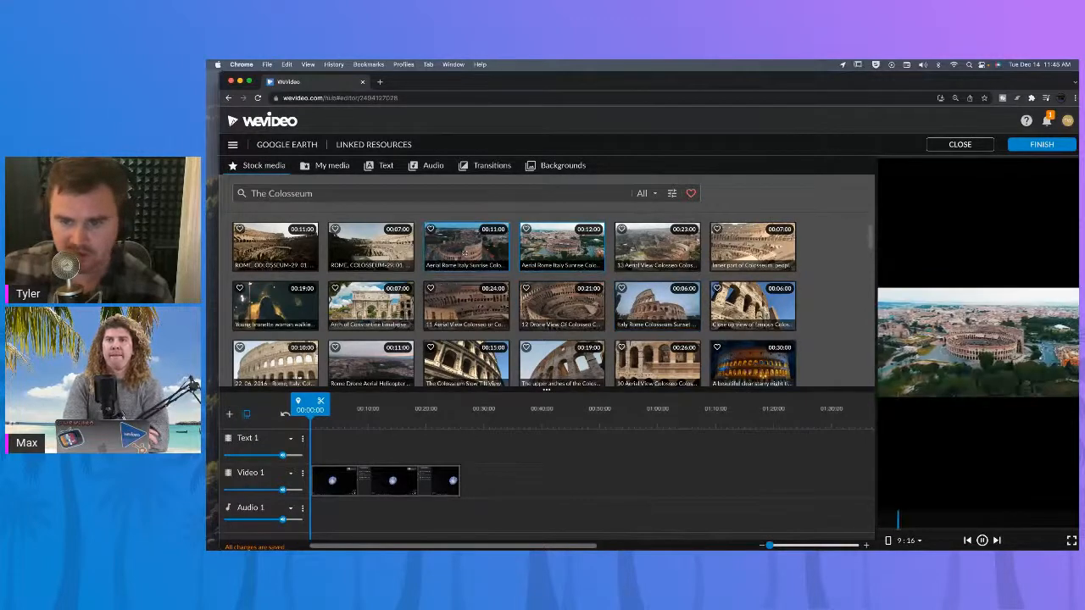
pyautogui.moveTo(480, 249); pyautogui.dragTo(480, 490)
# Scrub the playhead through the recording on the timeline.
pyautogui.click(409, 420)
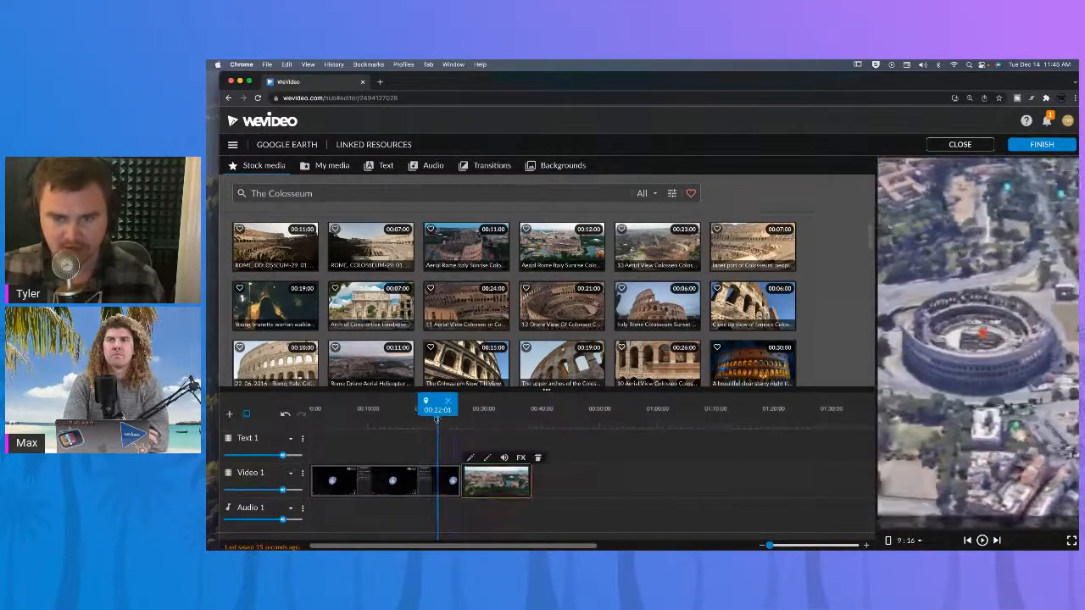
pyautogui.click(405, 419)
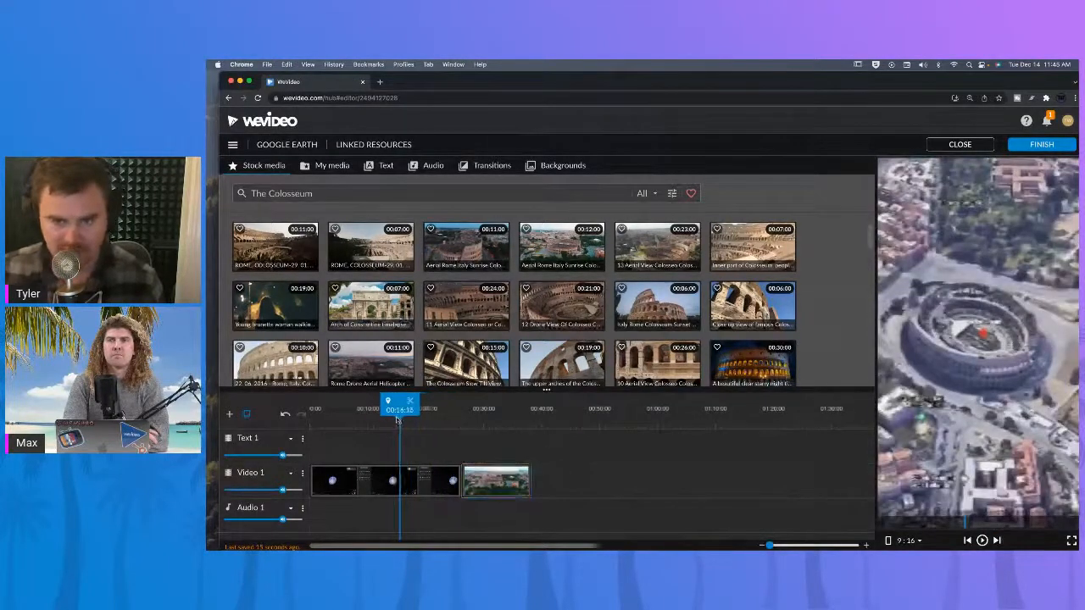
pyautogui.moveTo(405, 419); pyautogui.dragTo(349, 423)
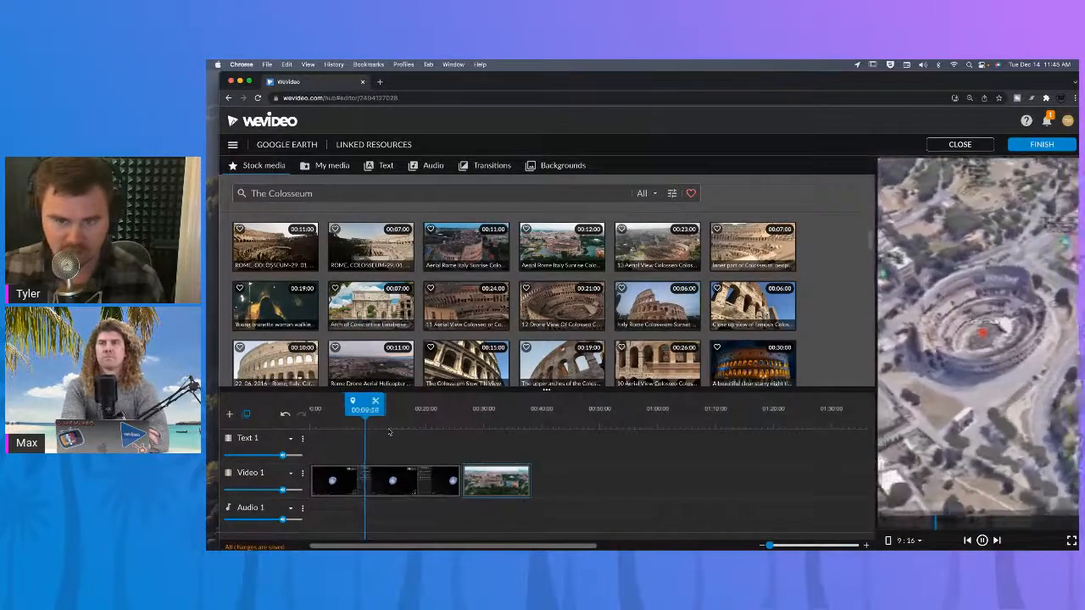
# Delete the recording's segment after the playhead at about 00:10 and close the gap before the aerial clip.
pyautogui.press('space')
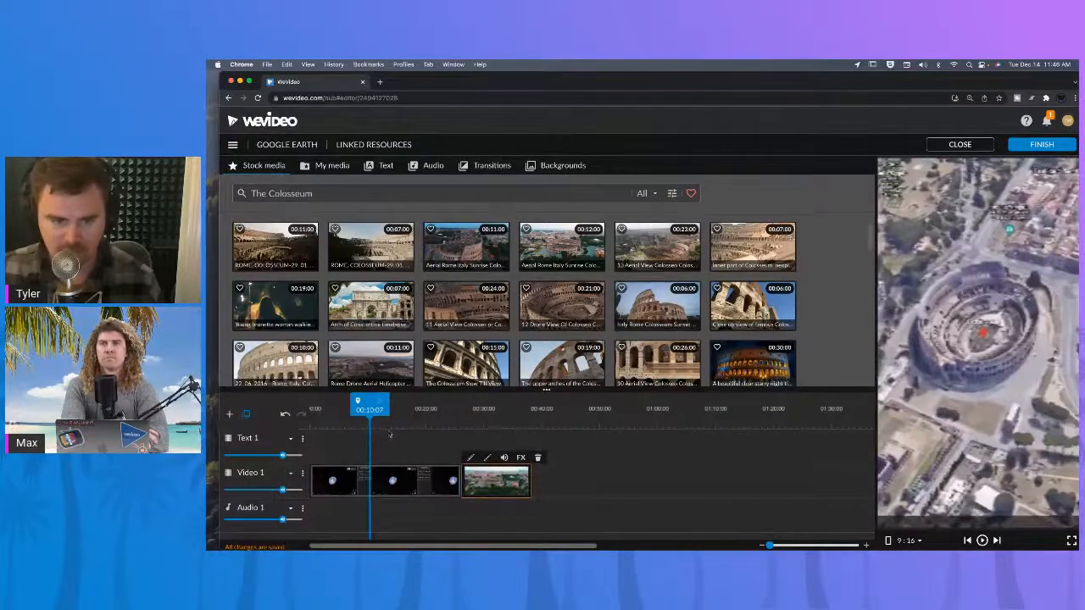
pyautogui.click(392, 487)
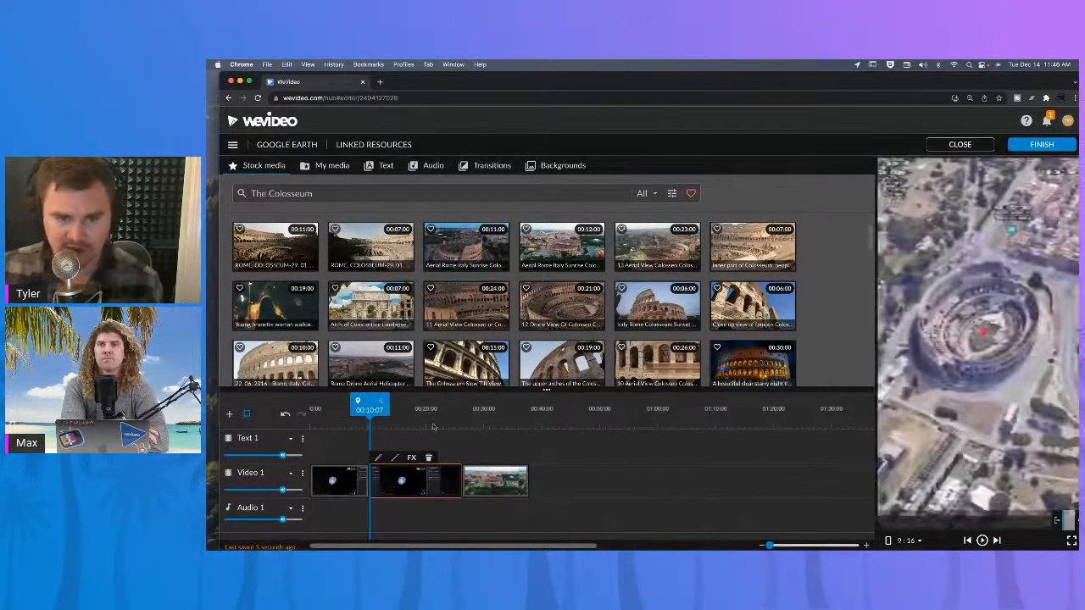
pyautogui.press('Delete')
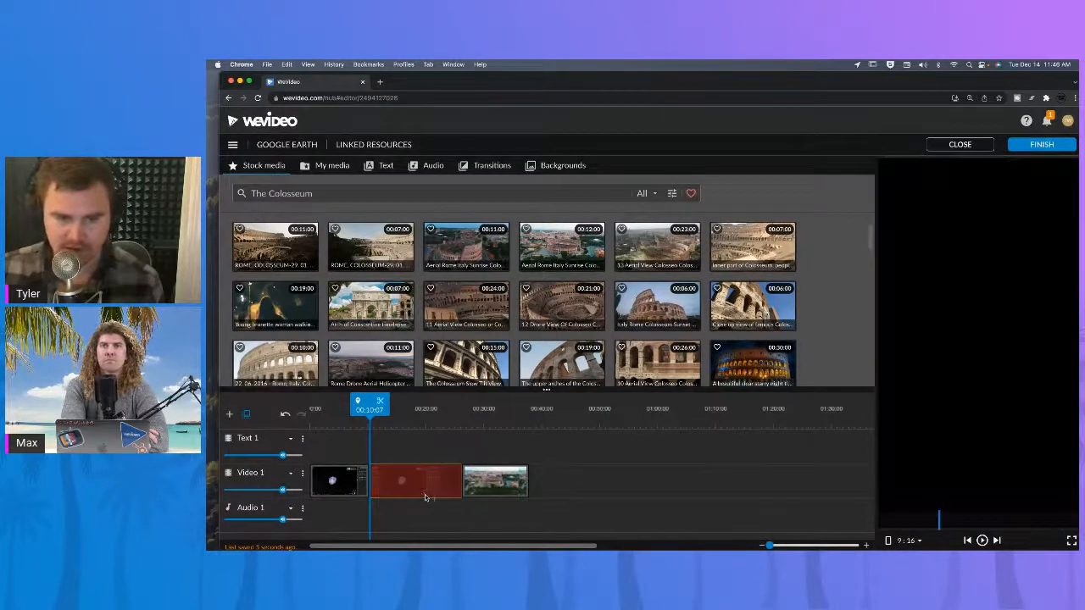
pyautogui.rightClick(353, 493)
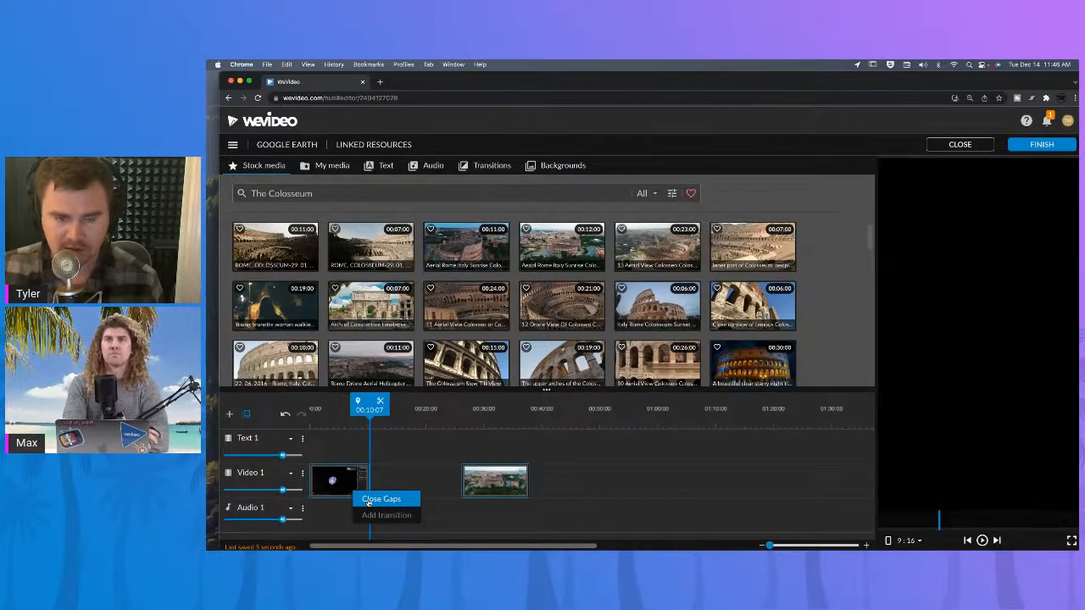
pyautogui.click(380, 500)
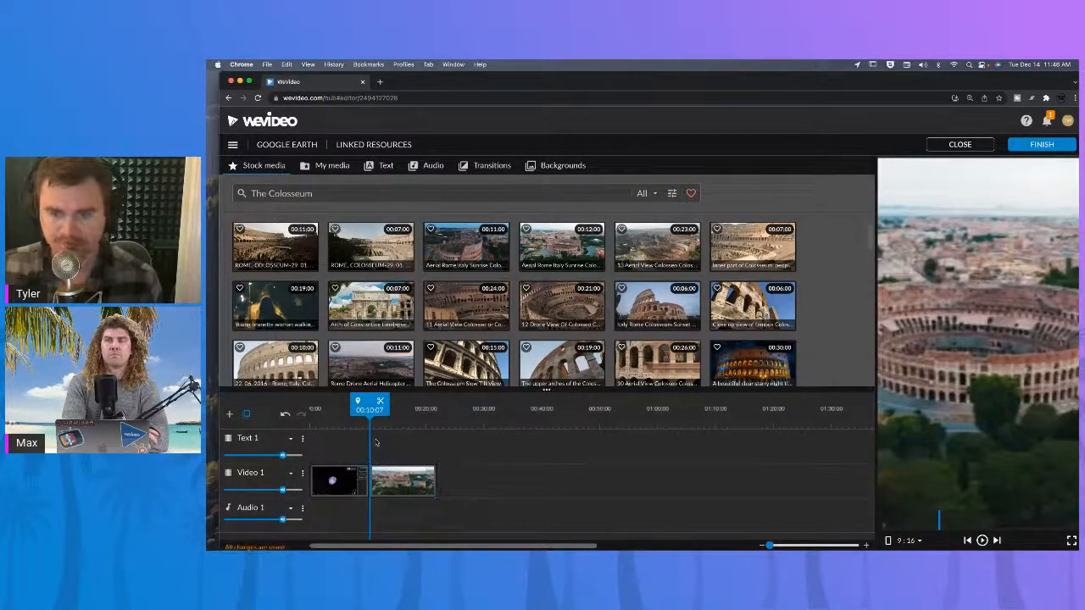
# Play back the sequence from the end of the recording into the aerial clip.
pyautogui.moveTo(366, 420); pyautogui.dragTo(355, 419)
pyautogui.press('space')
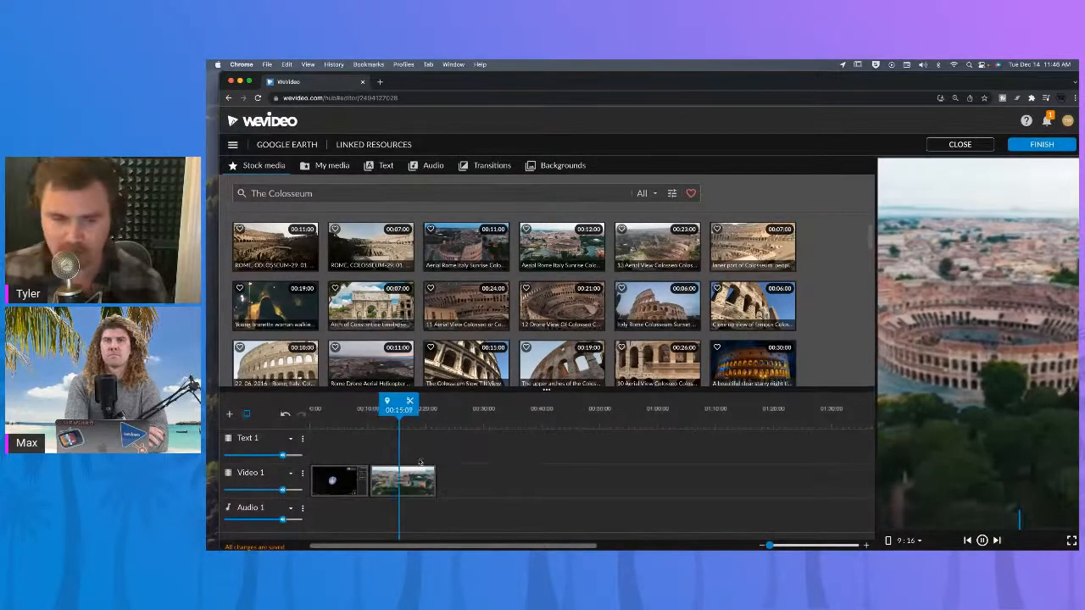
pyautogui.click(397, 480)
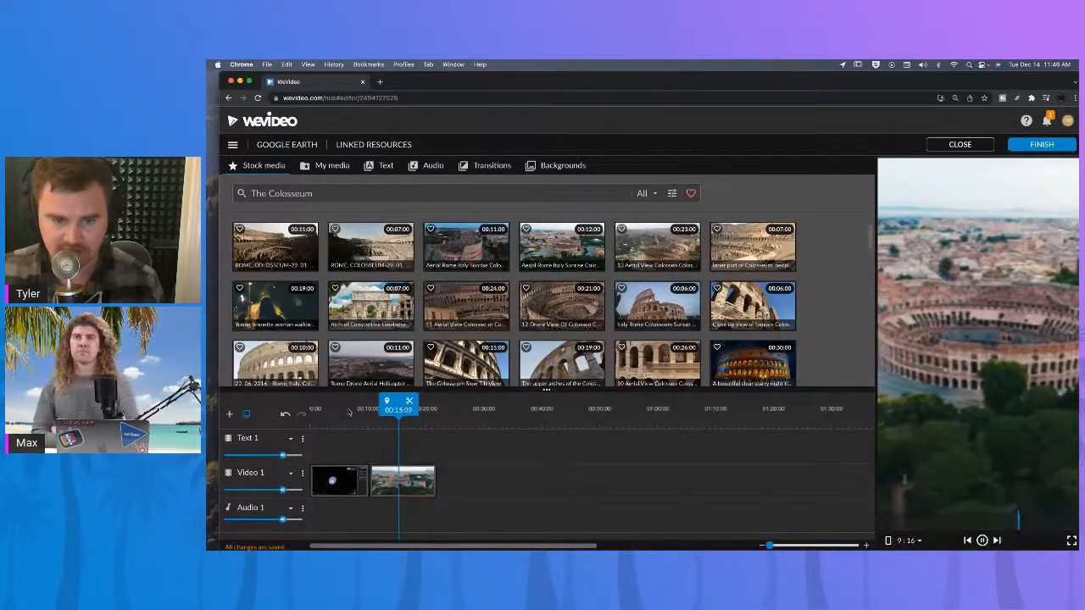
# Split the recording at about 00:07:16, drop its tail and move the aerial clip flush against it.
pyautogui.click(349, 410)
pyautogui.press('space')
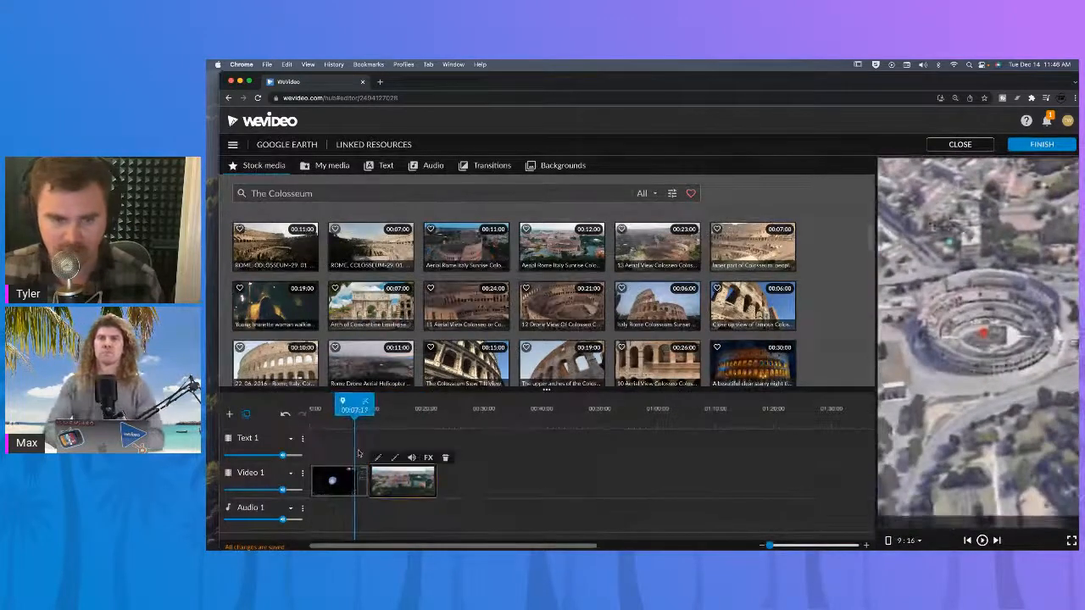
pyautogui.moveTo(324, 406); pyautogui.dragTo(309, 410)
pyautogui.press('space')
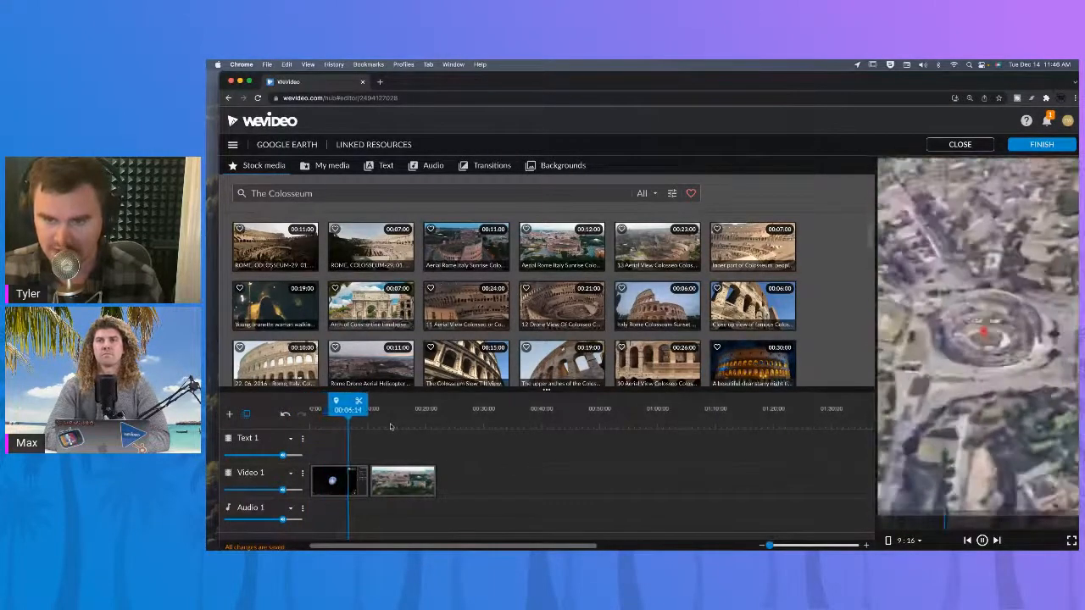
pyautogui.press('space')
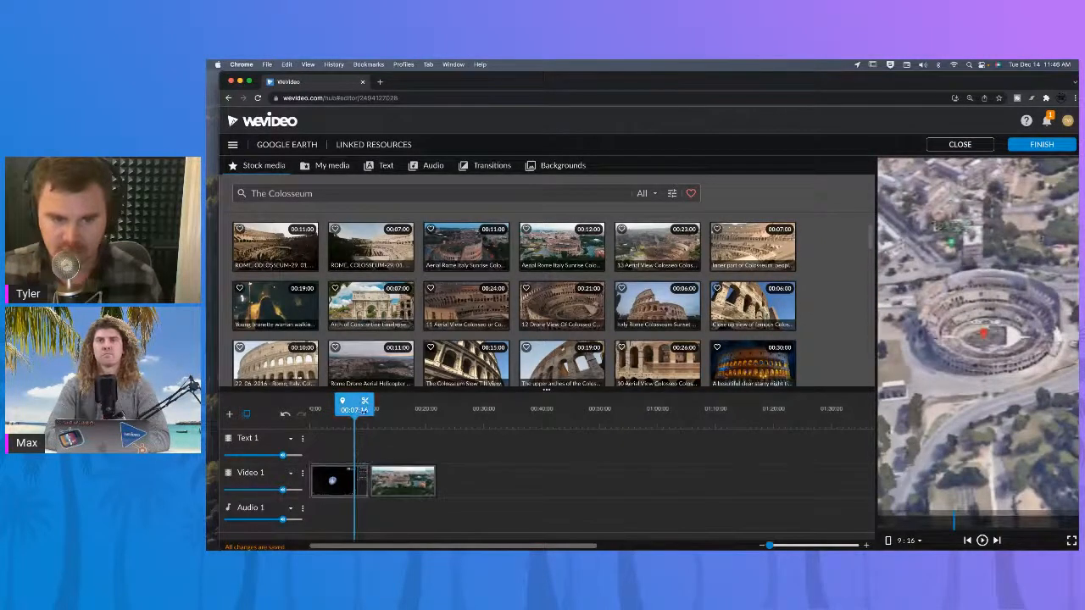
pyautogui.click(364, 402)
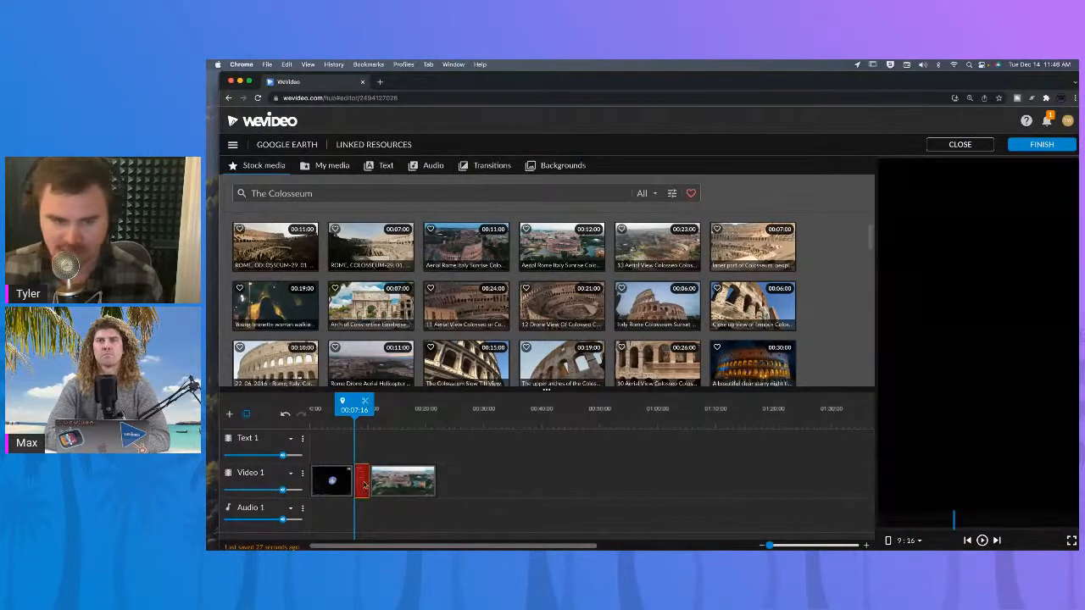
pyautogui.moveTo(388, 484); pyautogui.dragTo(360, 481)
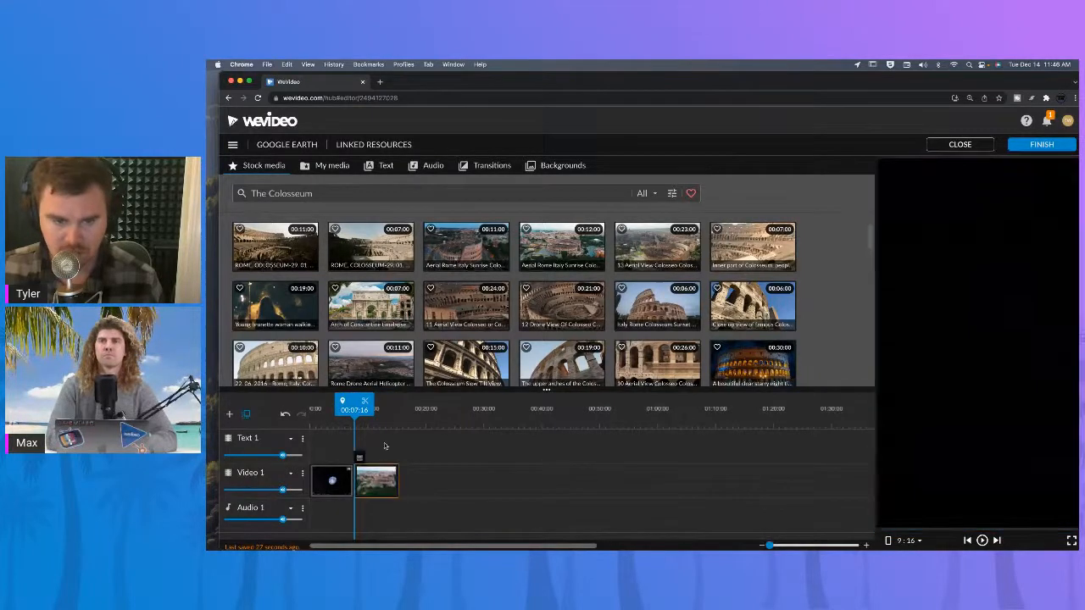
# Browse the transitions library, then return to the Colosseum stock media results.
pyautogui.click(498, 167)
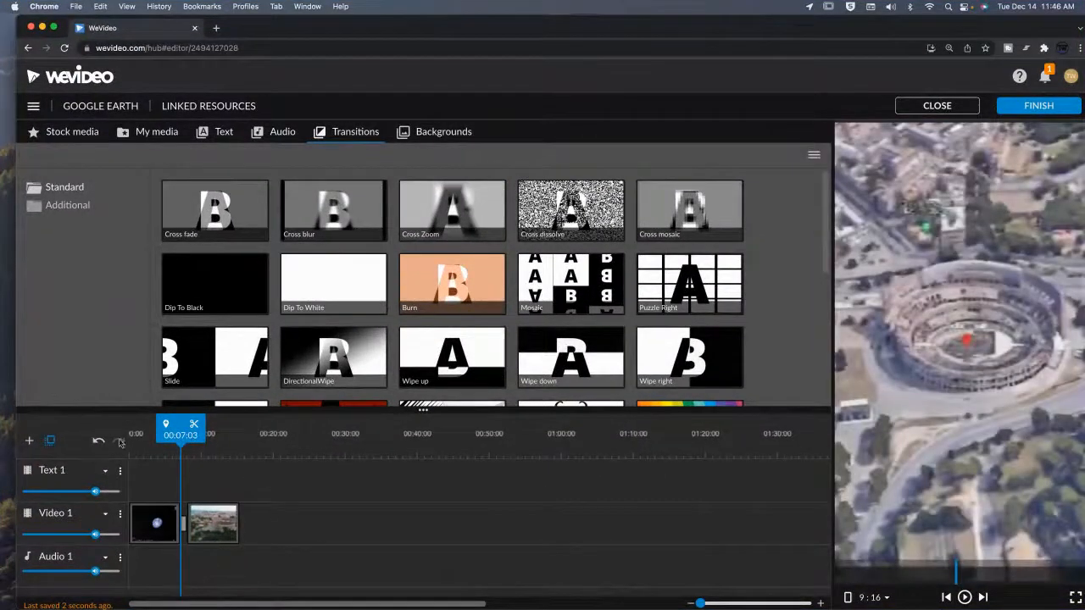
pyautogui.moveTo(184, 435); pyautogui.dragTo(174, 437)
pyautogui.moveTo(174, 435); pyautogui.dragTo(96, 438)
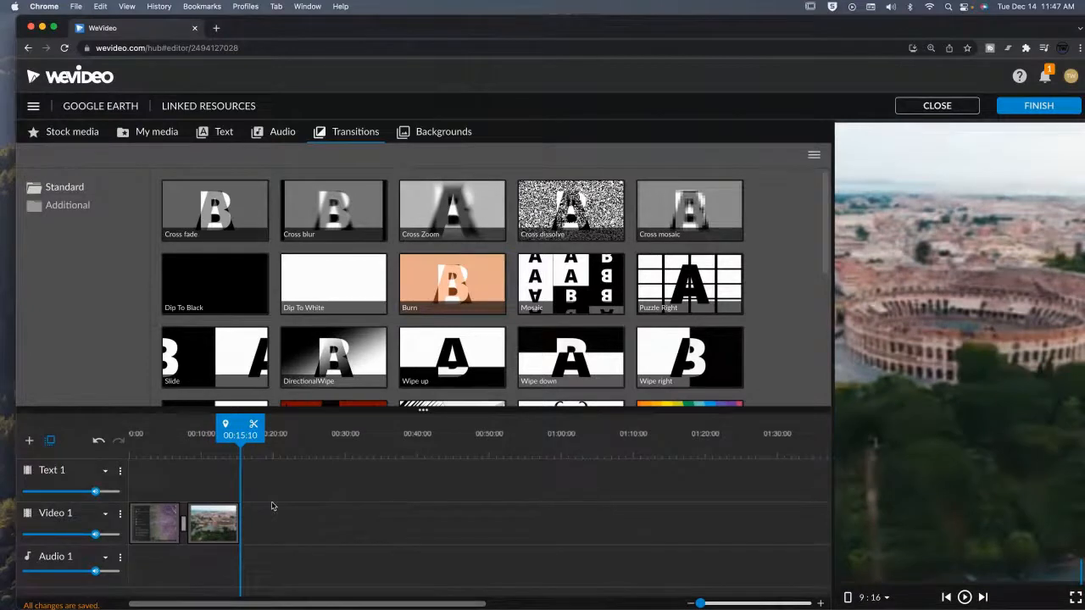
pyautogui.click(72, 131)
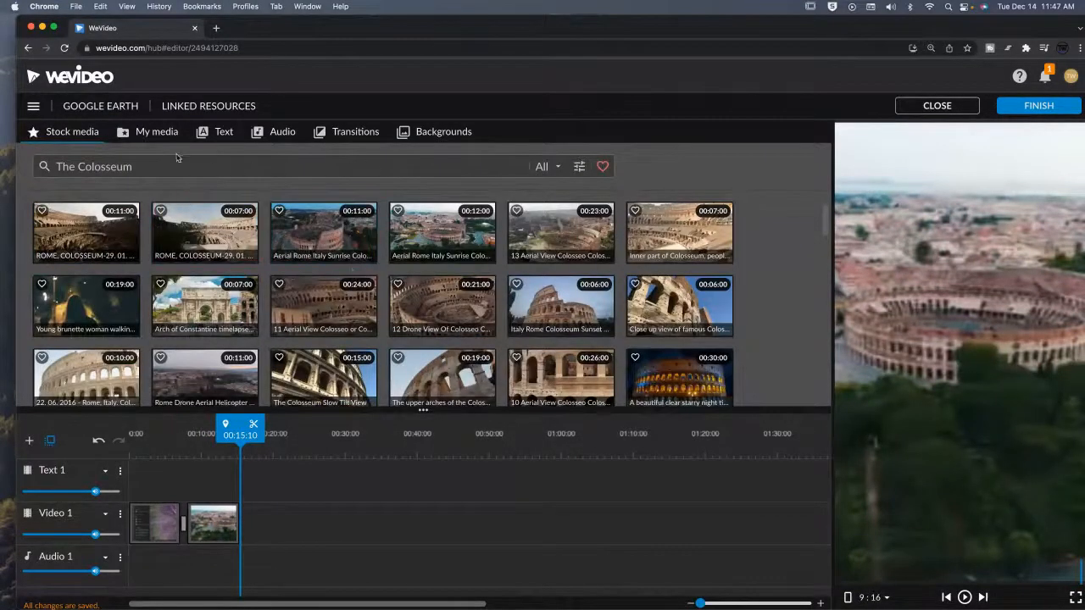
# Scroll through and preview more Colosseum stock clips.
pyautogui.scroll(-3, 428, 288)
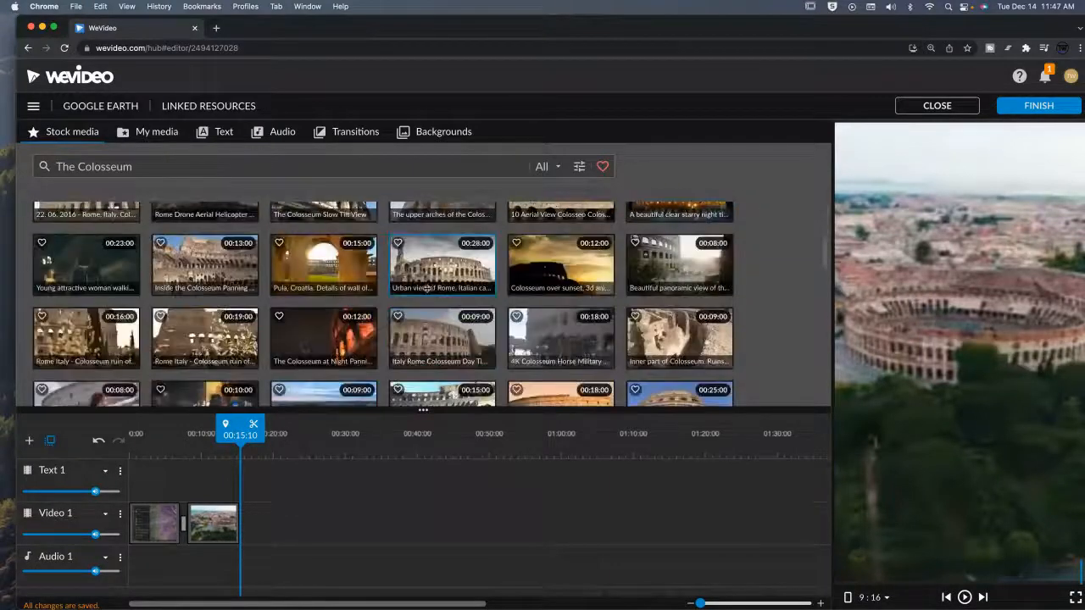
pyautogui.click(448, 272)
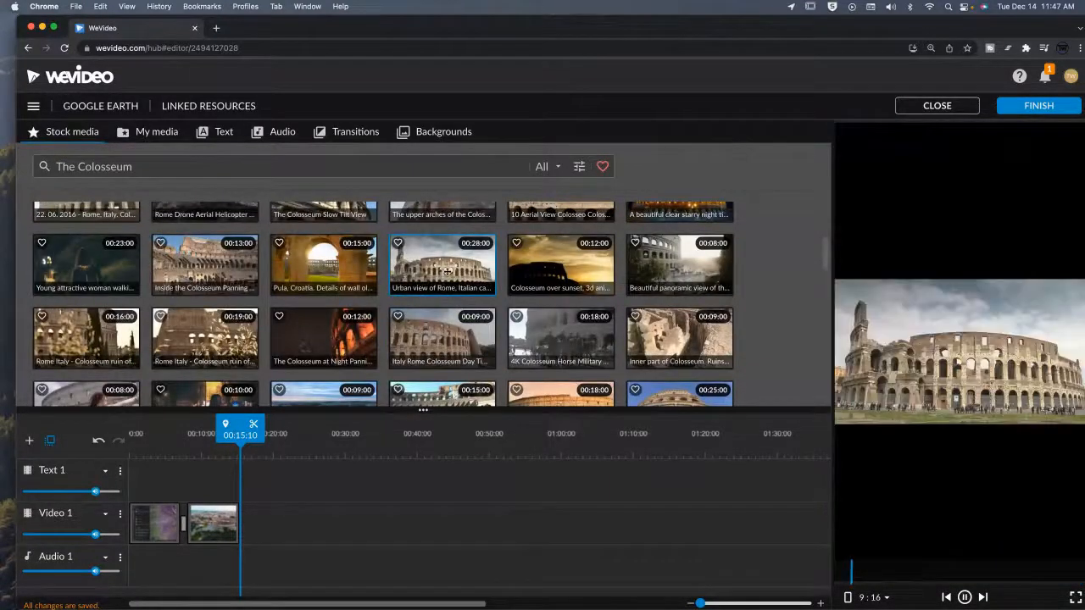
pyautogui.click(432, 332)
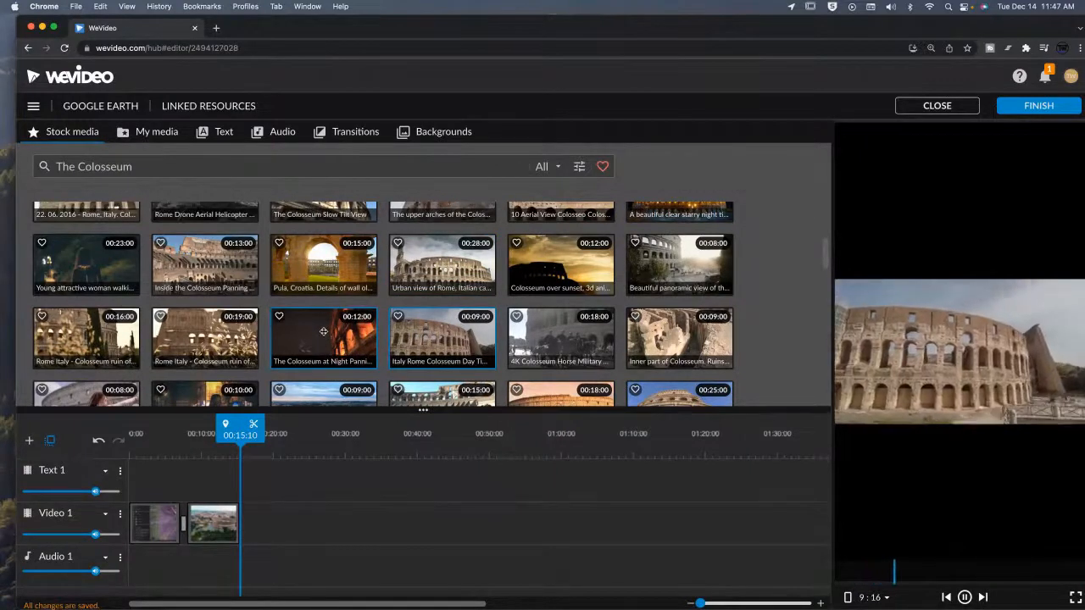
pyautogui.click(204, 338)
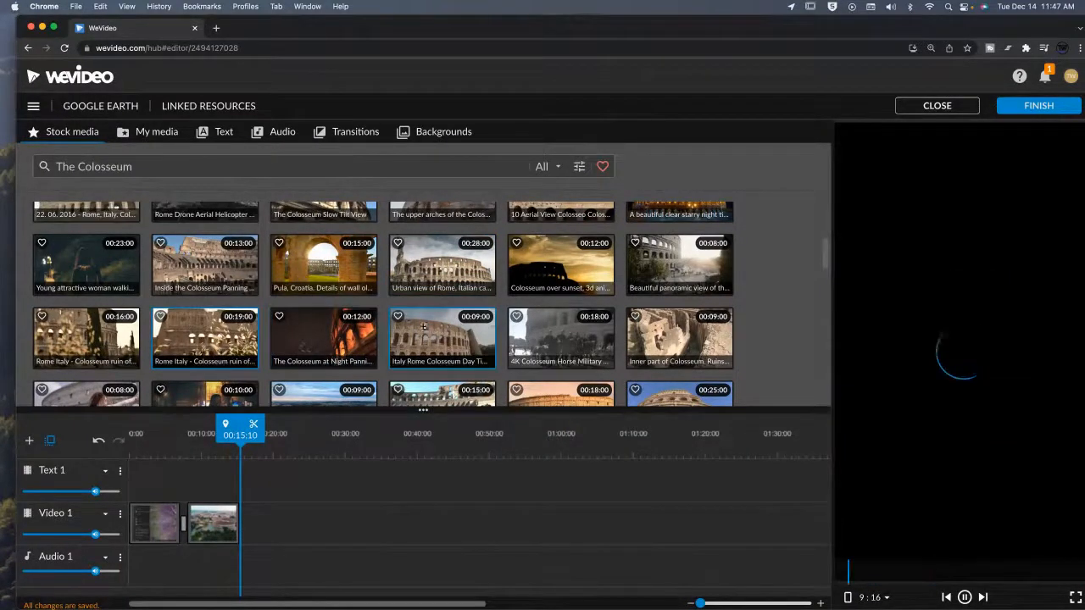
pyautogui.scroll(-2, 509, 339)
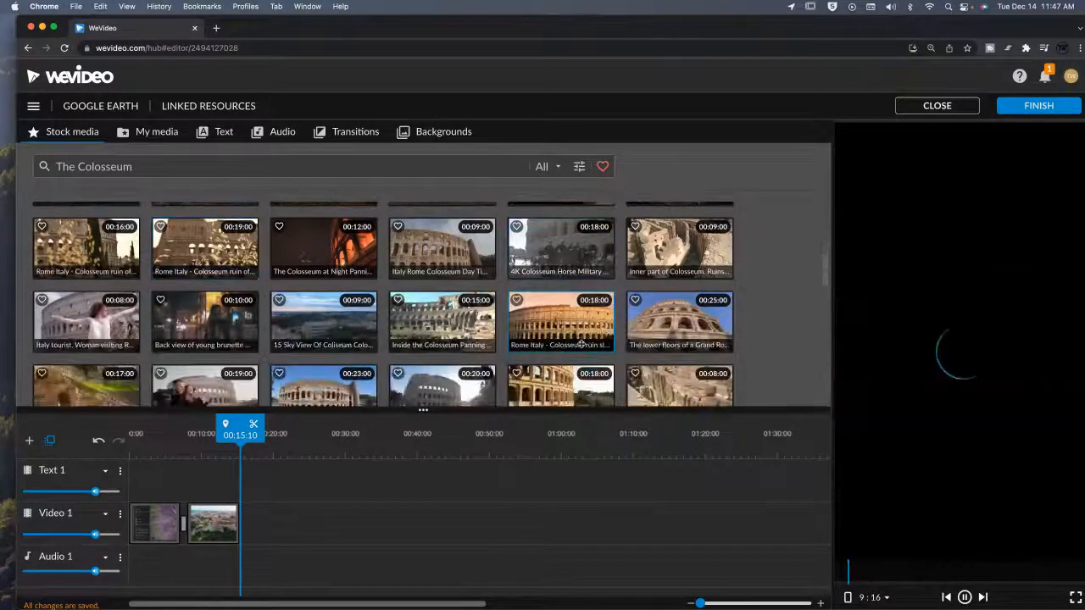
pyautogui.click(678, 322)
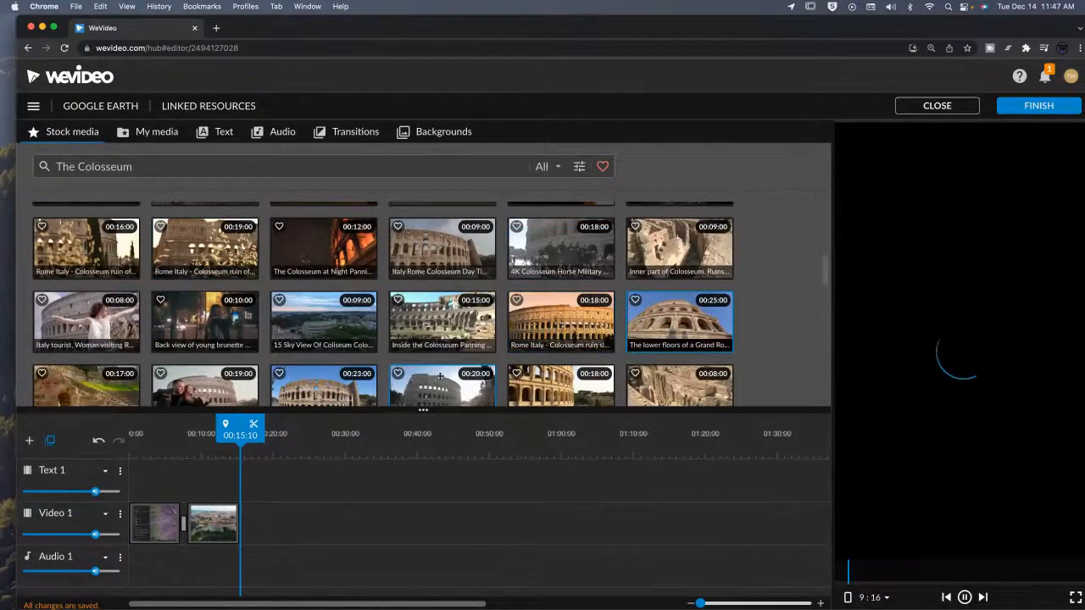
pyautogui.scroll(-1, 440, 376)
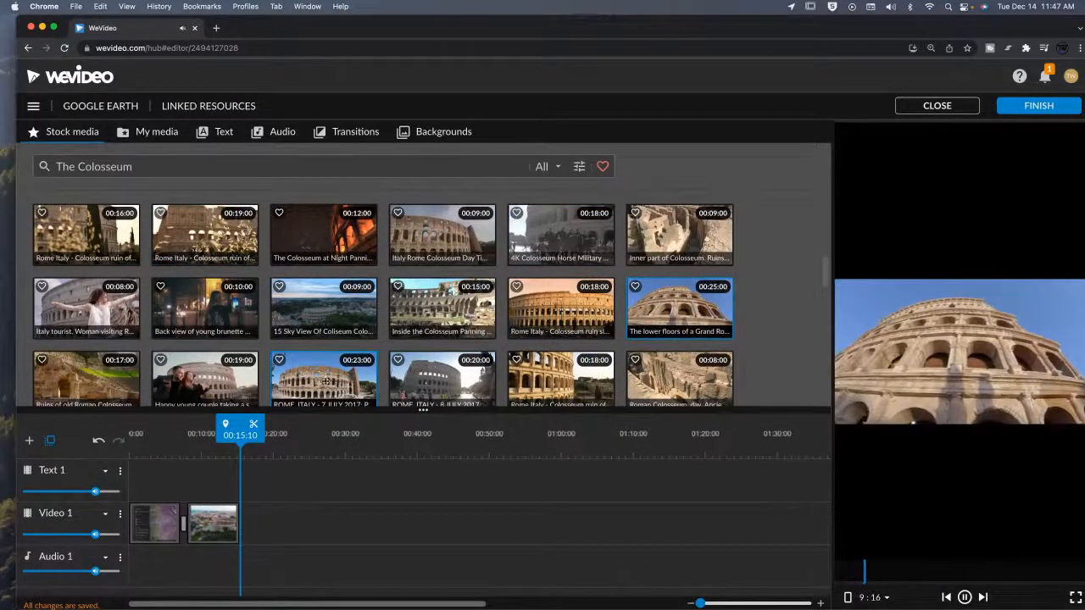
pyautogui.click(325, 379)
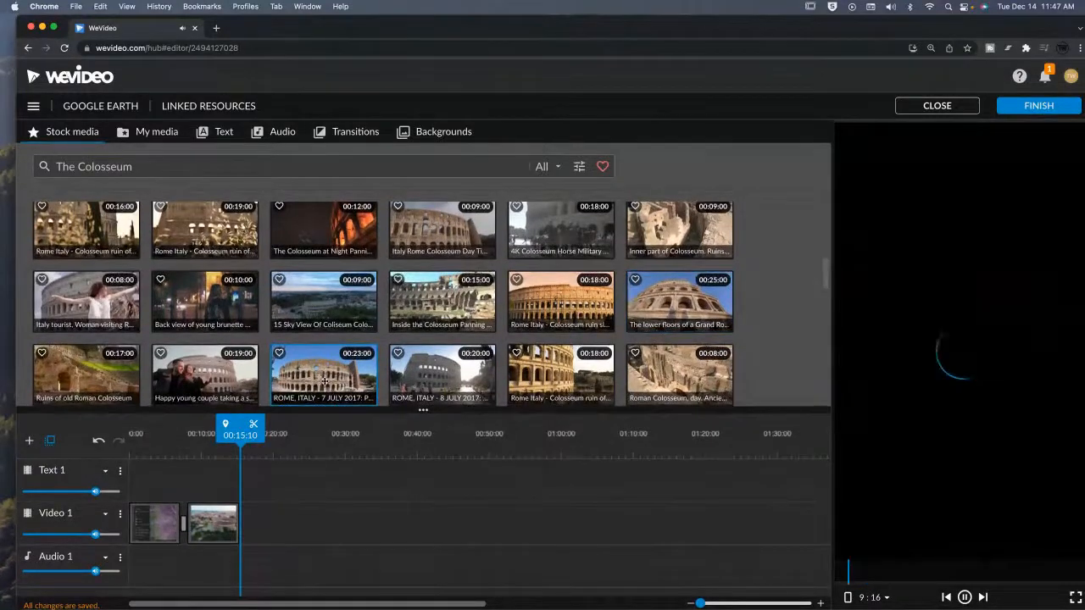
pyautogui.click(224, 379)
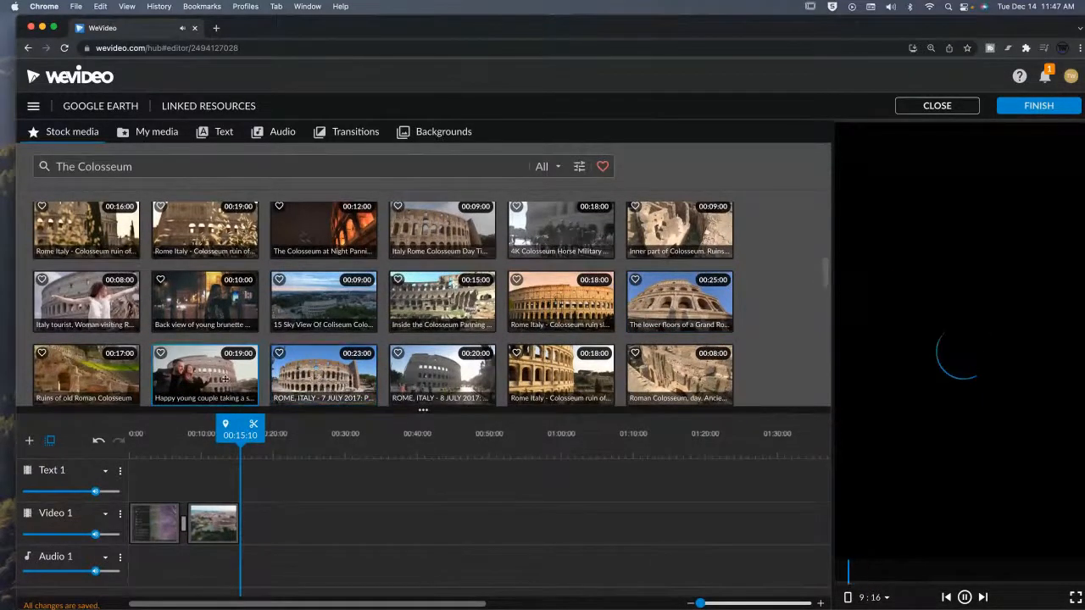
pyautogui.scroll(-2, 82, 320)
pyautogui.click(73, 361)
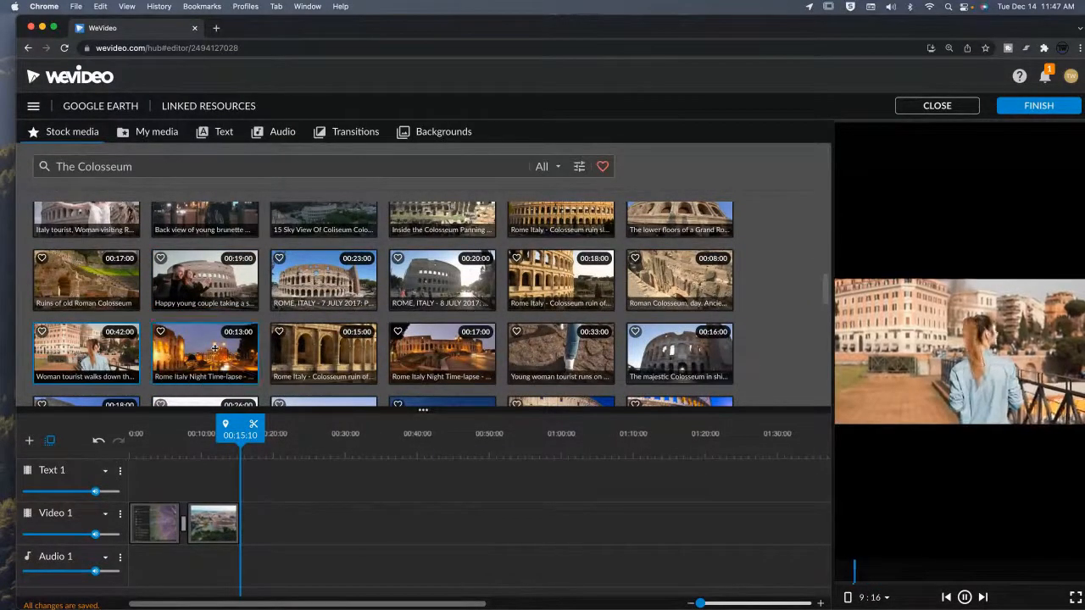
pyautogui.click(257, 347)
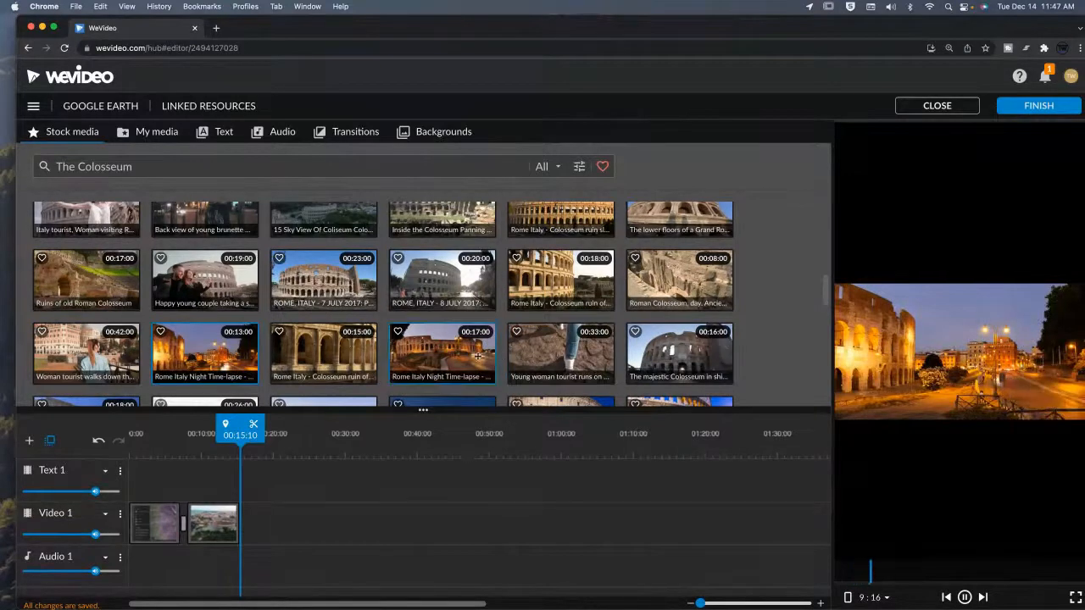
pyautogui.scroll(-1, 502, 352)
pyautogui.click(532, 347)
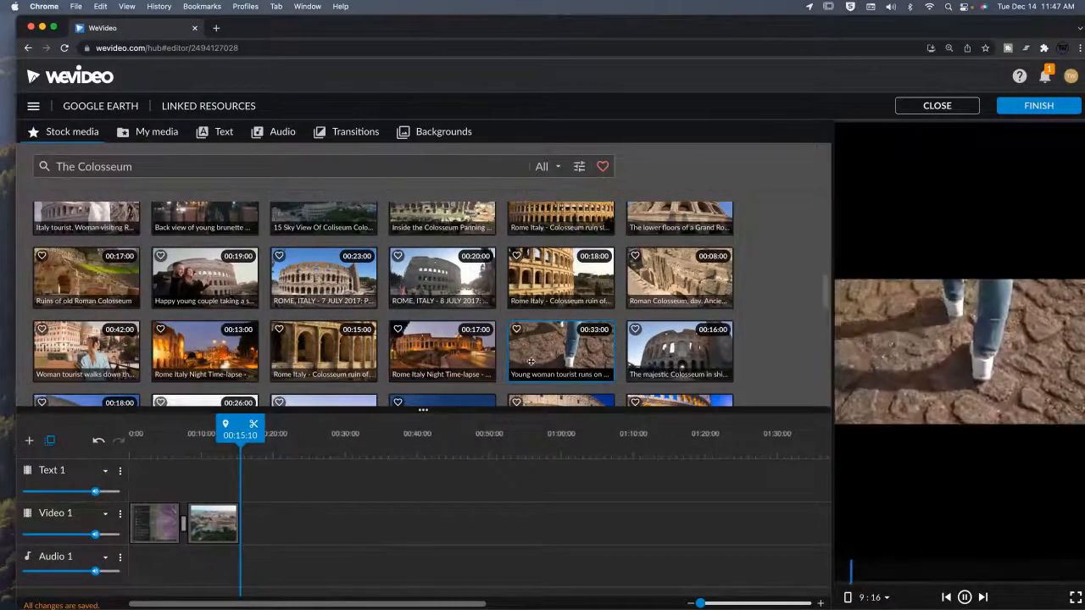
pyautogui.click(319, 492)
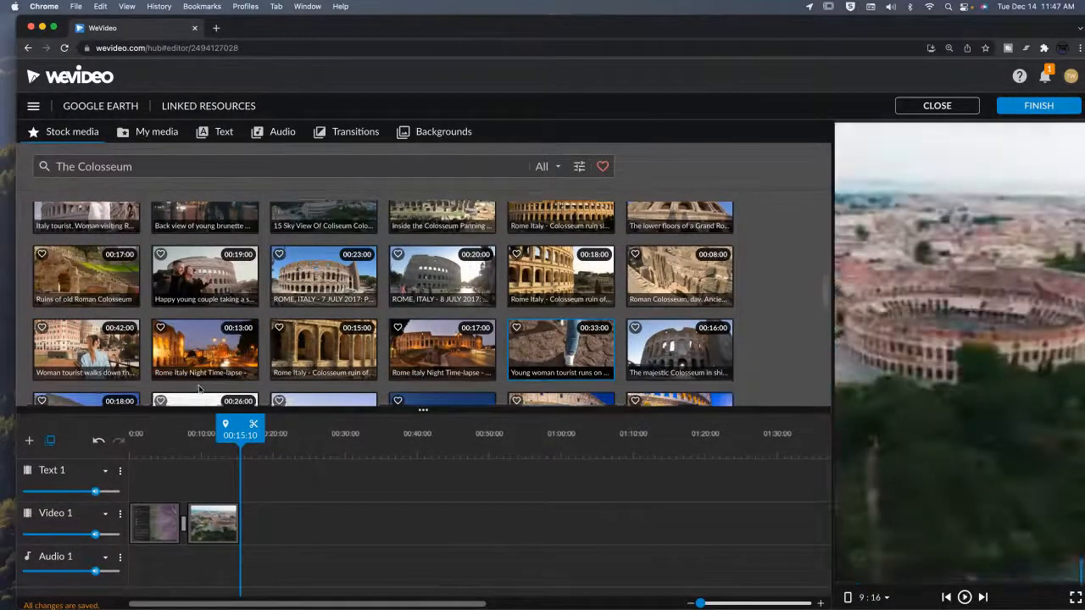
pyautogui.scroll(-3, 303, 343)
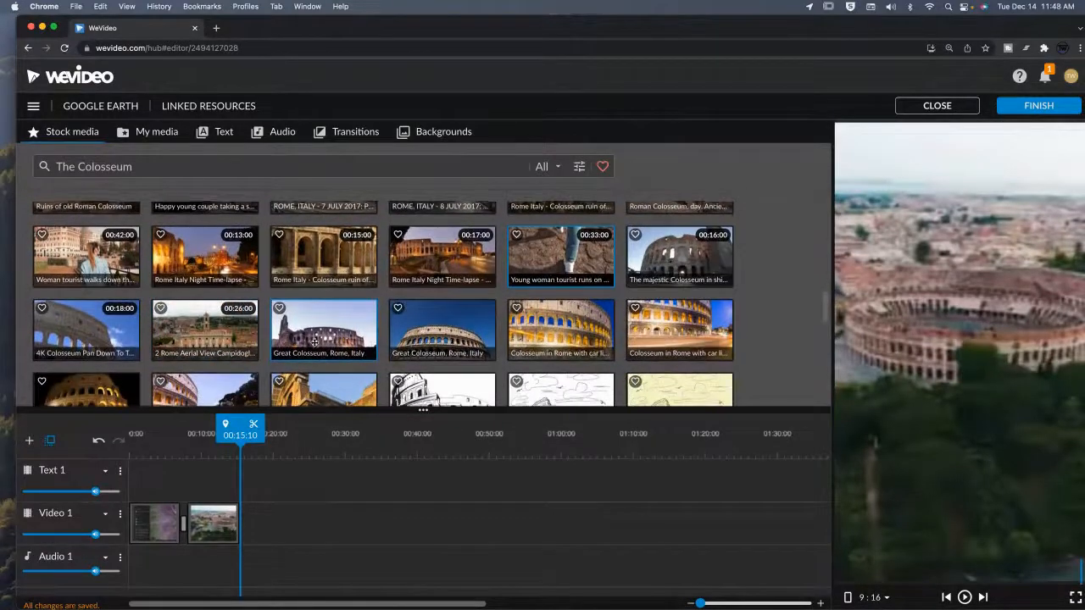
pyautogui.scroll(-2, 304, 343)
pyautogui.scroll(-2, 560, 322)
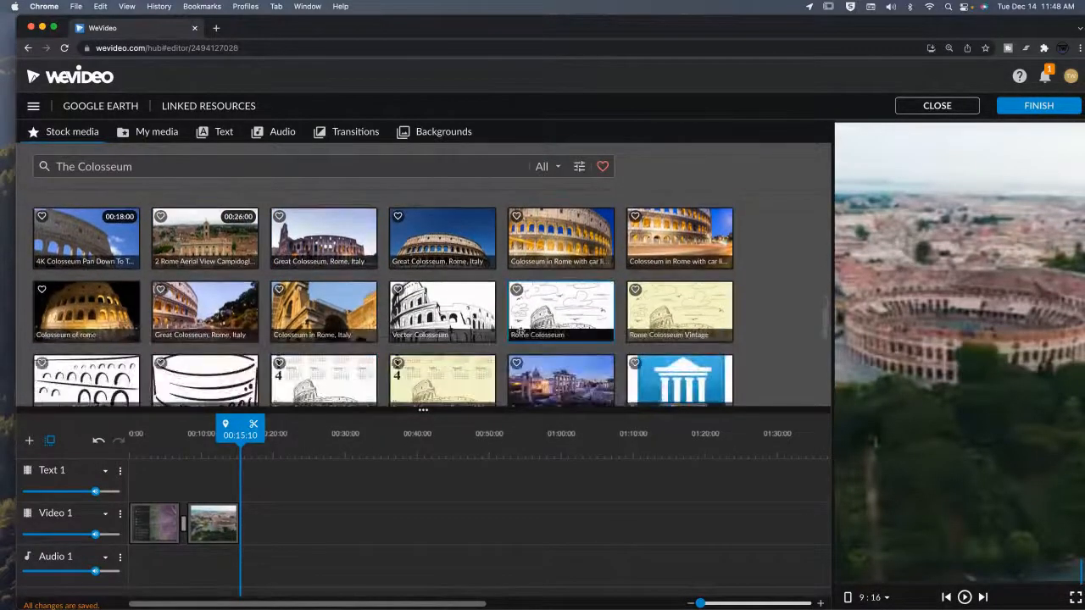
pyautogui.click(577, 315)
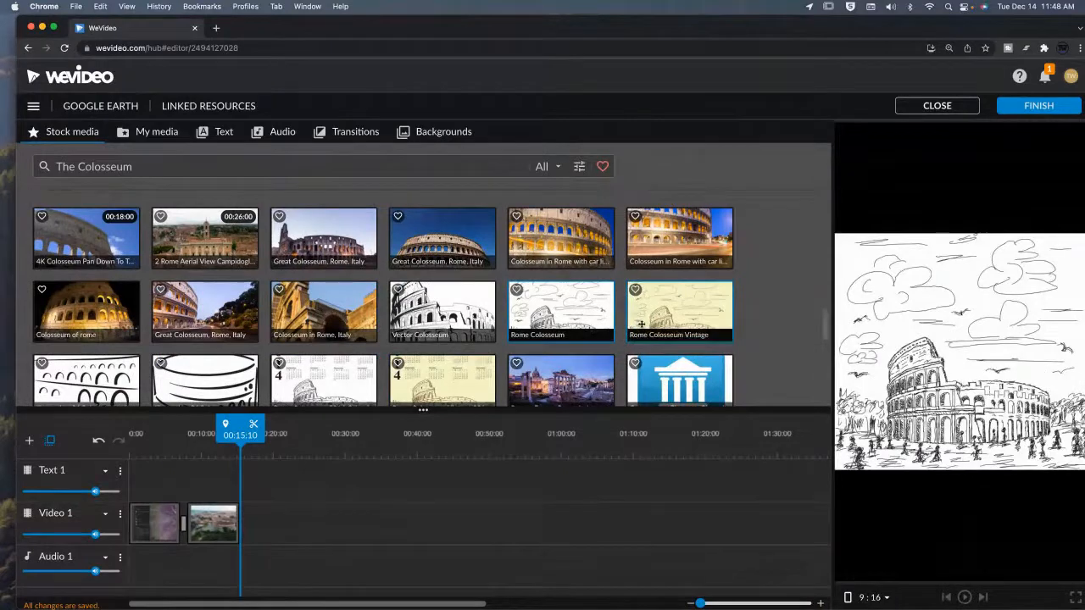
pyautogui.click(645, 304)
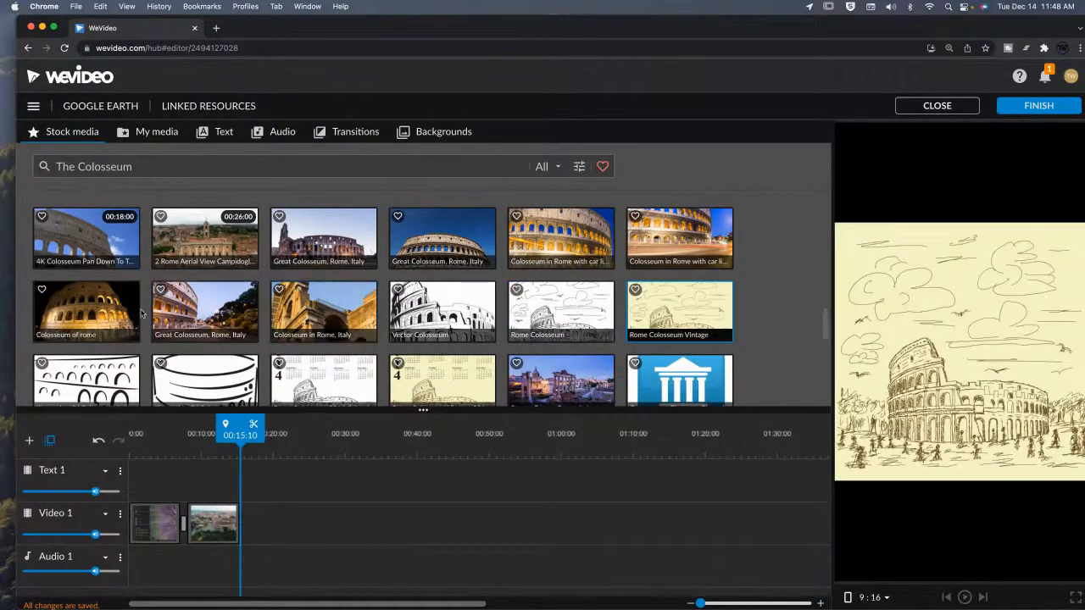
# Add the Colosseum of rome clip after the aerial clip on the video track.
pyautogui.click(93, 314)
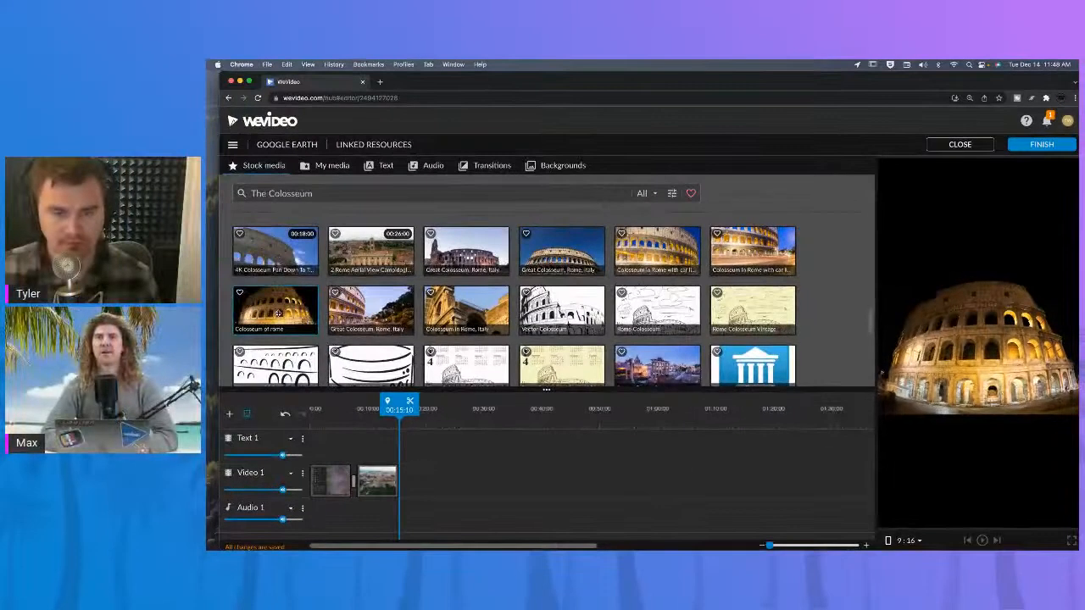
pyautogui.moveTo(87, 312); pyautogui.dragTo(240, 429)
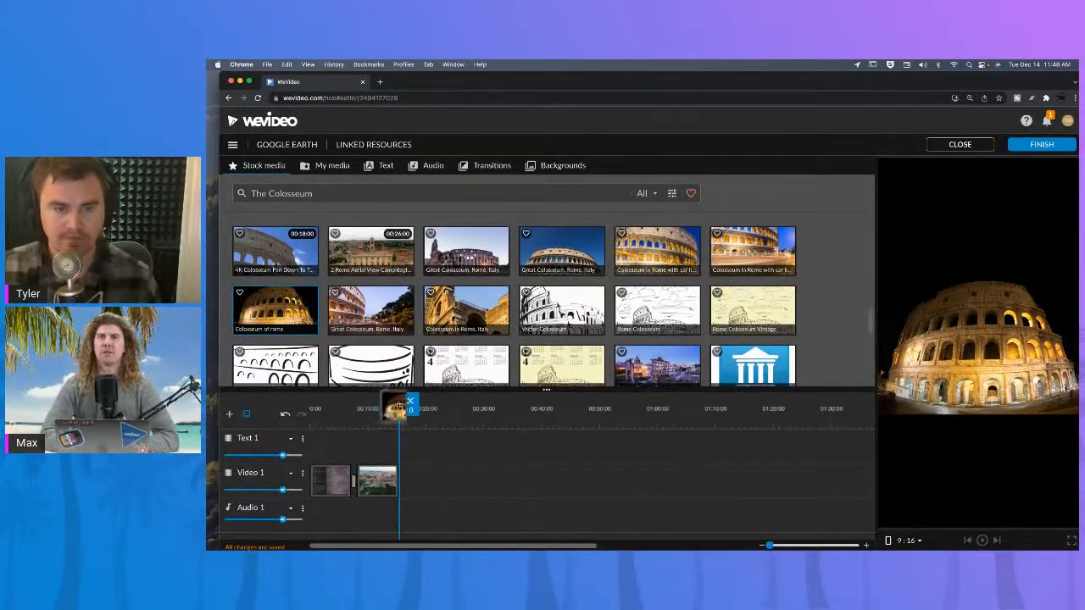
pyautogui.moveTo(398, 406); pyautogui.dragTo(413, 480)
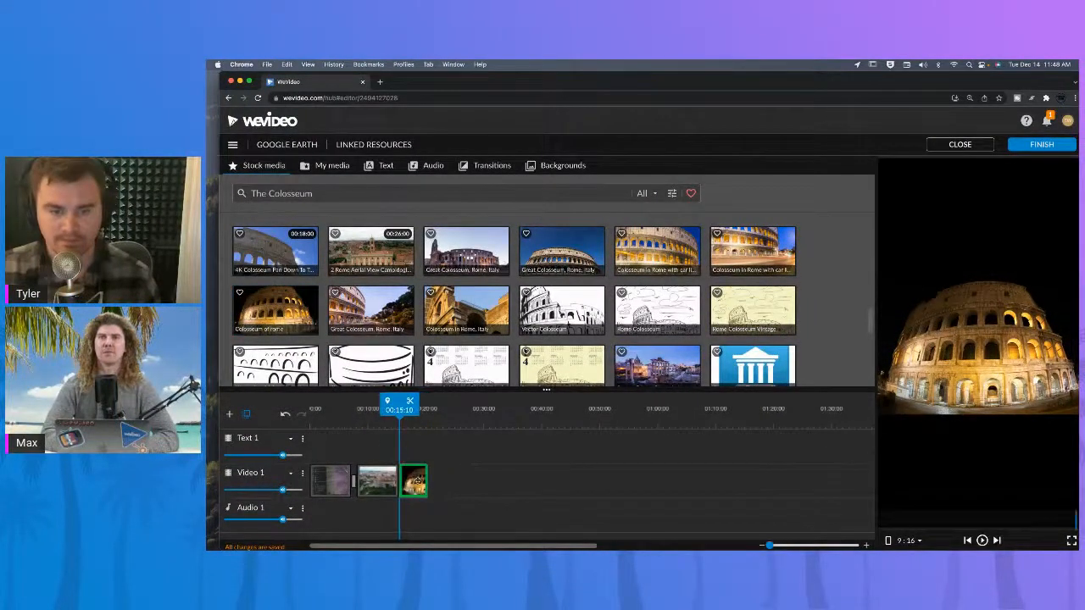
# Try to preview the project and return the playhead to the start of the timeline.
pyautogui.click(476, 481)
pyautogui.press('space')
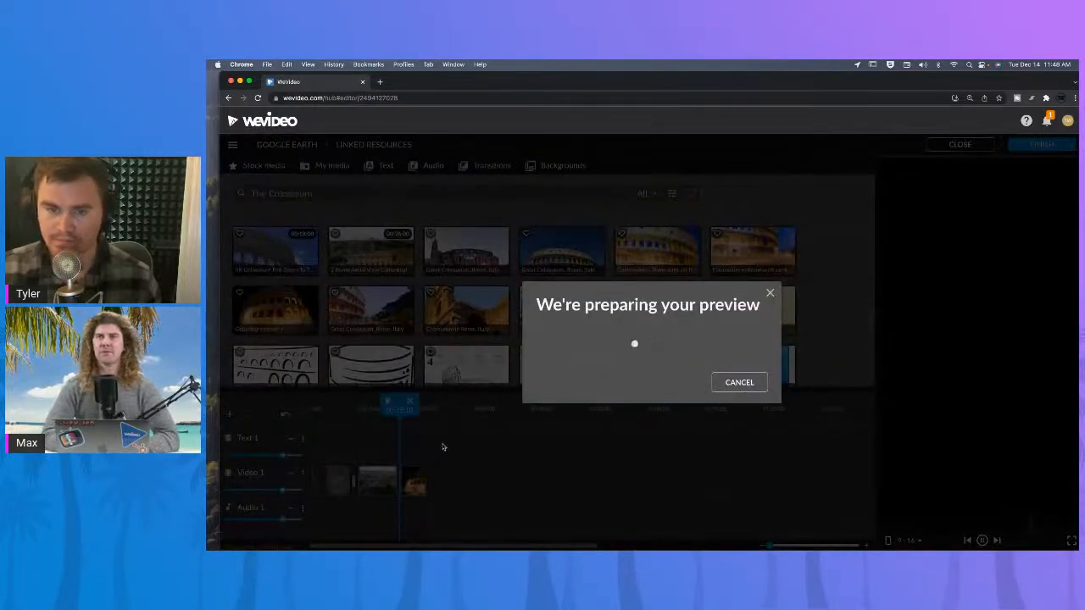
pyautogui.click(771, 293)
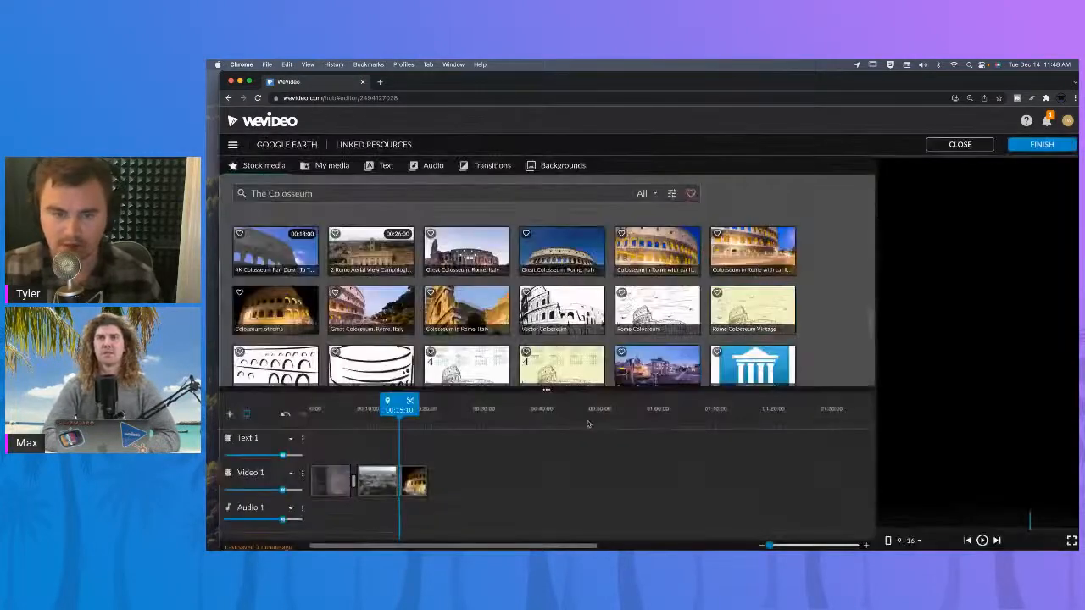
pyautogui.click(326, 412)
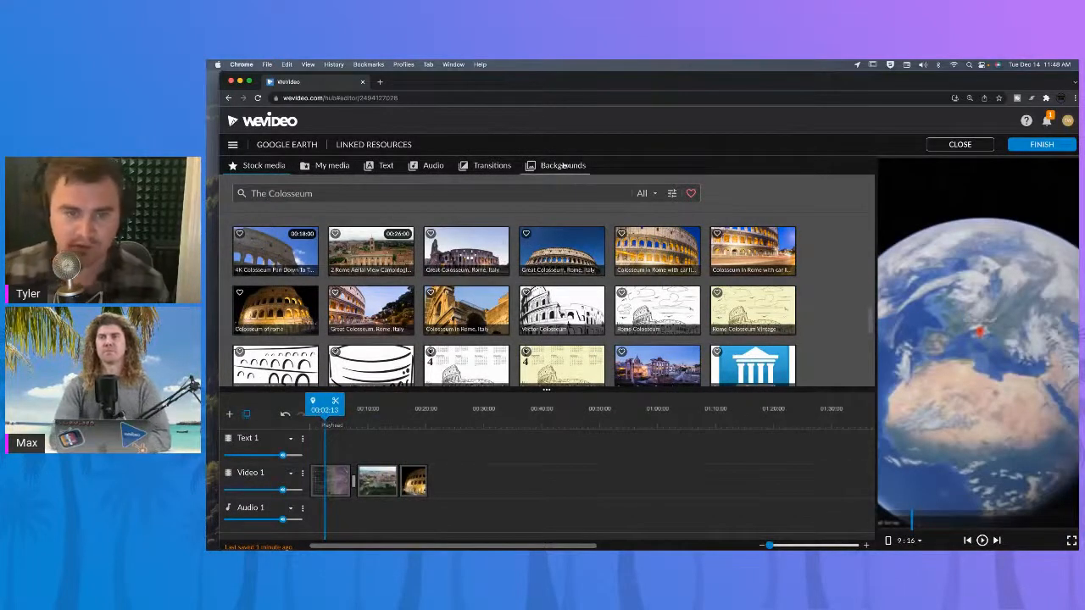
# Add a free static Basic text title at the start of the text track.
pyautogui.click(386, 166)
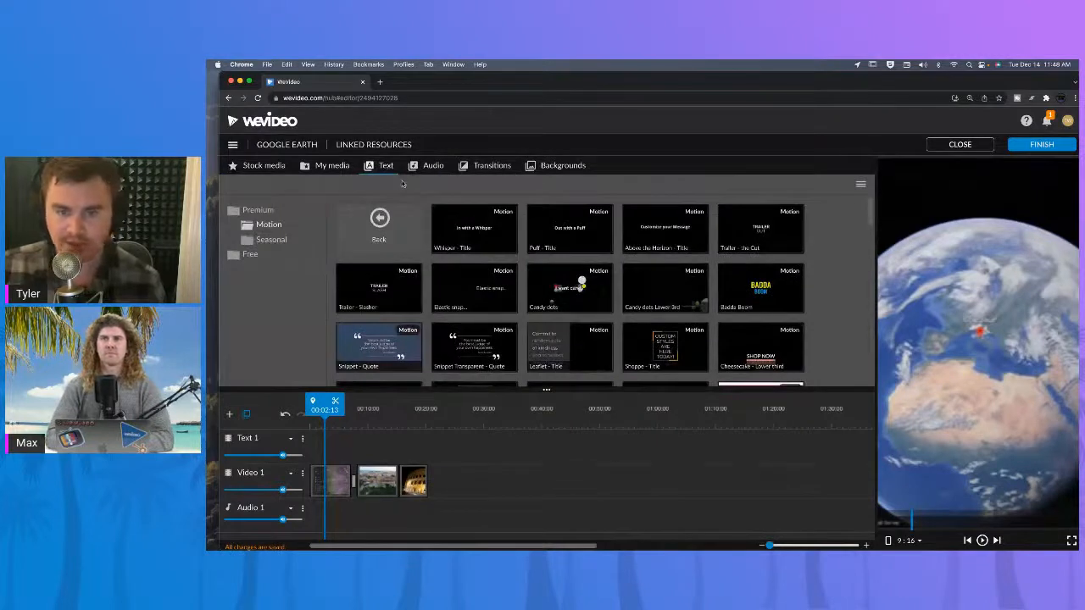
pyautogui.click(250, 254)
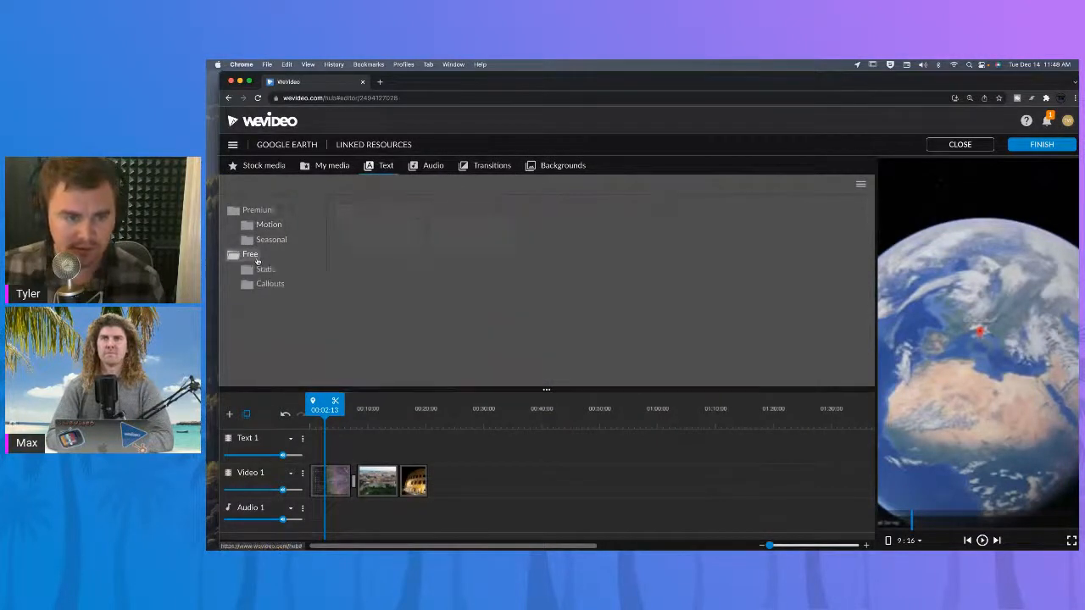
pyautogui.click(270, 271)
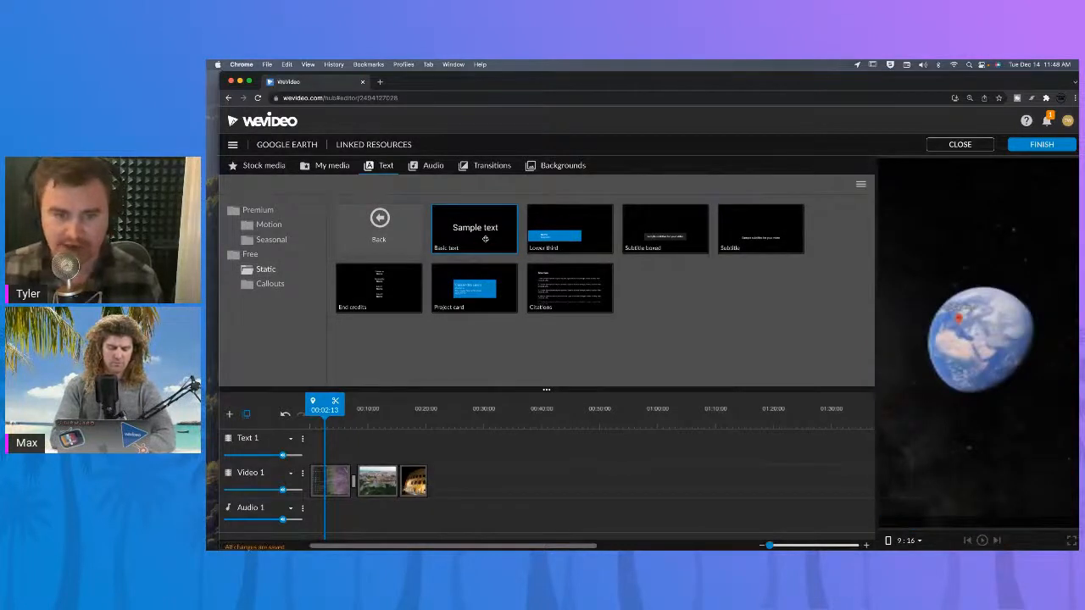
pyautogui.moveTo(484, 239); pyautogui.dragTo(330, 444)
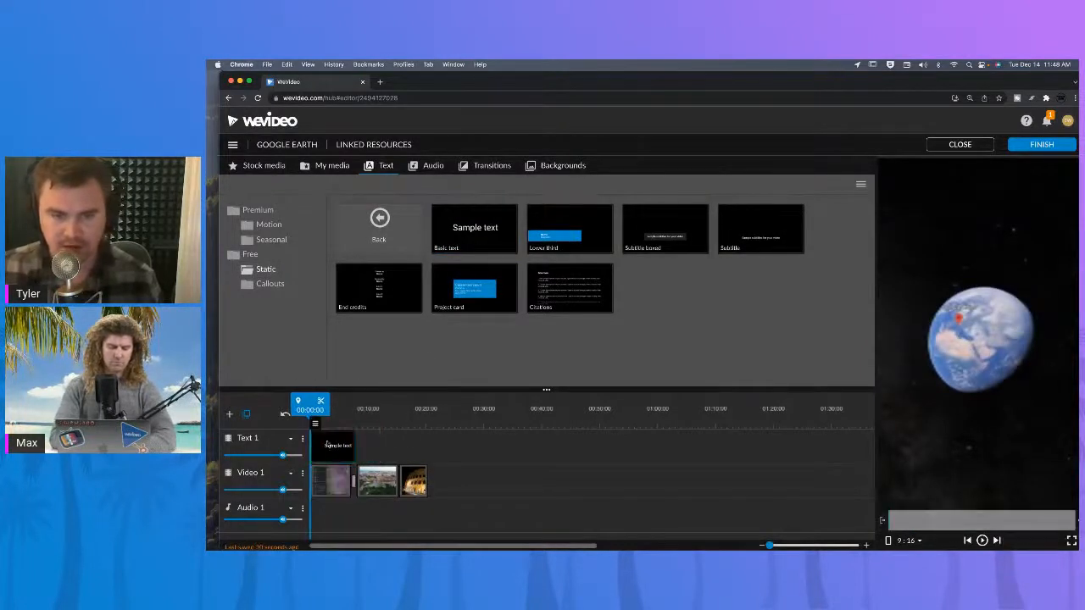
# Open the title clip for editing and move the text down to position y 1101.
pyautogui.click(337, 416)
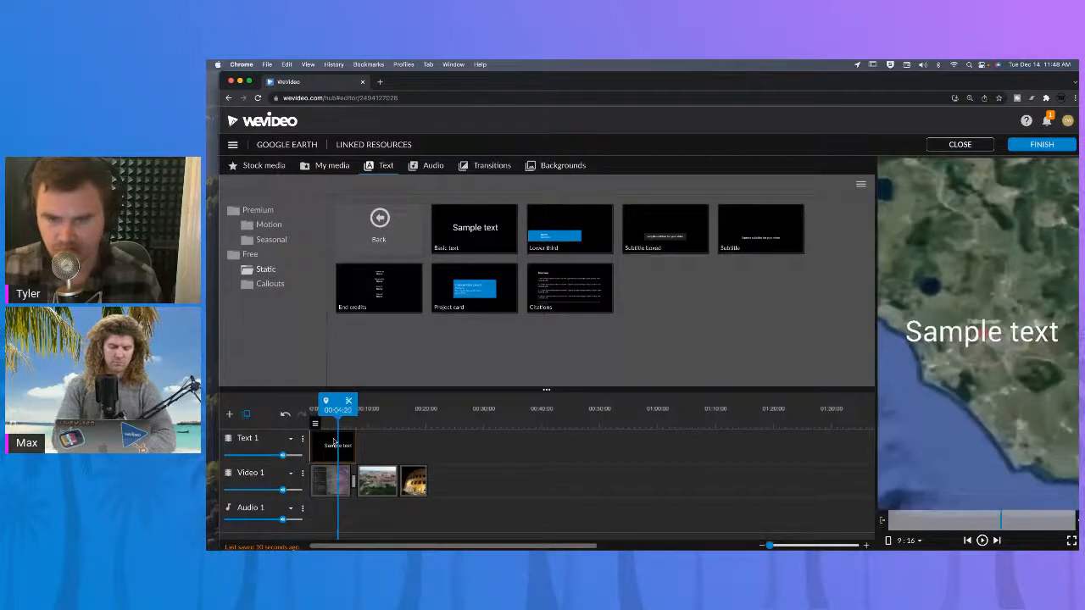
pyautogui.doubleClick(334, 441)
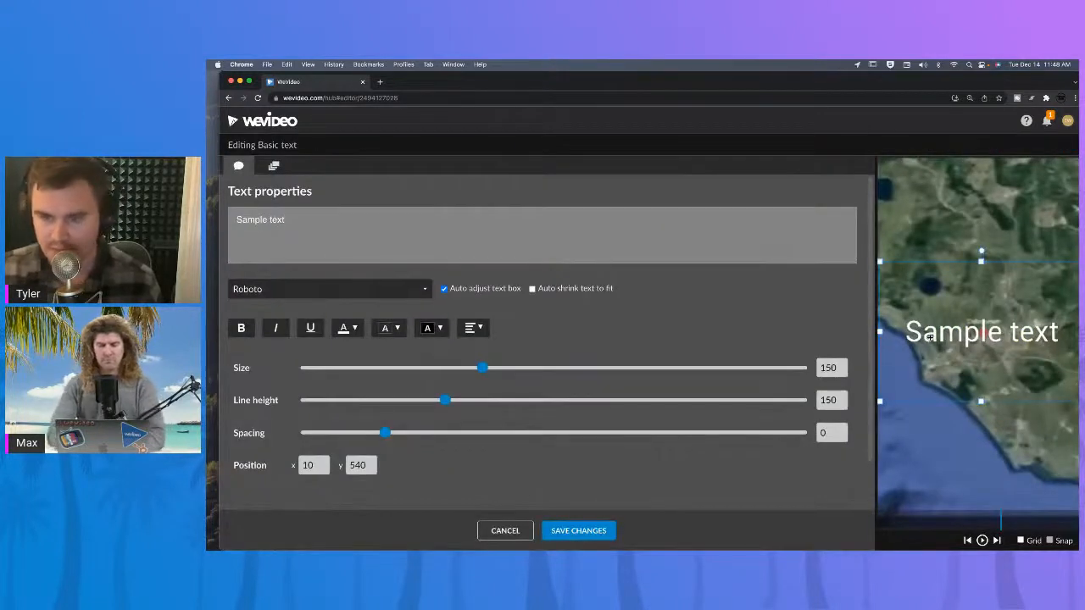
pyautogui.moveTo(933, 336); pyautogui.dragTo(935, 444)
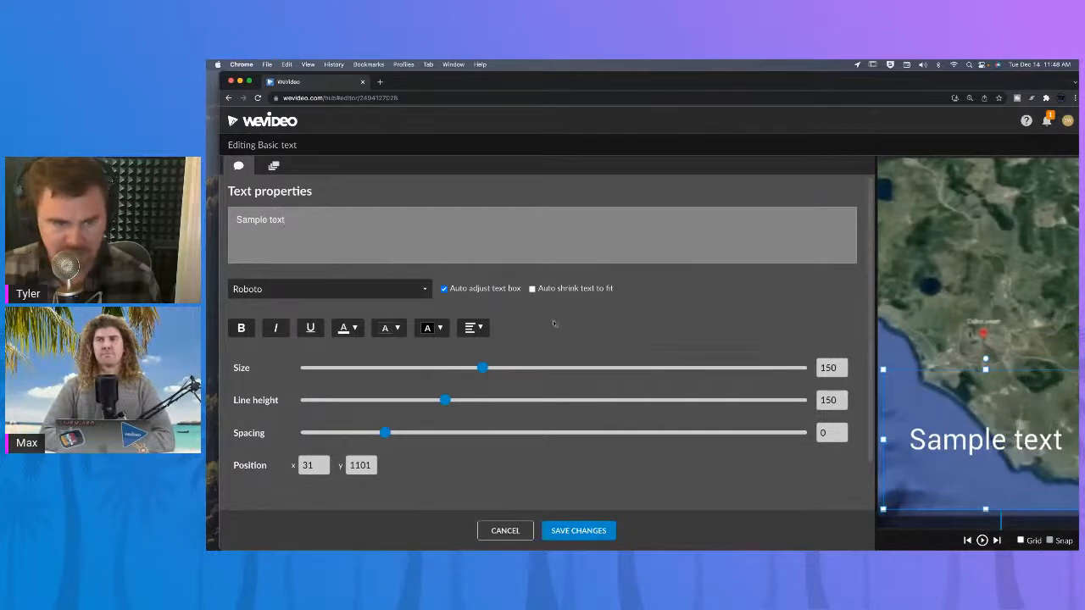
# Style the title with a red background, size 102 and the Montserrat Black font.
pyautogui.click(398, 330)
pyautogui.click(398, 326)
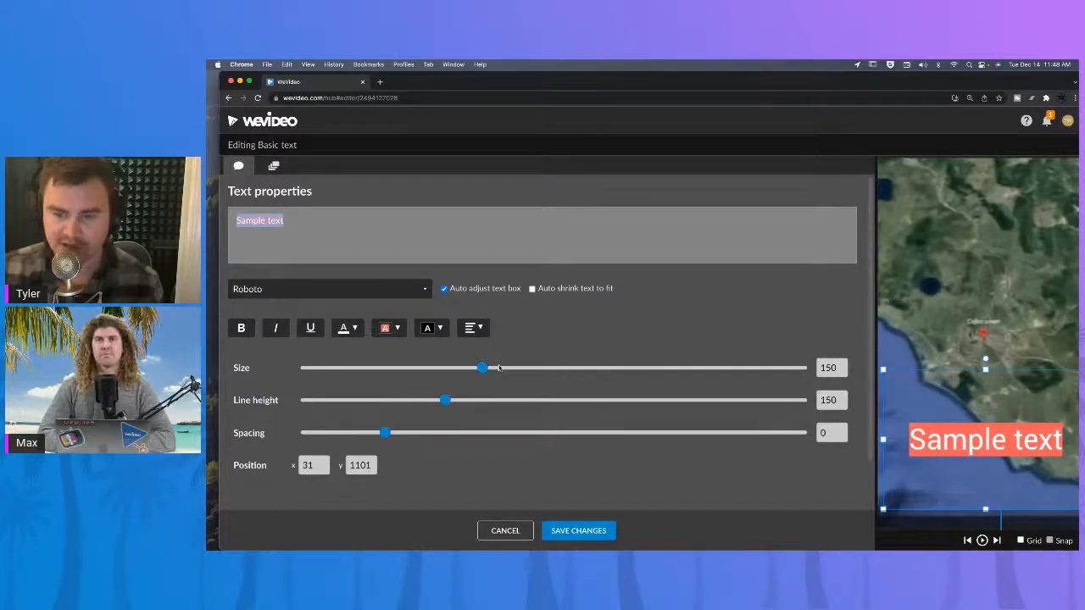
pyautogui.moveTo(439, 373); pyautogui.dragTo(433, 371)
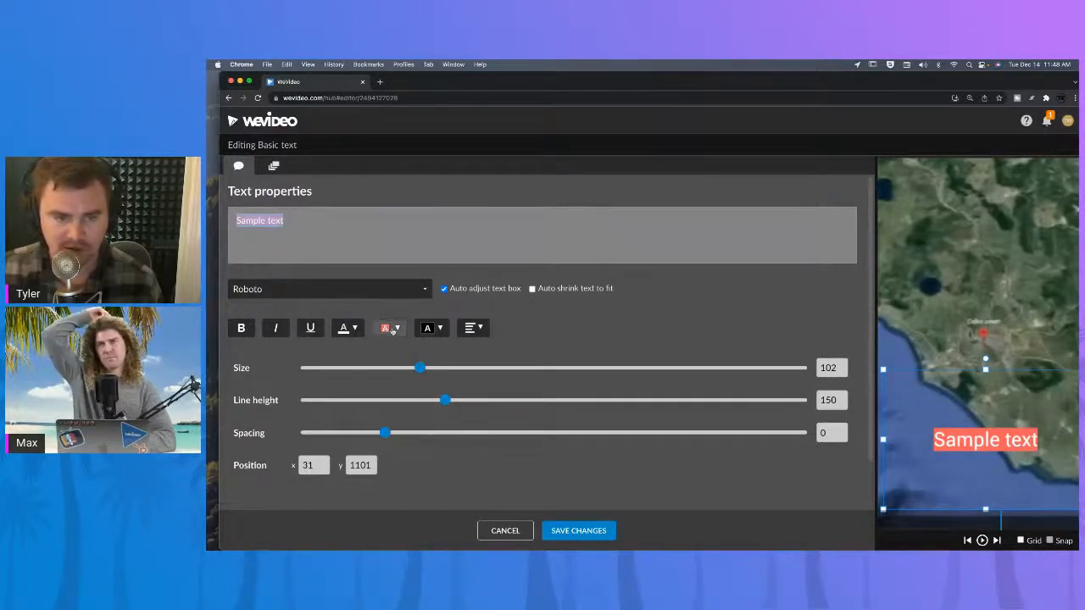
pyautogui.click(367, 295)
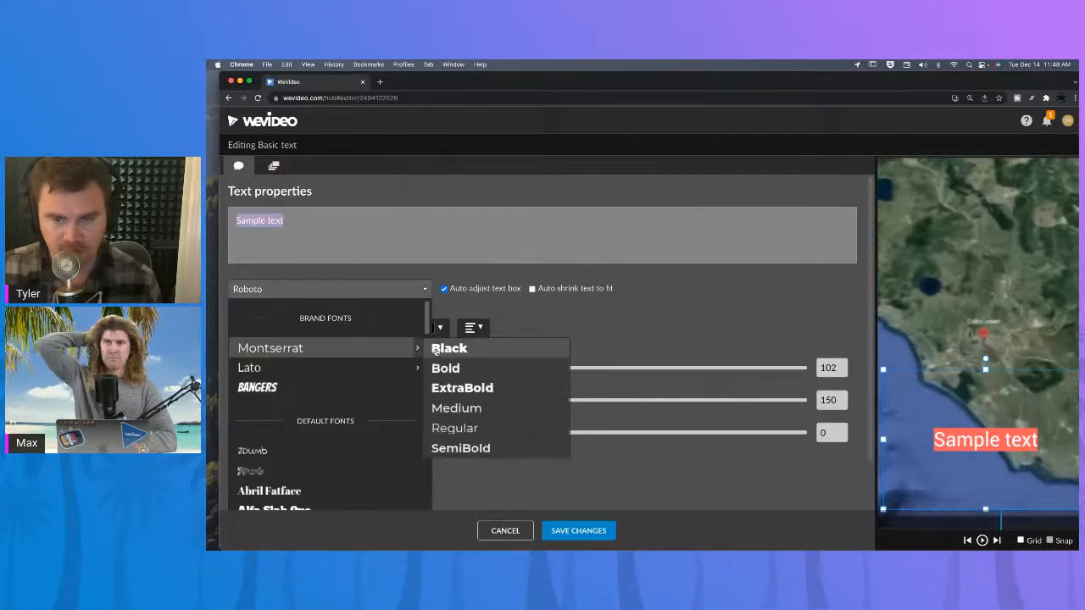
pyautogui.click(449, 348)
# Replace the sample text with Colosseum and save the title changes.
pyautogui.click(295, 229)
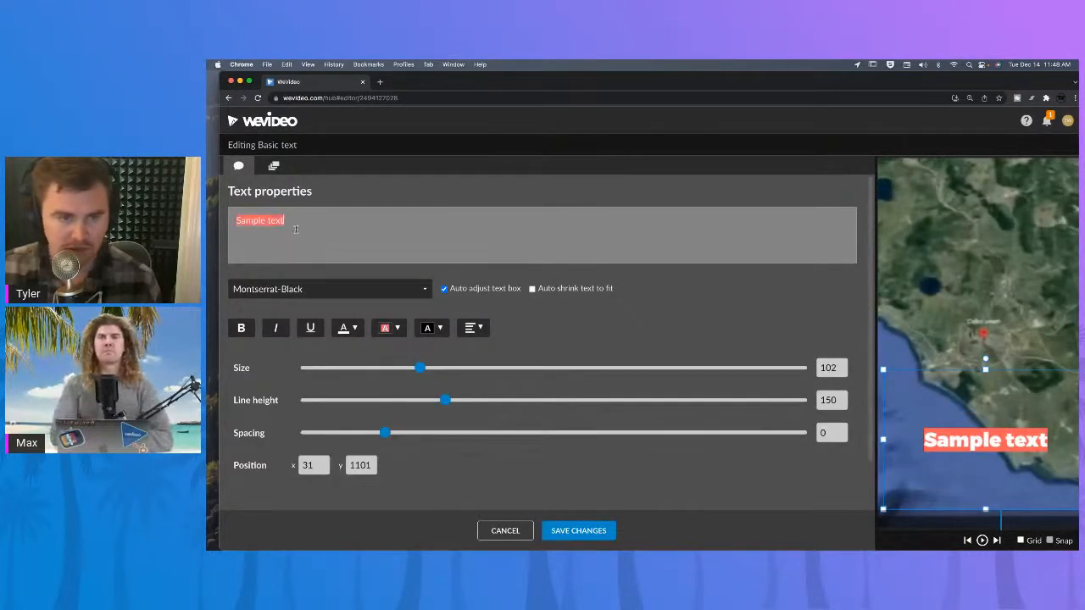
pyautogui.press('super+a')
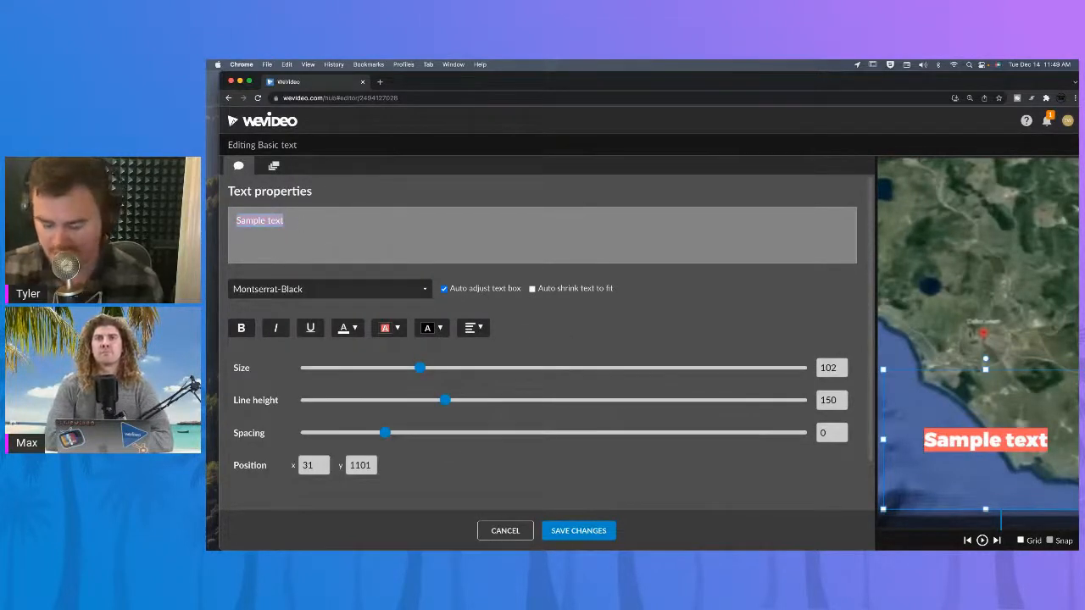
pyautogui.press('BackSpace')
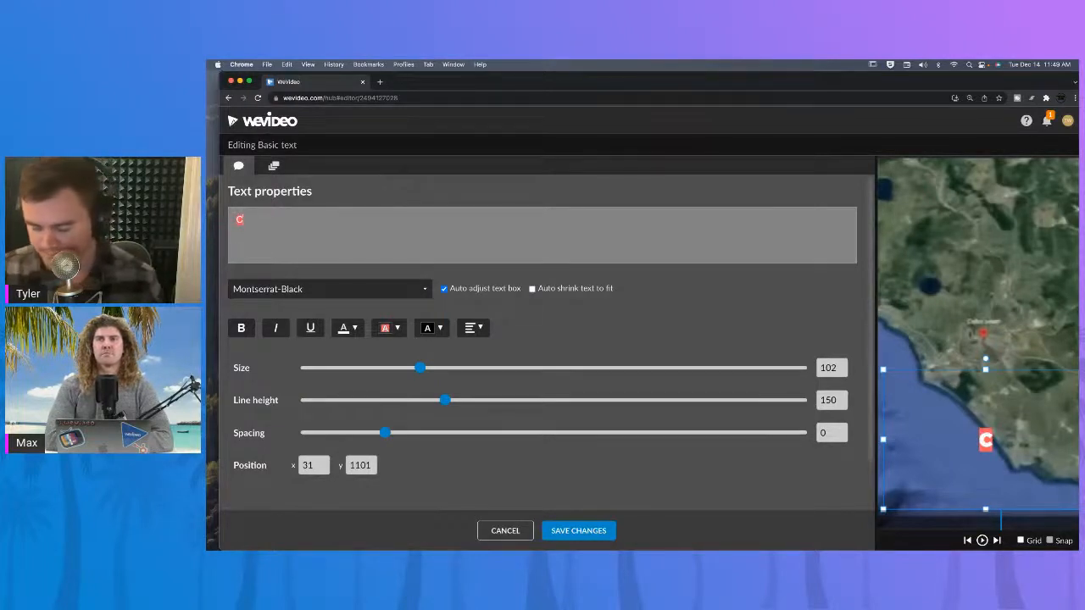
pyautogui.write('Col')
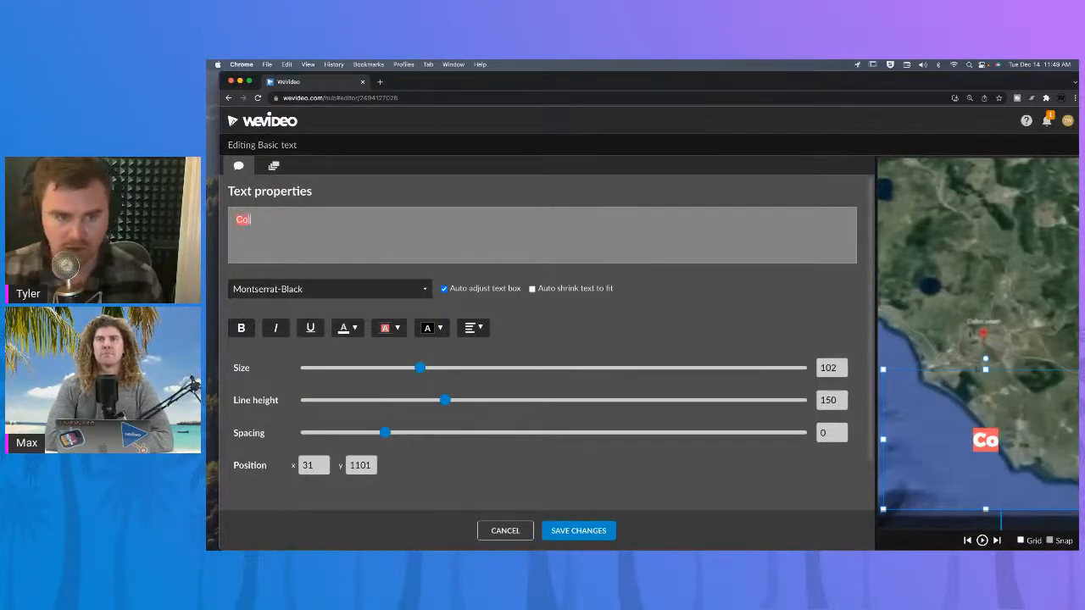
pyautogui.write('os')
pyautogui.write('so')
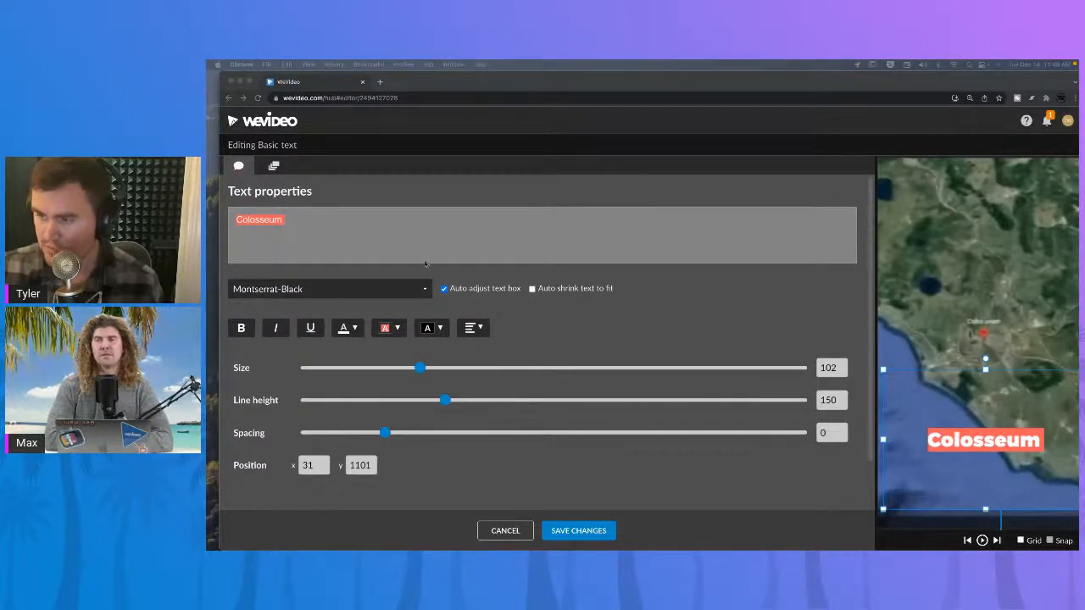
pyautogui.click(591, 529)
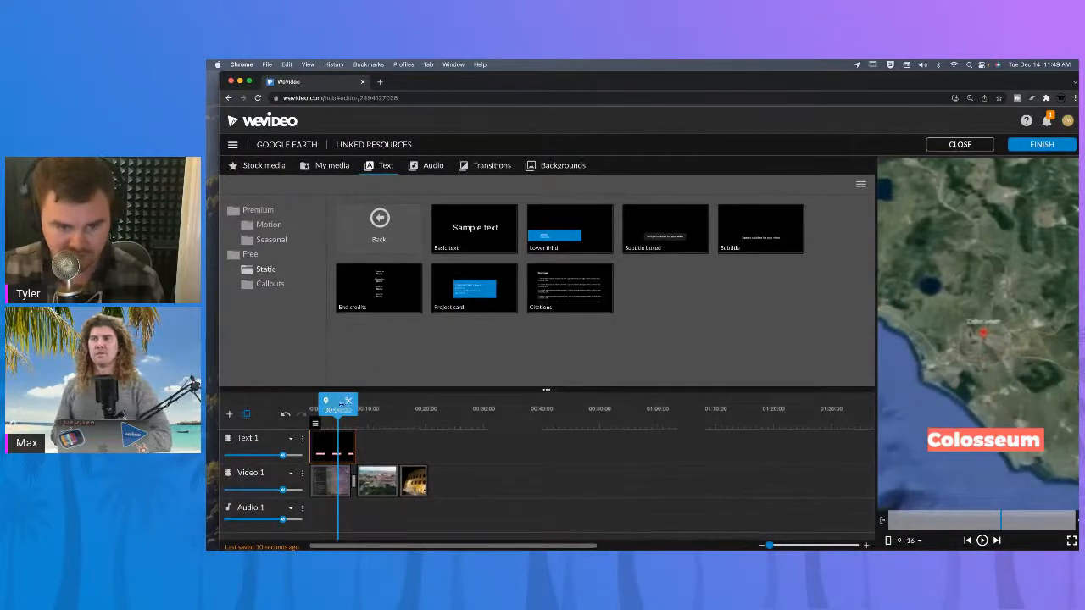
# Extend the title clip to about 00:20:10 and split it into three segments along the video clips.
pyautogui.moveTo(338, 408); pyautogui.dragTo(309, 409)
pyautogui.press('space')
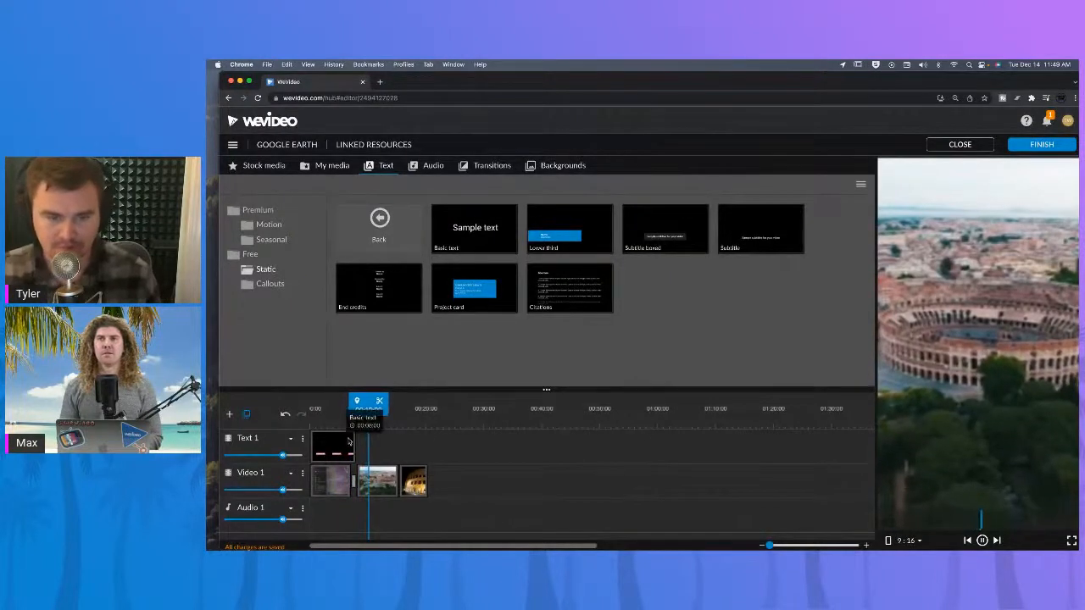
pyautogui.moveTo(355, 441); pyautogui.dragTo(428, 442)
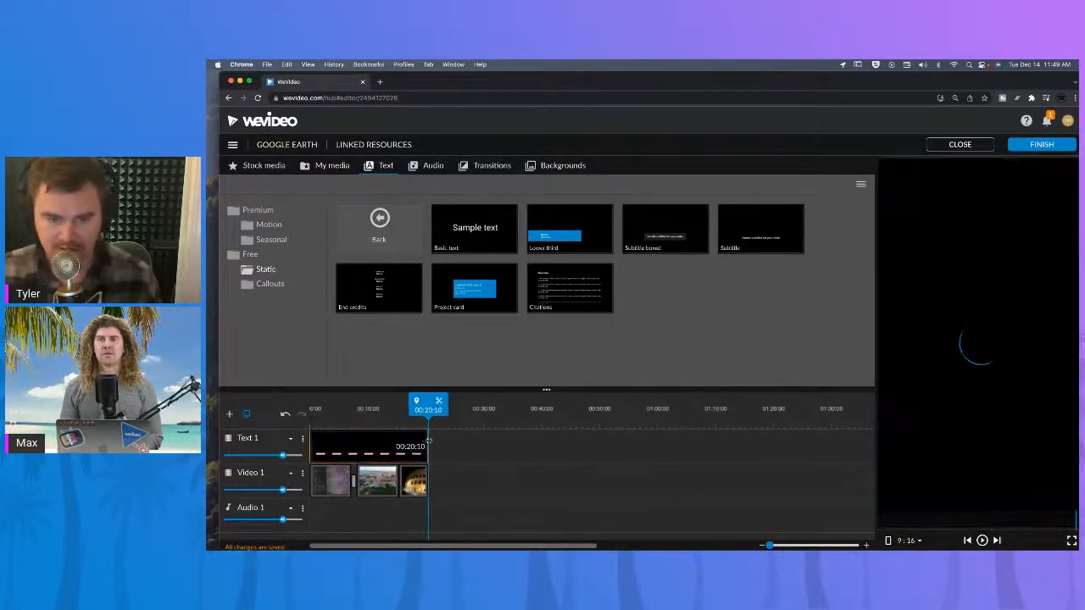
pyautogui.click(398, 411)
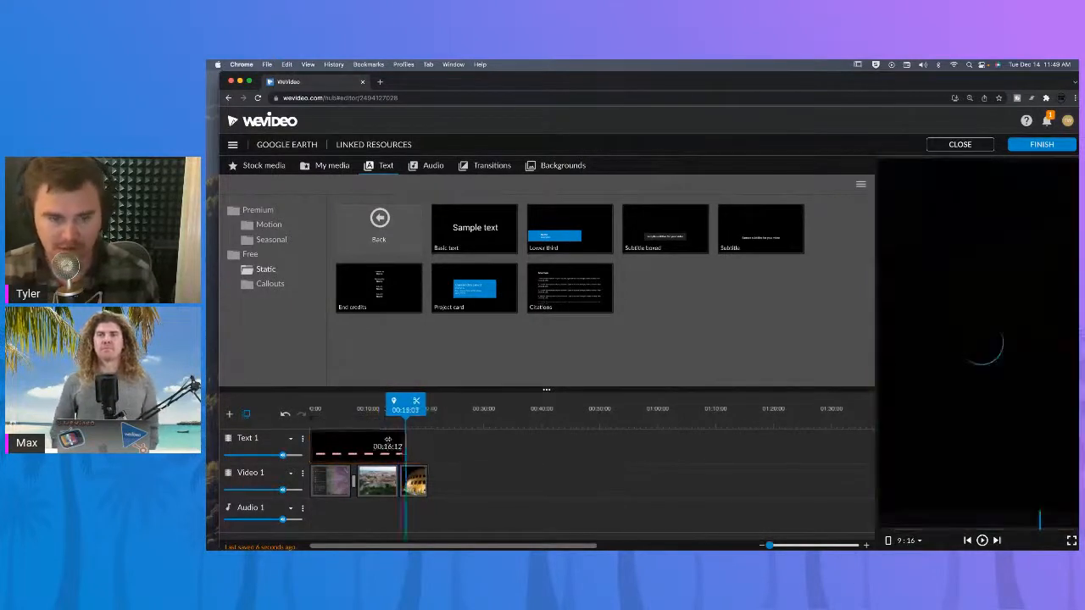
pyautogui.moveTo(427, 442)
pyautogui.mouseDown()
pyautogui.moveTo(345, 442)
pyautogui.moveTo(425, 442)
pyautogui.mouseUp()
pyautogui.click(372, 446)
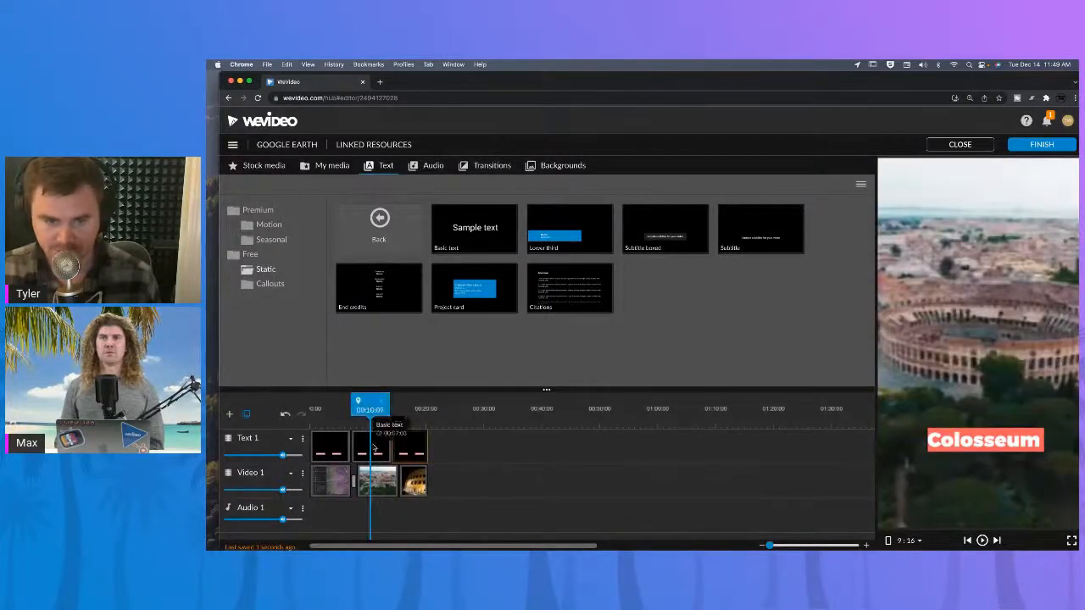
# Change the middle title segment's text to Test and save.
pyautogui.doubleClick(375, 448)
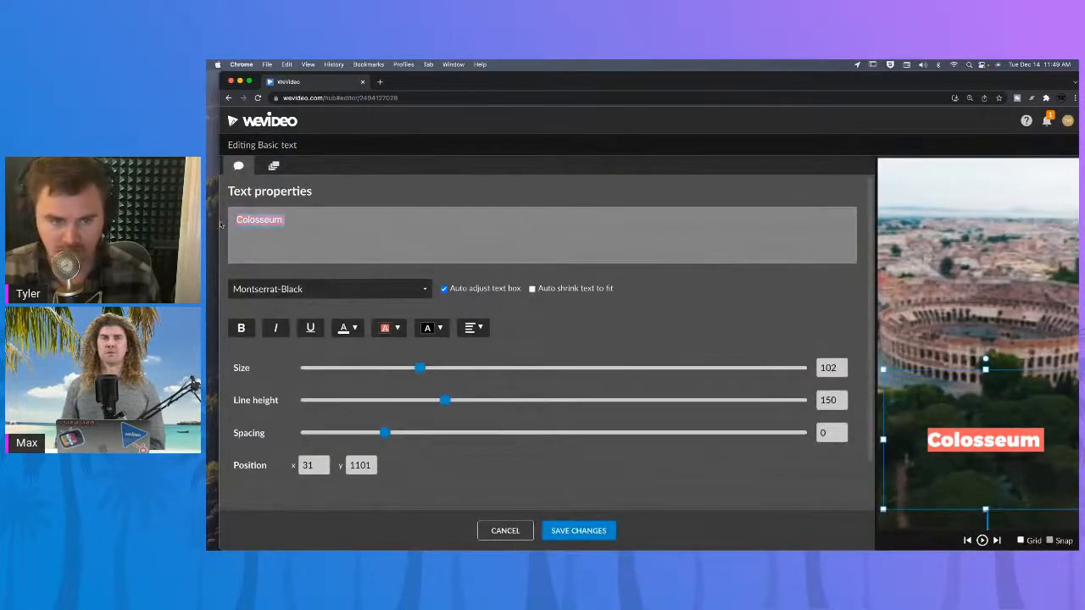
pyautogui.write('Test')
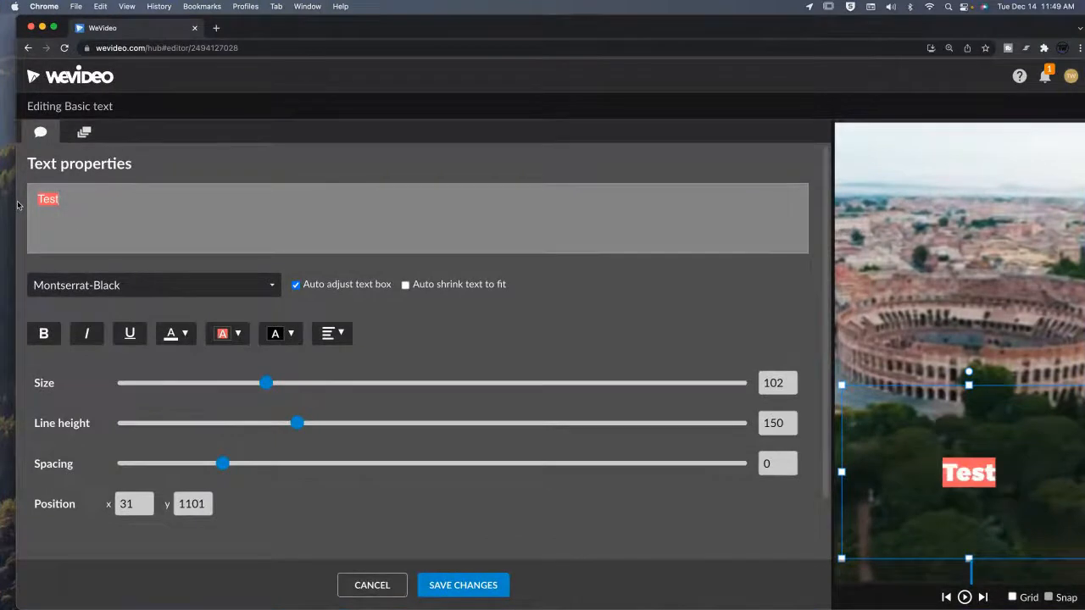
pyautogui.click(460, 584)
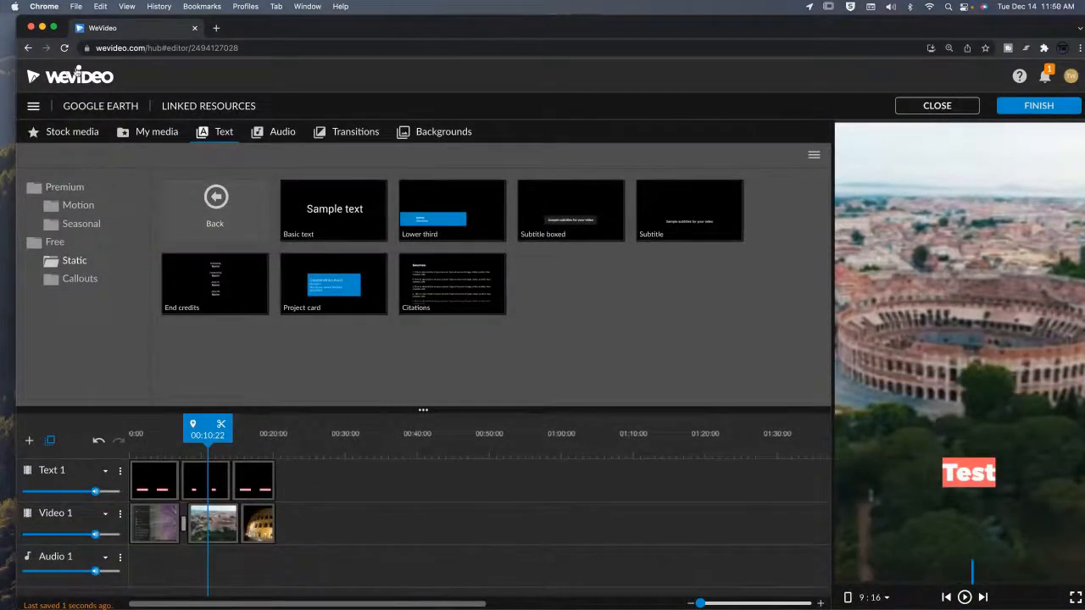
# Filter stock media to Audio and search for fun.
pyautogui.click(97, 136)
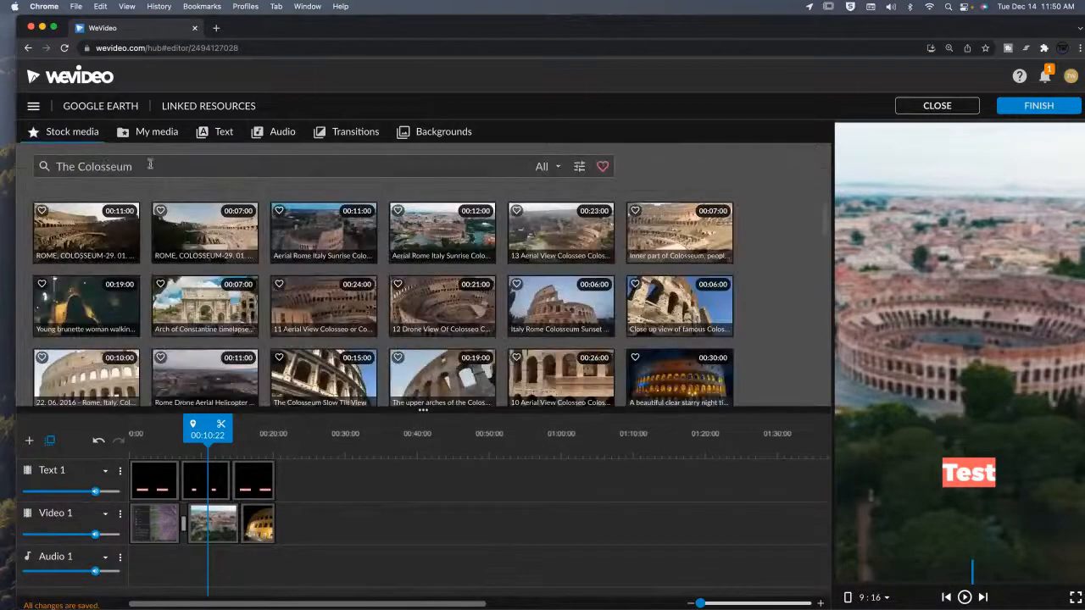
pyautogui.click(555, 167)
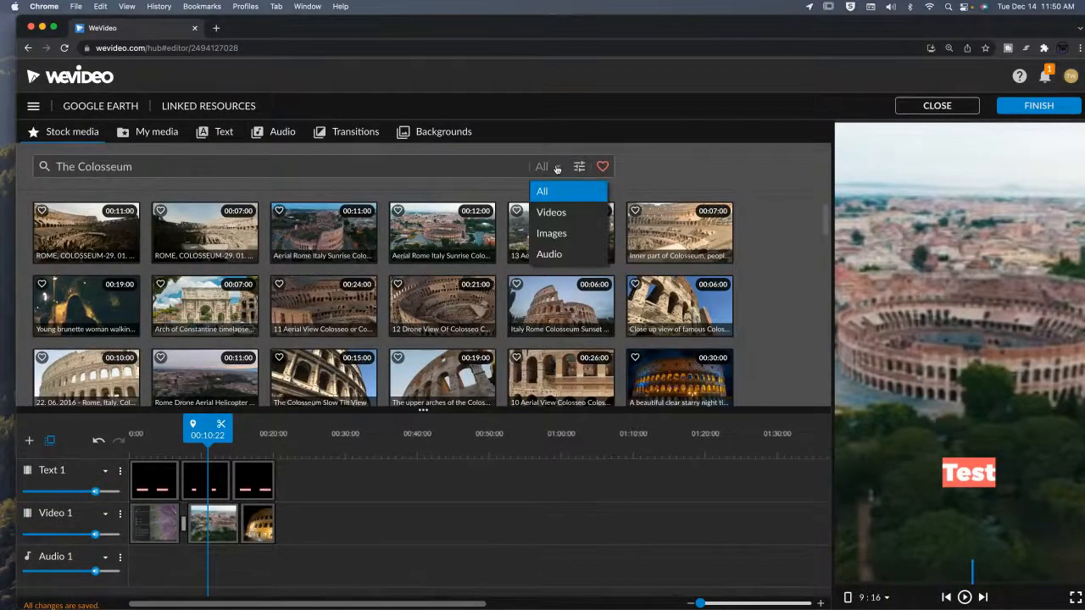
pyautogui.click(549, 254)
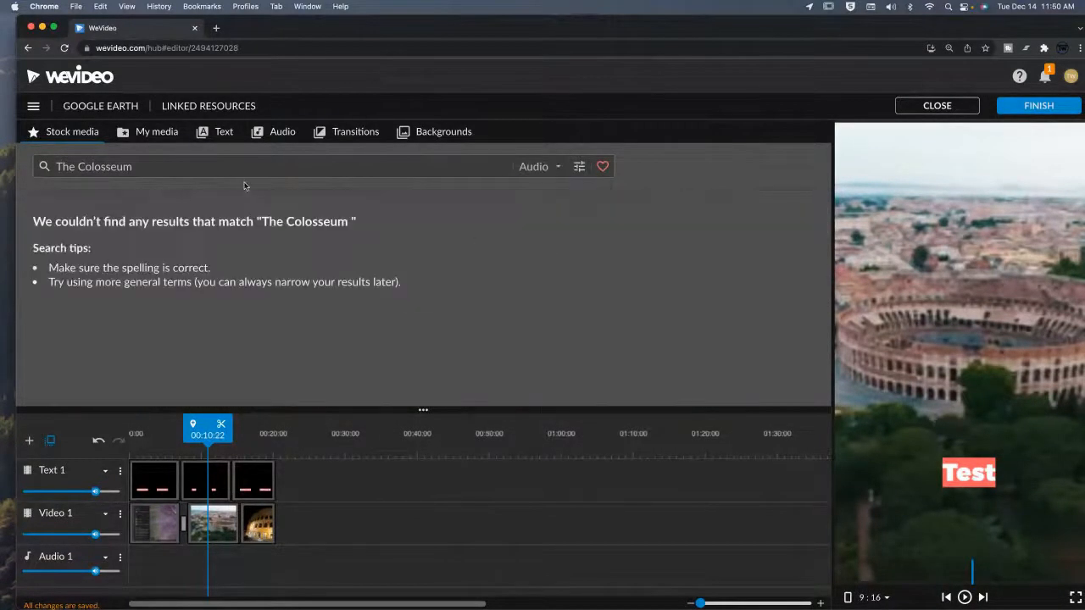
pyautogui.tripleClick(156, 167)
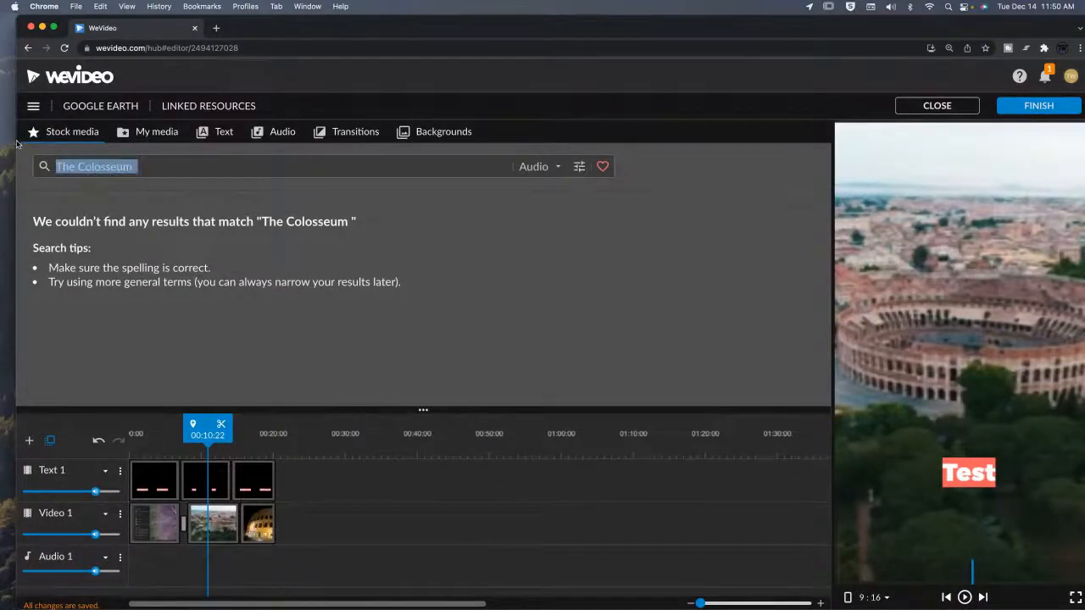
pyautogui.press('BackSpace')
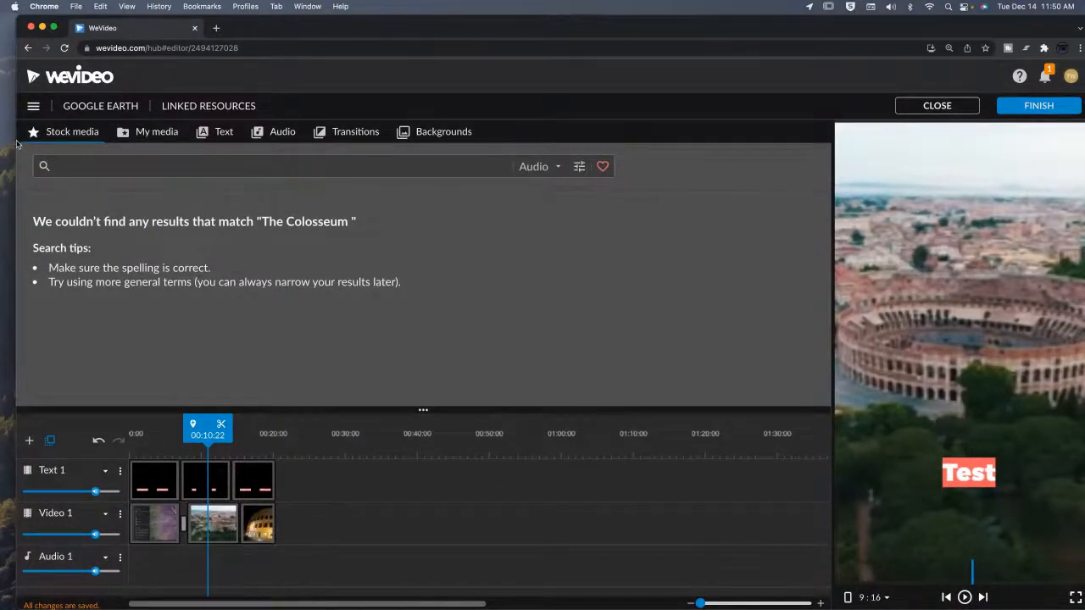
pyautogui.press('Return')
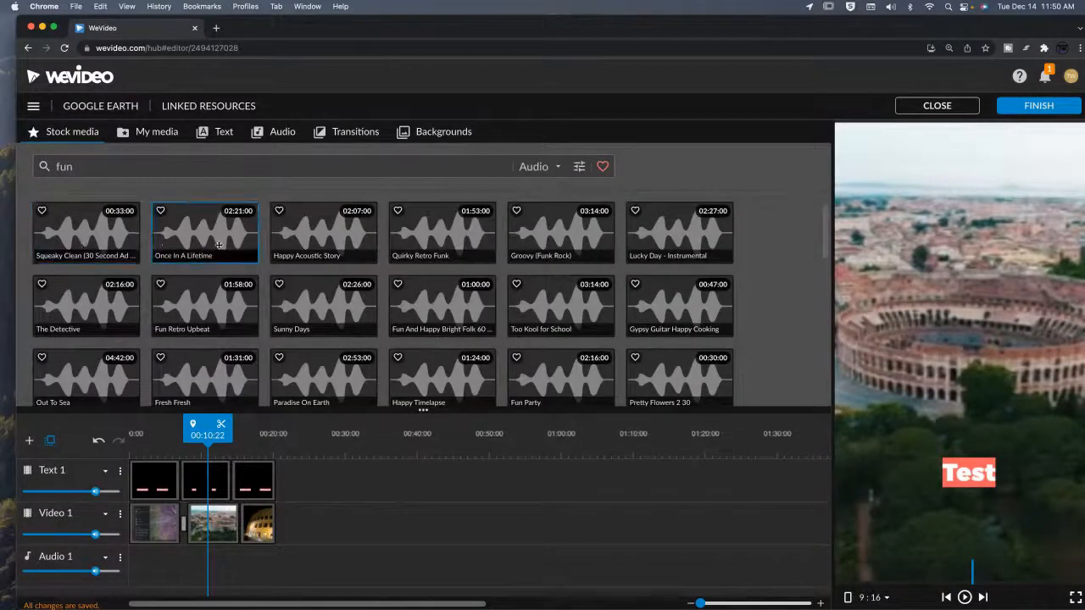
# Preview the Happy Acoustic Story and Sunny Days music tracks, then pause playback.
pyautogui.click(320, 236)
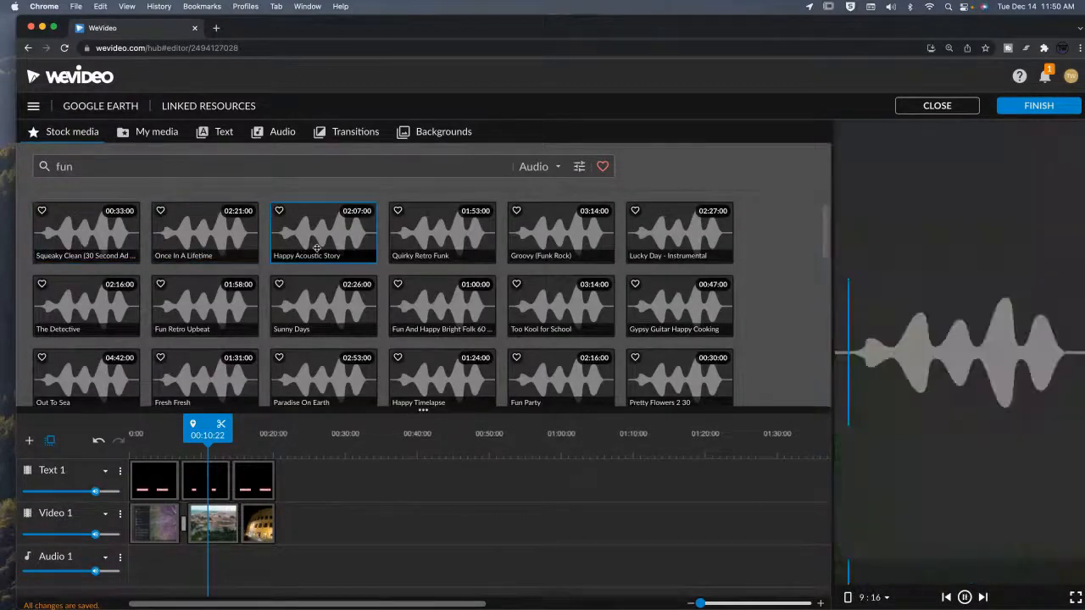
pyautogui.click(305, 307)
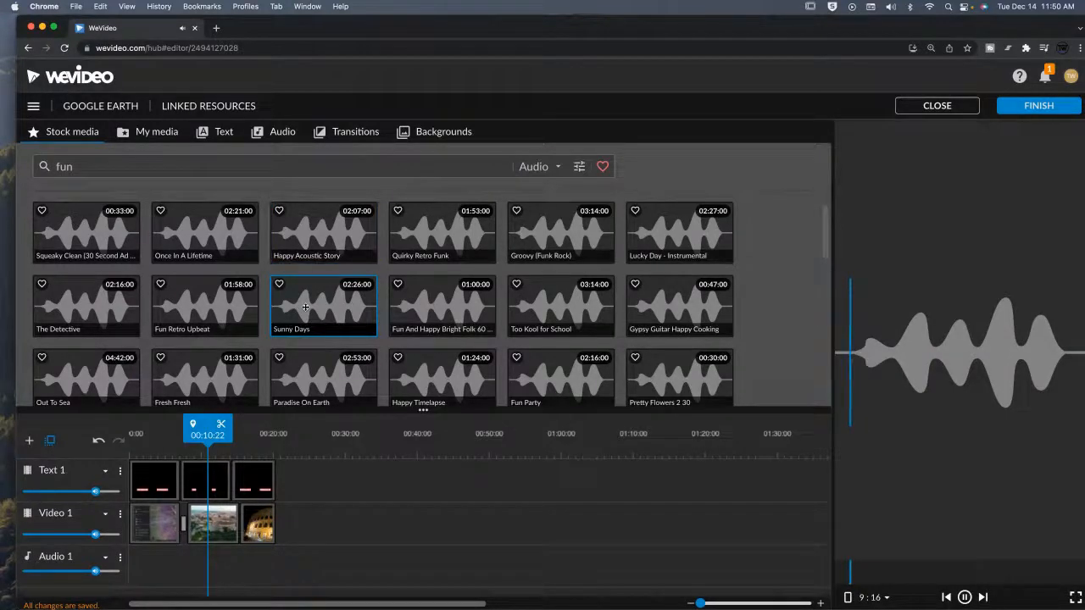
pyautogui.click(964, 598)
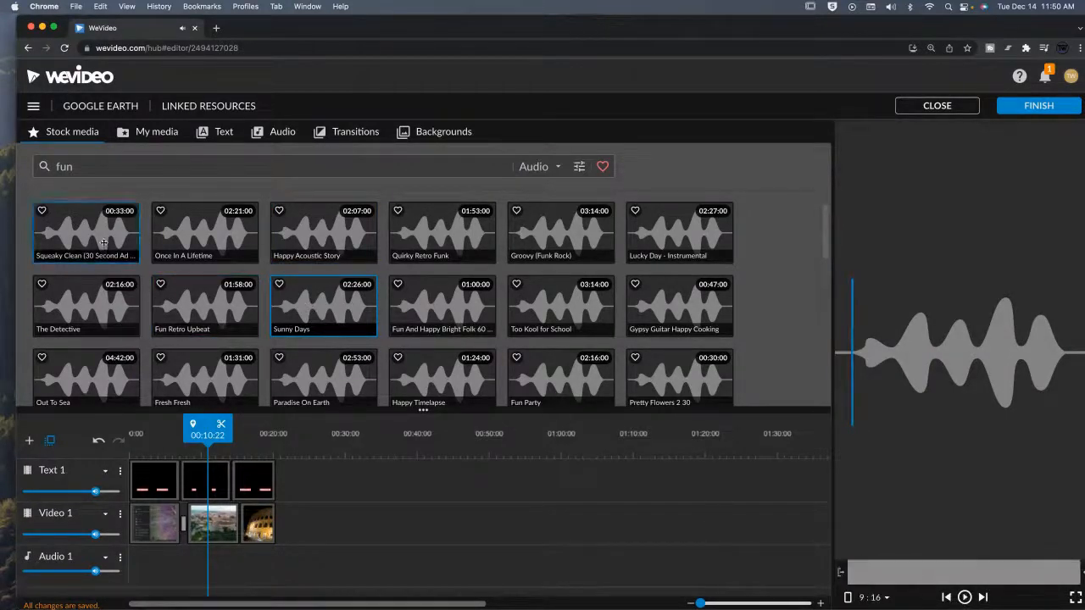
# Search the stock audio for Fight.
pyautogui.doubleClick(111, 163)
pyautogui.press('BackSpace')
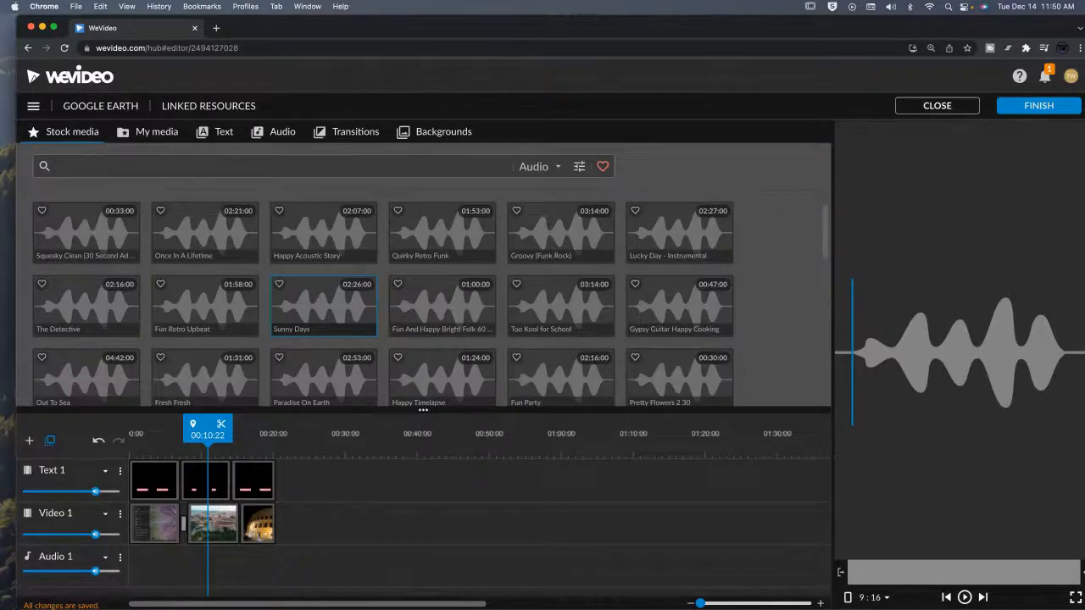
pyautogui.write('Fight')
pyautogui.press('Return')
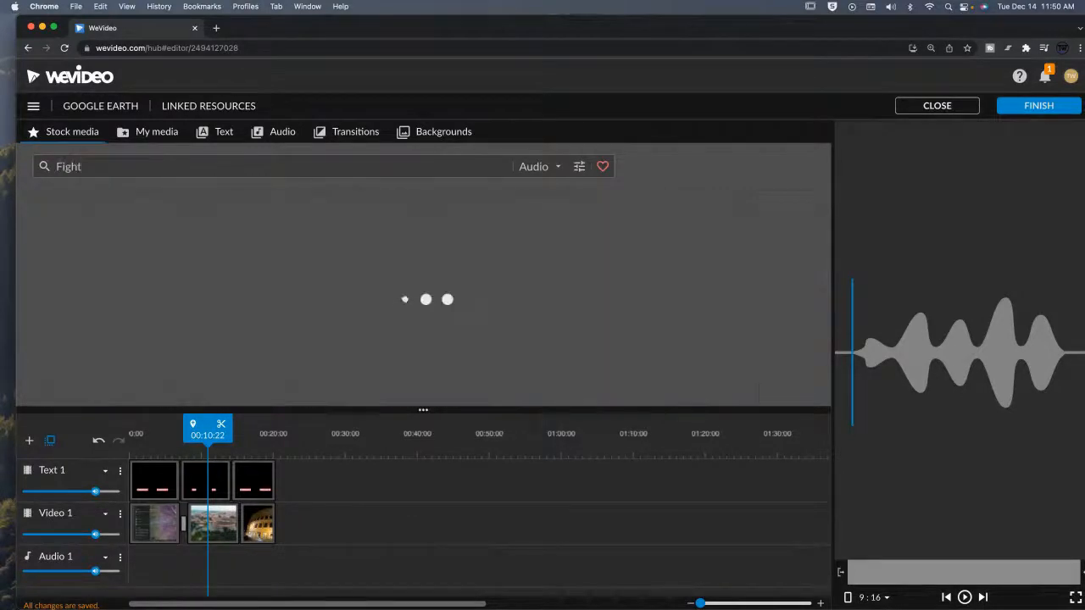
# Add the Scorching Action music track to the Audio 1 track at the start of the timeline.
pyautogui.click(106, 236)
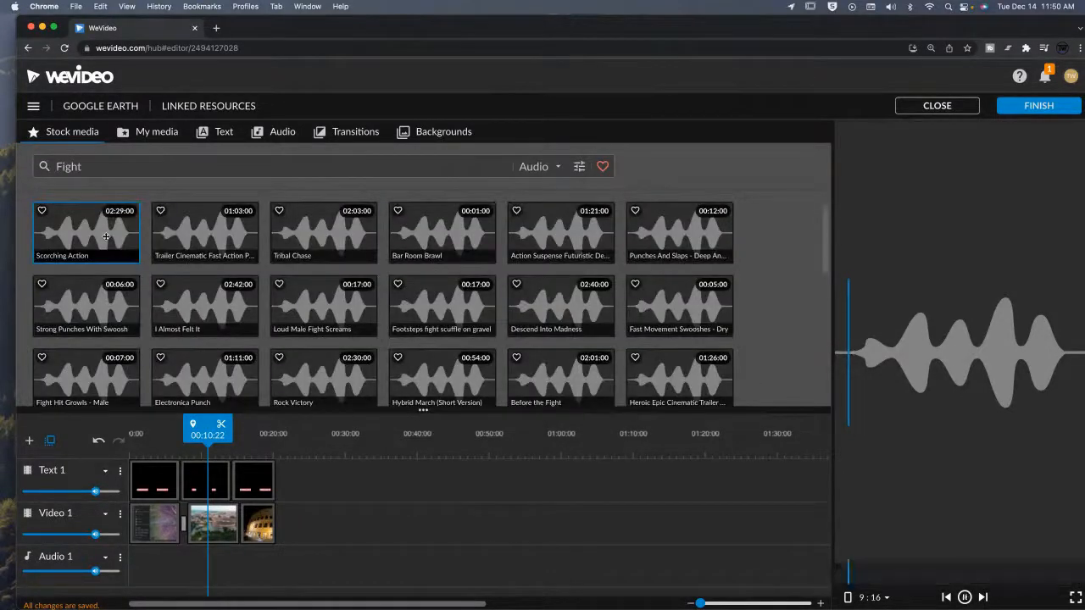
pyautogui.moveTo(105, 236); pyautogui.dragTo(165, 567)
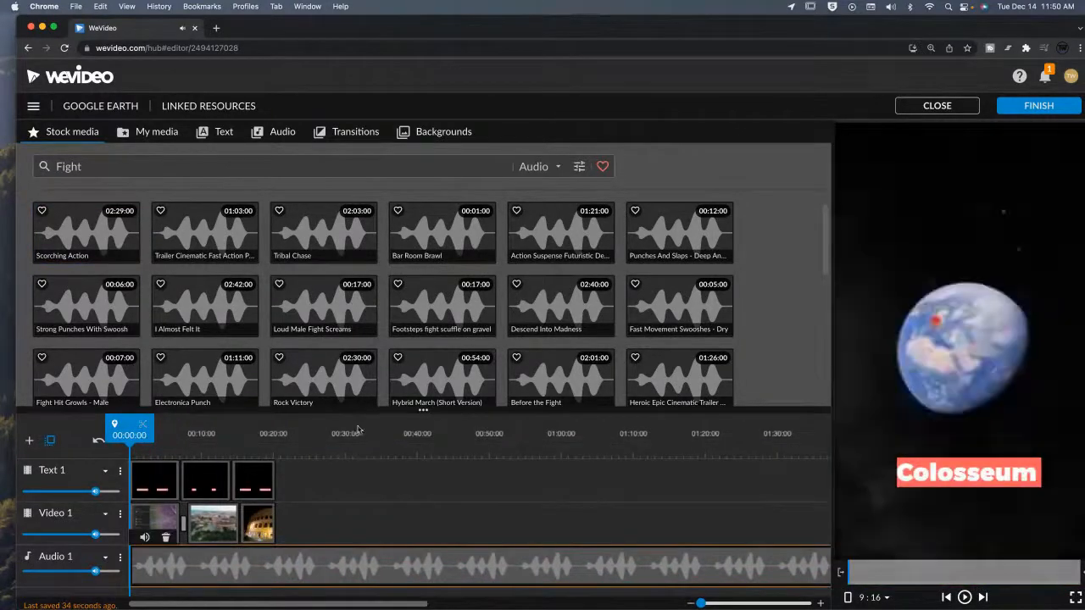
# Trim the end of the music clip to about 00:20:10 so it matches the video clips.
pyautogui.click(356, 433)
pyautogui.click(367, 425)
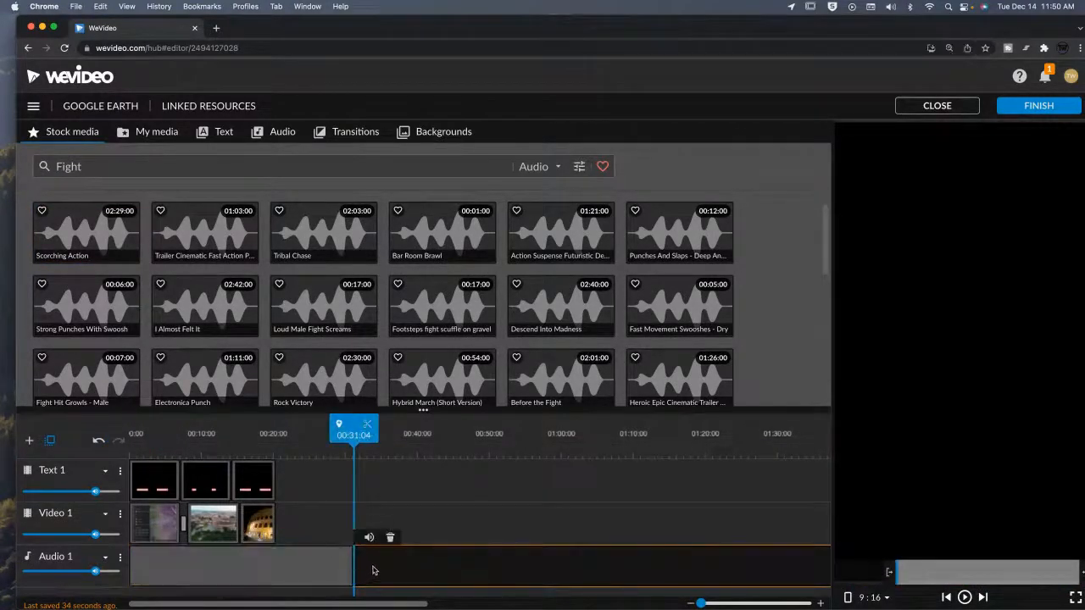
pyautogui.click(297, 574)
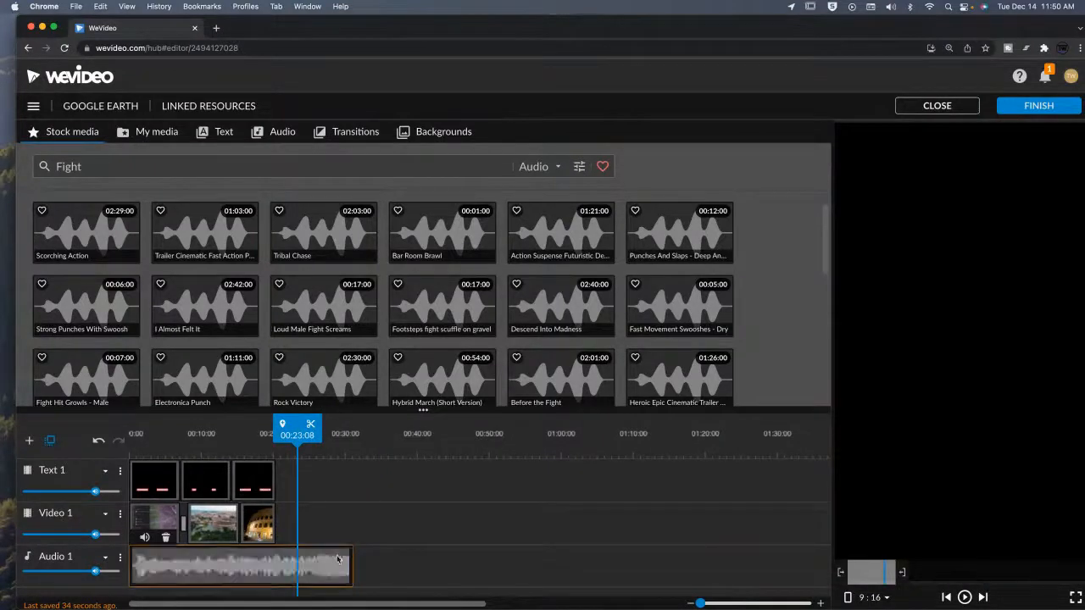
pyautogui.moveTo(358, 557); pyautogui.dragTo(271, 546)
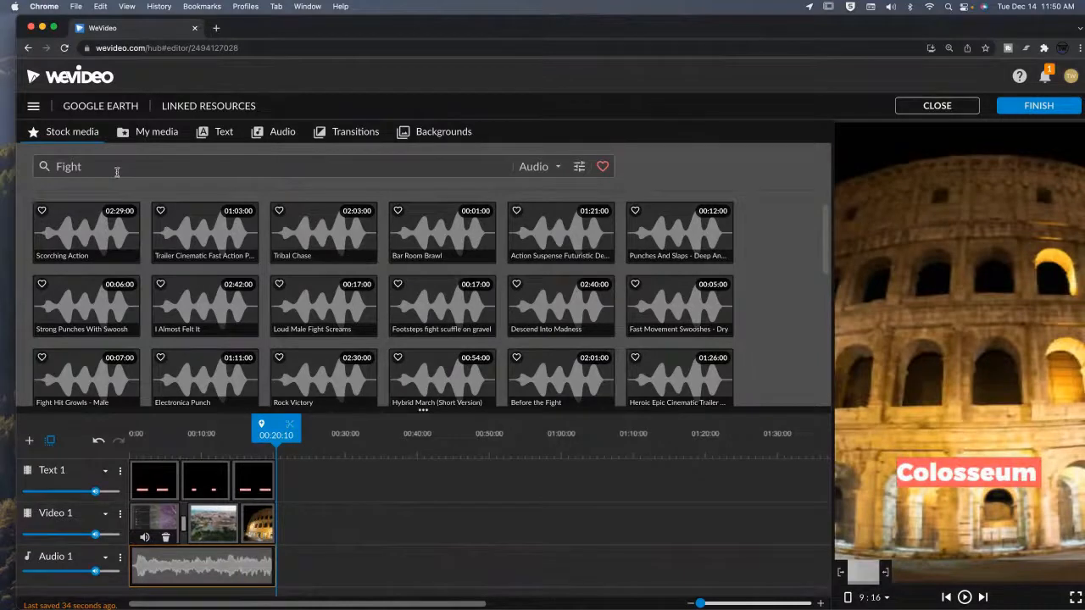
pyautogui.click(558, 167)
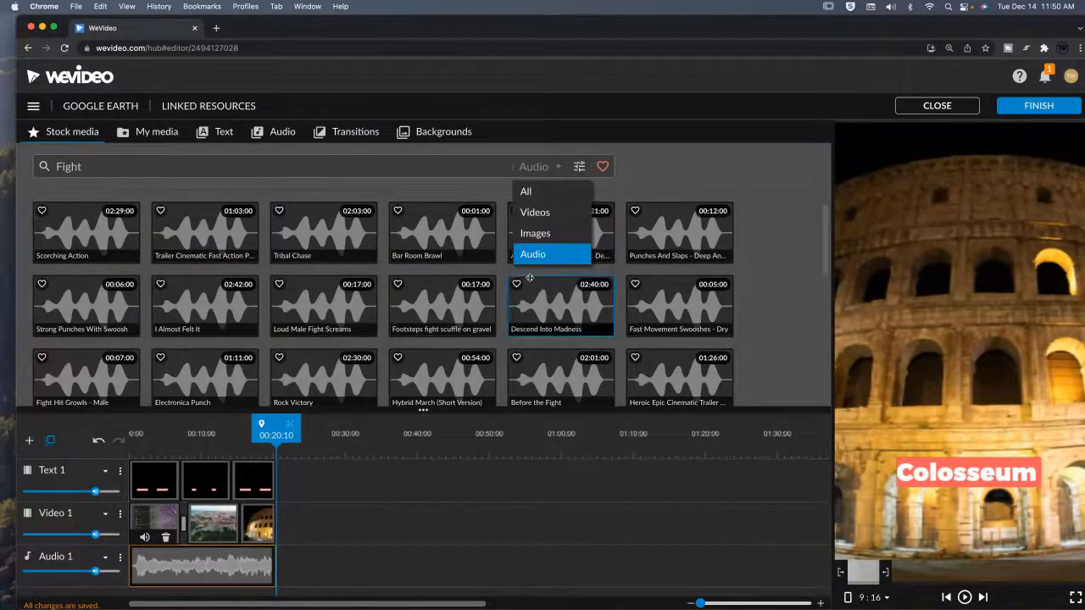
pyautogui.click(549, 166)
pyautogui.click(578, 166)
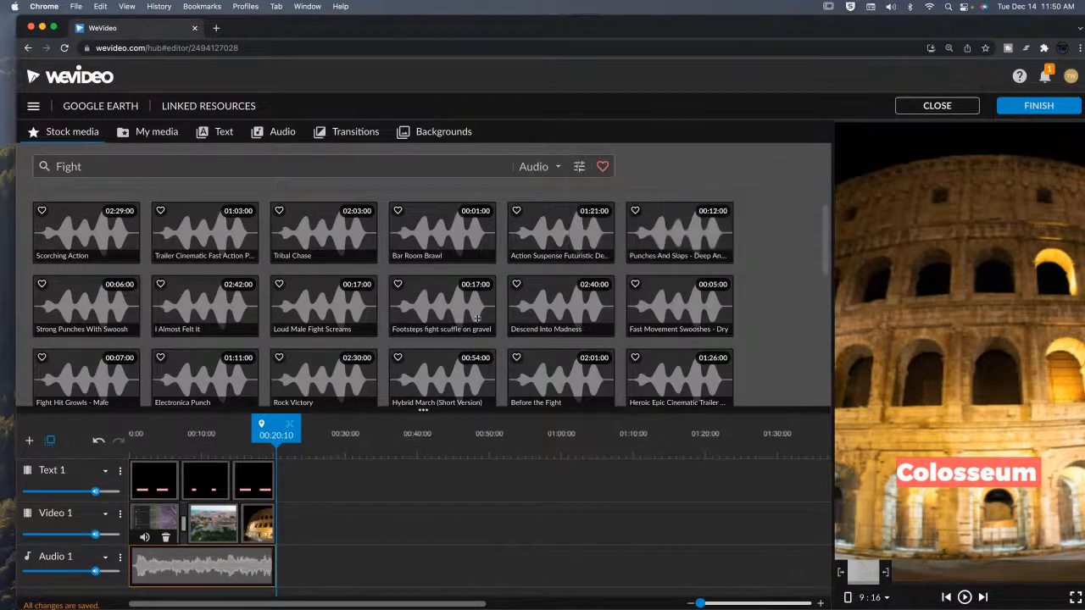
# Play the project from the beginning to preview the music with the clips, then pause.
pyautogui.moveTo(220, 454); pyautogui.dragTo(129, 451)
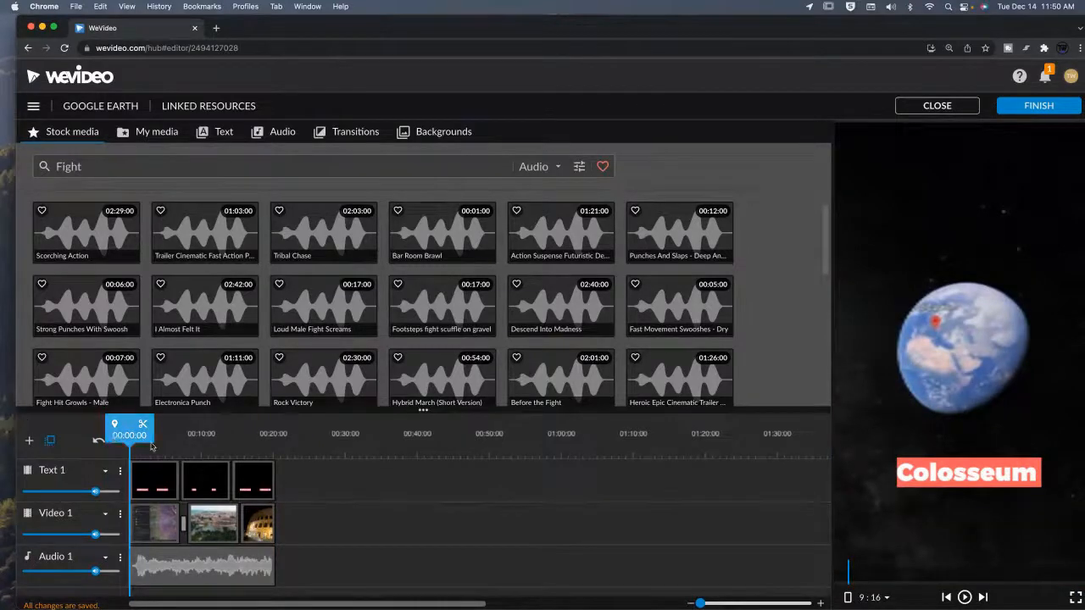
pyautogui.press('space')
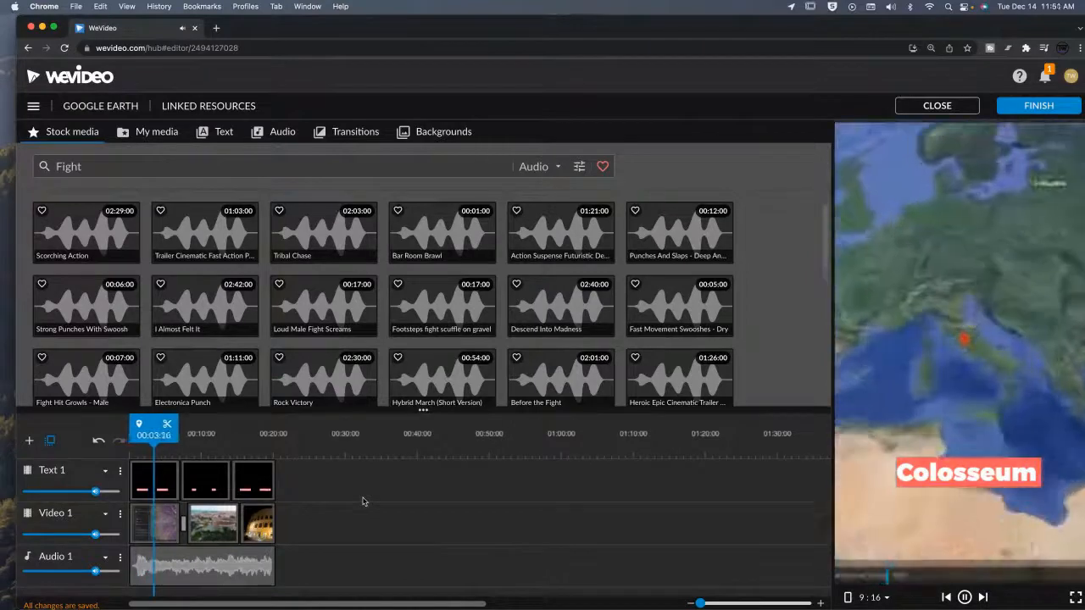
pyautogui.press('space')
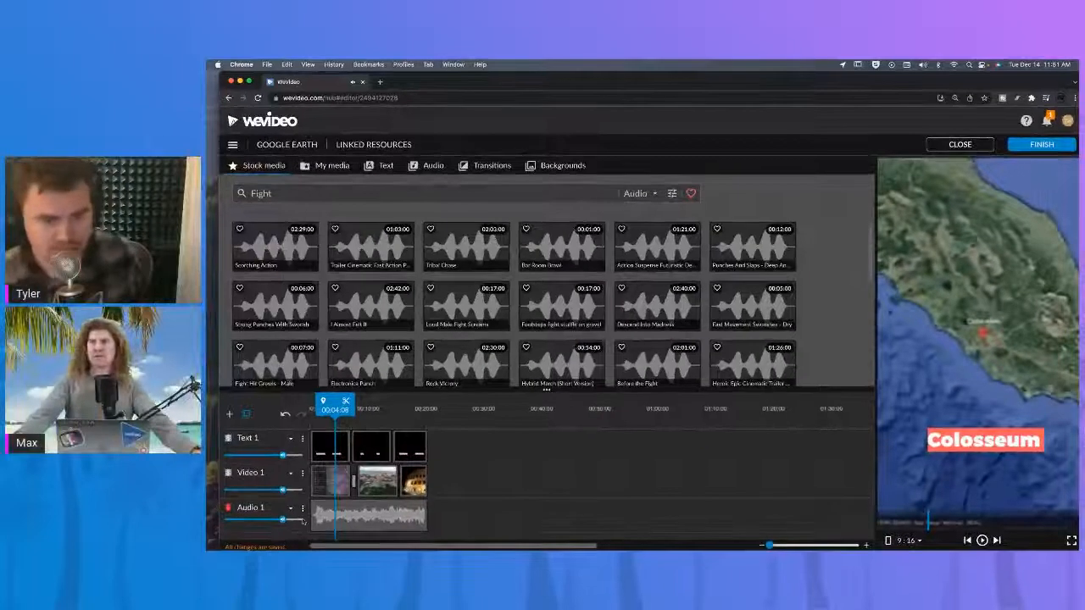
# Lower the Audio 1 track volume to about 40%.
pyautogui.moveTo(282, 520); pyautogui.dragTo(246, 521)
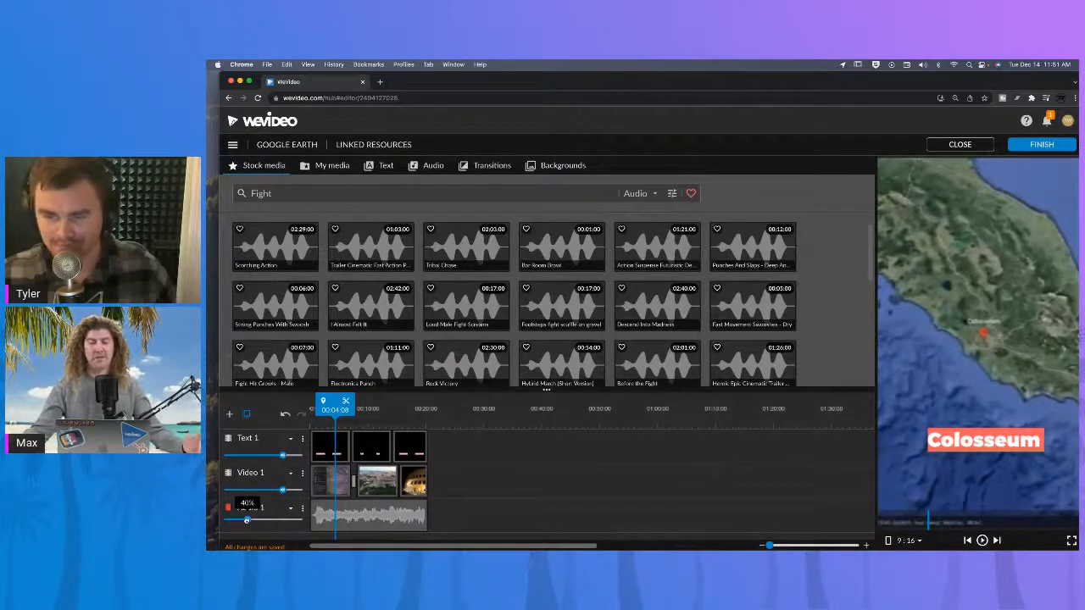
pyautogui.moveTo(247, 520); pyautogui.dragTo(243, 525)
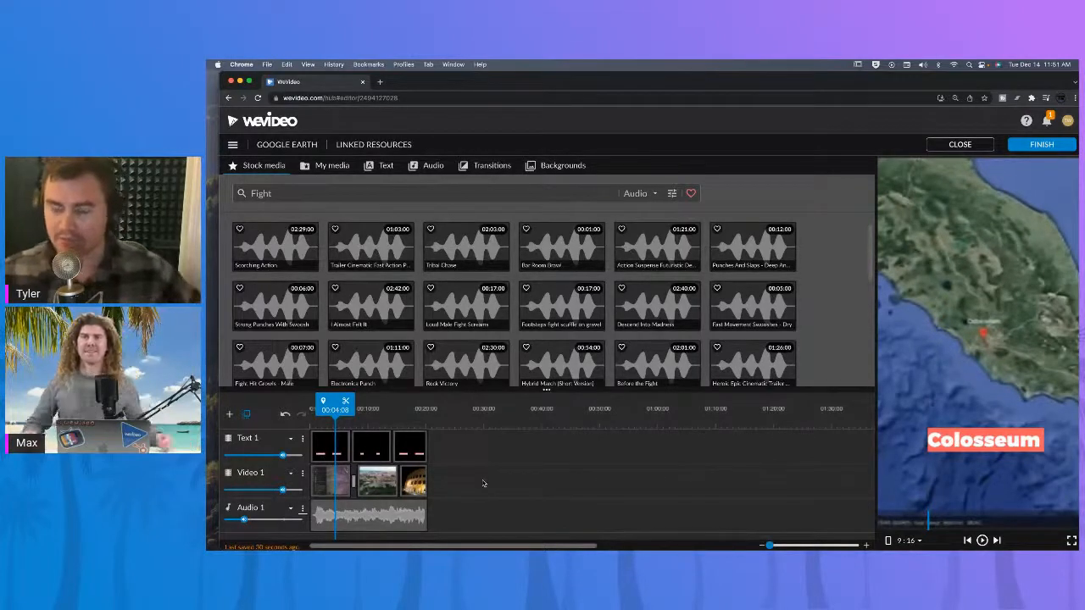
pyautogui.moveTo(477, 87); pyautogui.dragTo(467, 87)
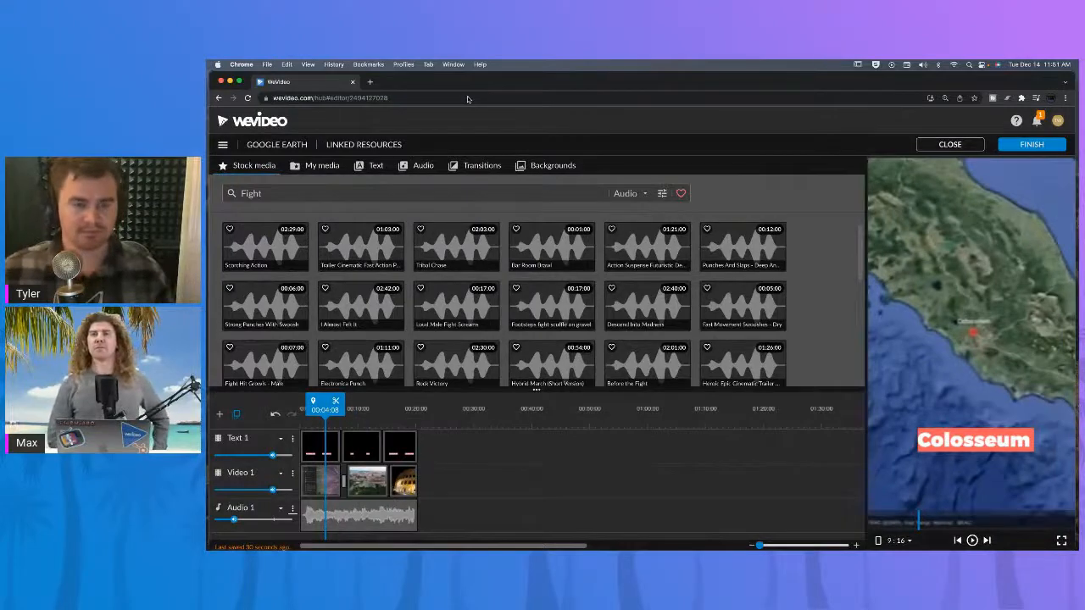
pyautogui.moveTo(464, 94)
pyautogui.mouseDown()
pyautogui.moveTo(456, 158)
pyautogui.moveTo(478, 339)
pyautogui.moveTo(449, 158)
pyautogui.moveTo(453, 81)
pyautogui.mouseUp()
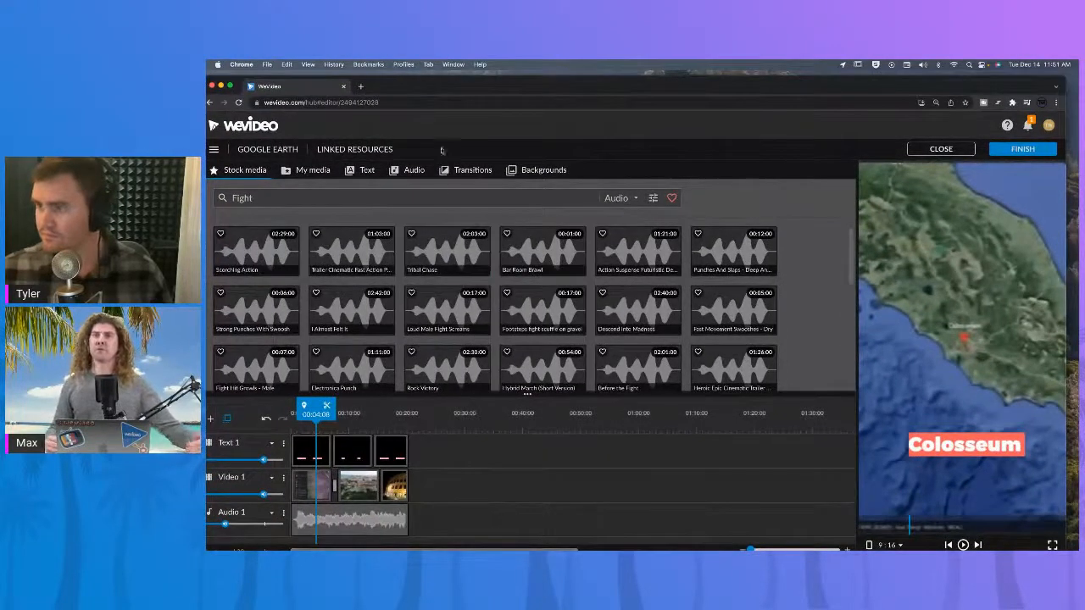
pyautogui.moveTo(512, 90); pyautogui.dragTo(534, 76)
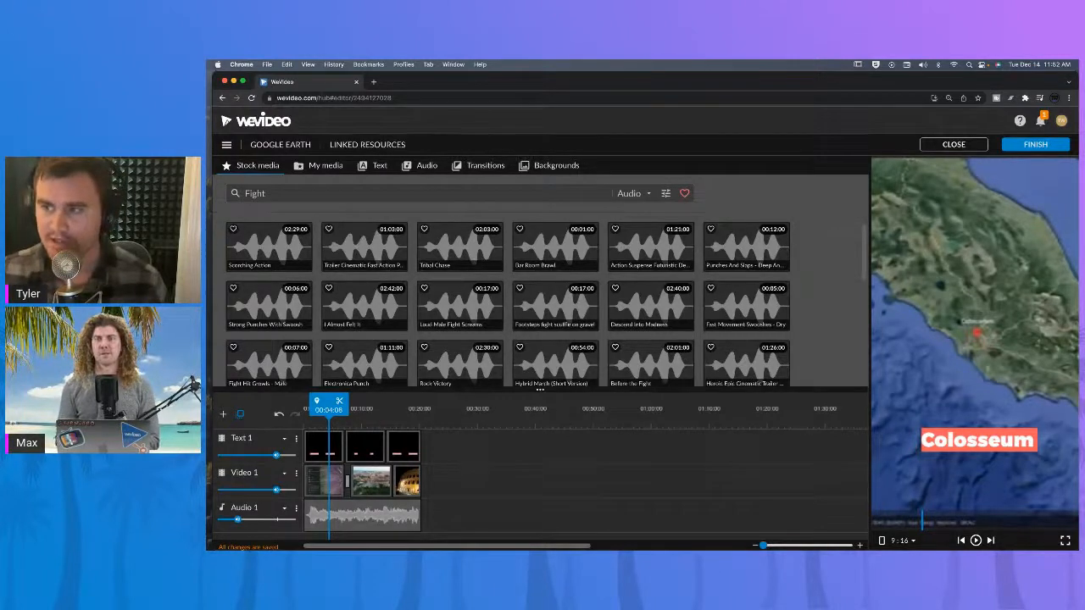
pyautogui.click(330, 169)
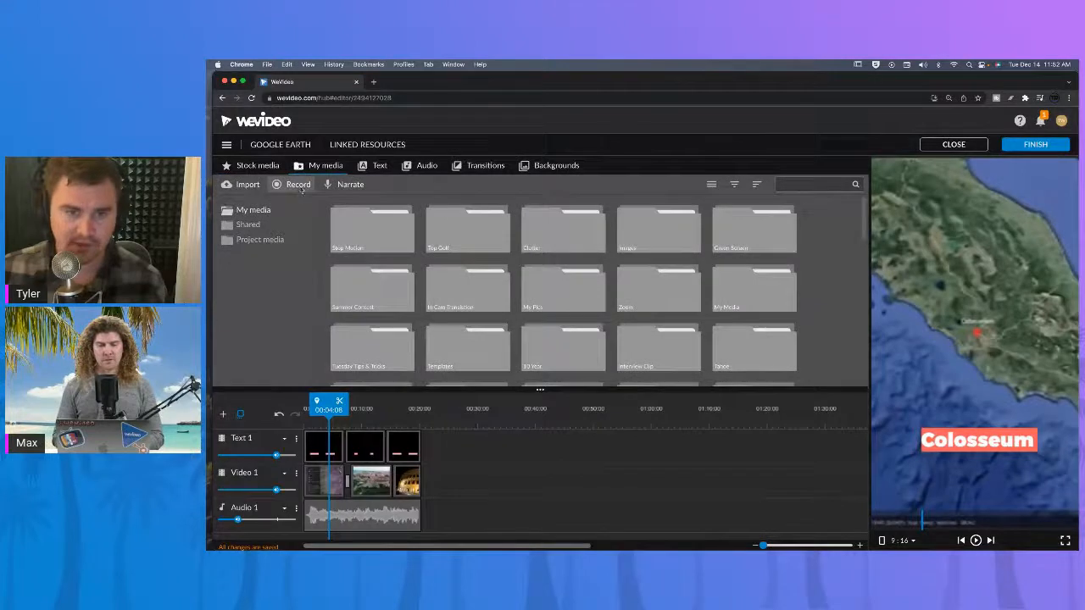
pyautogui.click(298, 185)
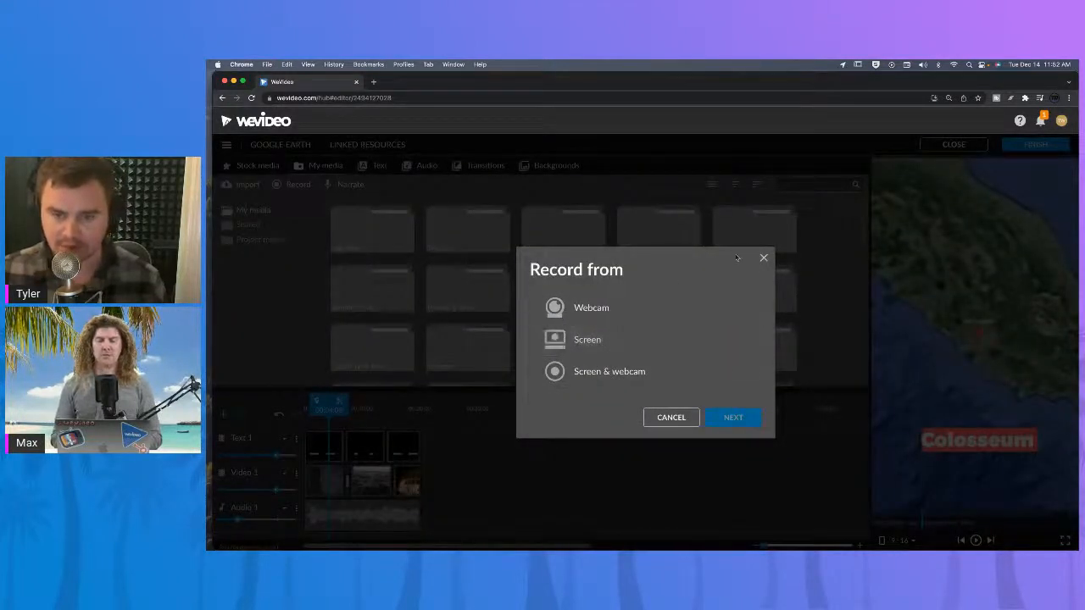
pyautogui.click(763, 258)
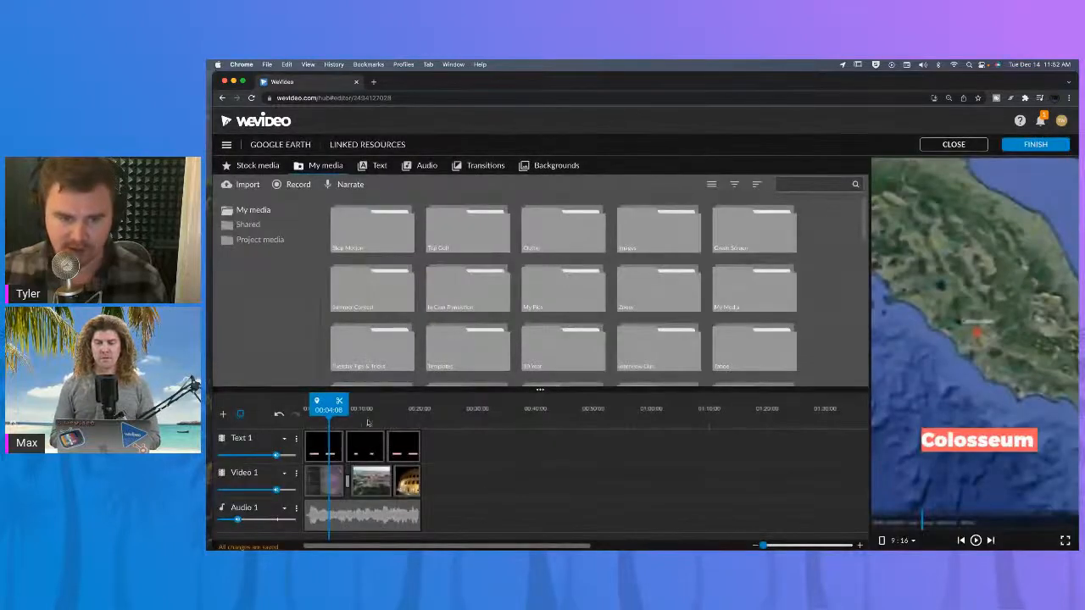
# Scrub through the timeline to review the titles over each video clip.
pyautogui.moveTo(334, 410); pyautogui.dragTo(303, 410)
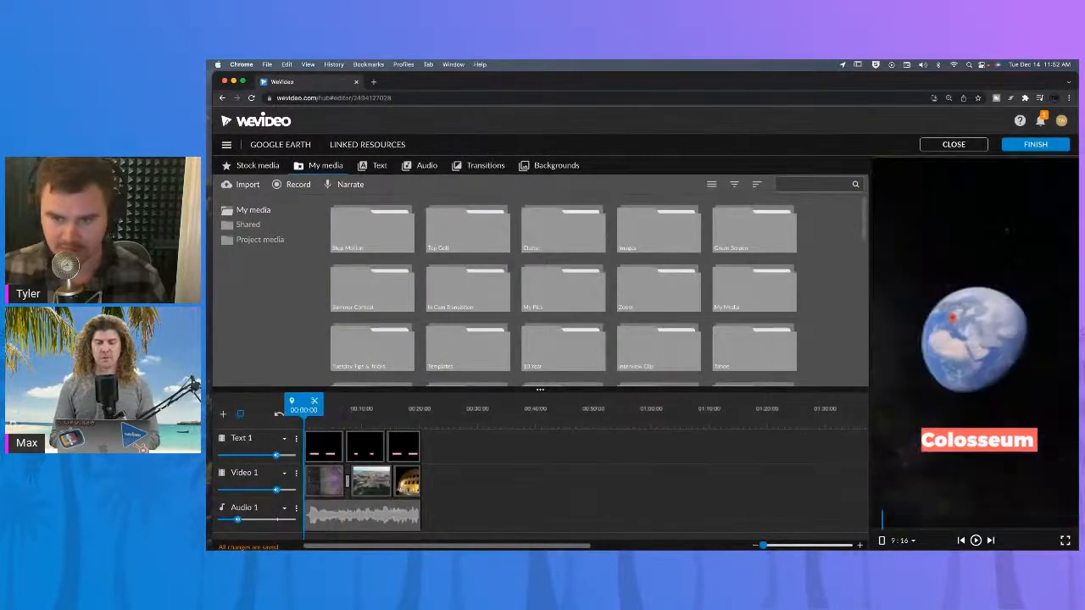
pyautogui.click(374, 410)
pyautogui.click(406, 412)
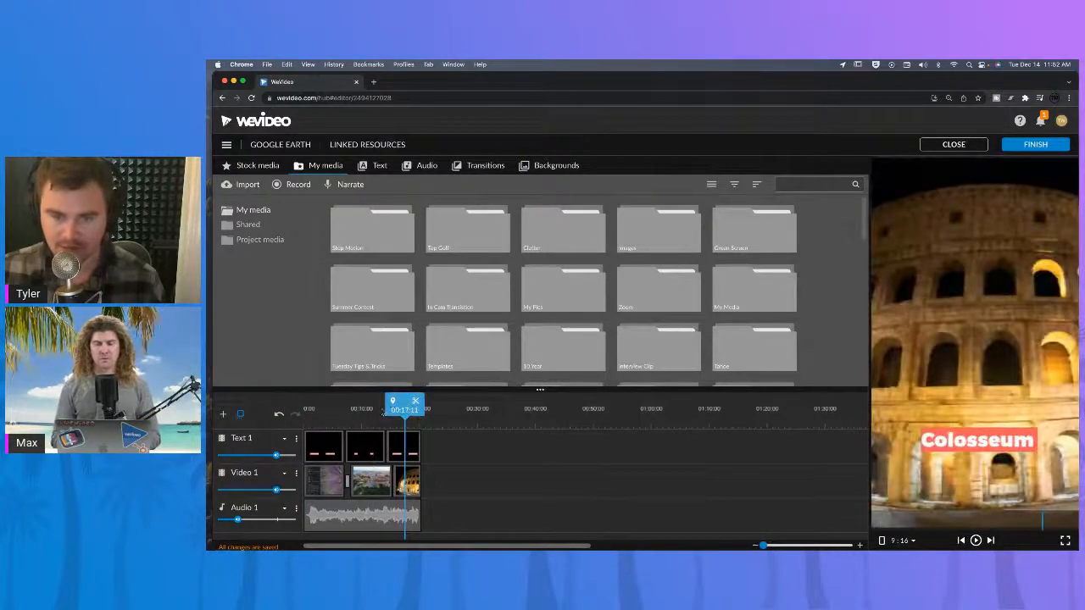
pyautogui.click(367, 421)
pyautogui.click(412, 417)
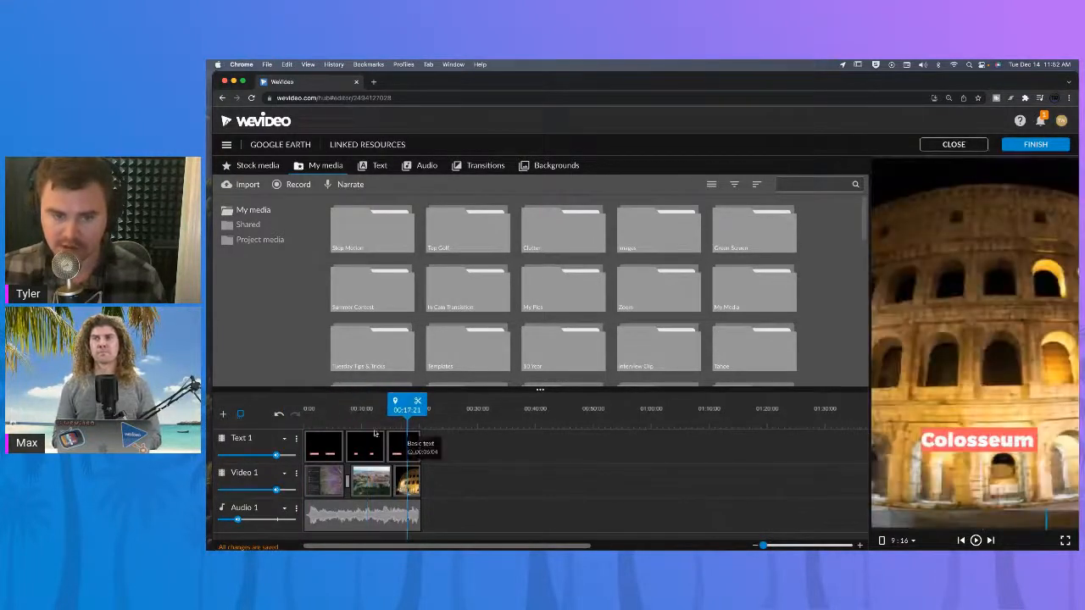
pyautogui.click(369, 424)
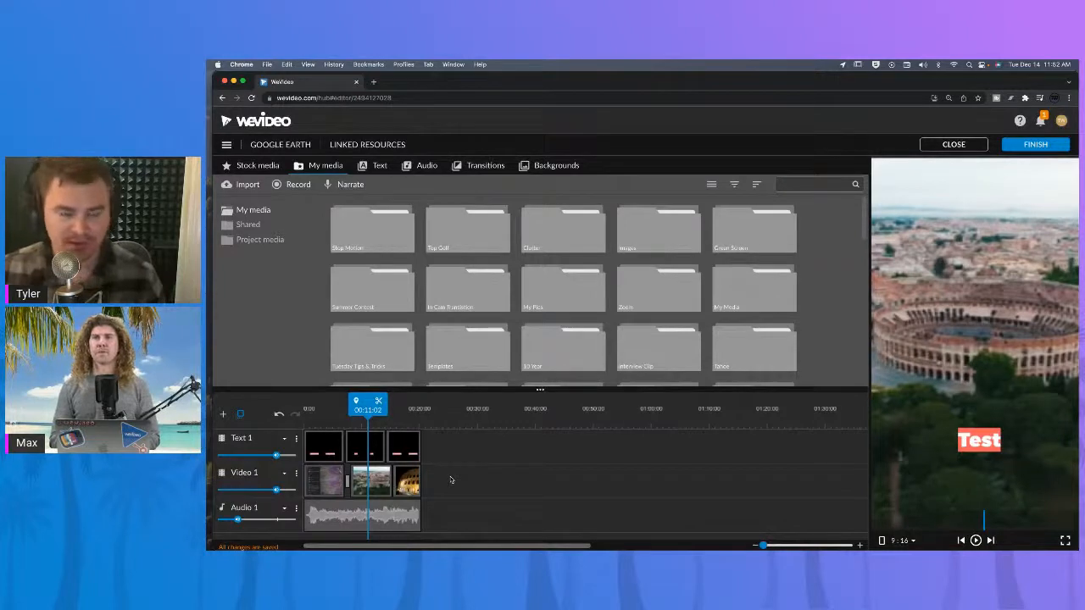
pyautogui.click(410, 414)
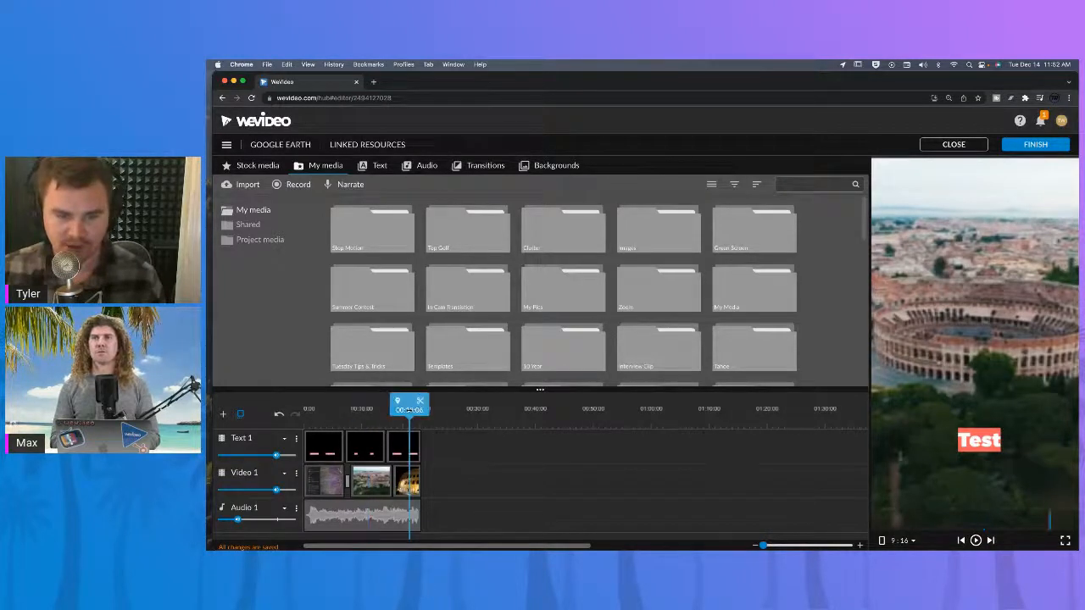
pyautogui.click(360, 412)
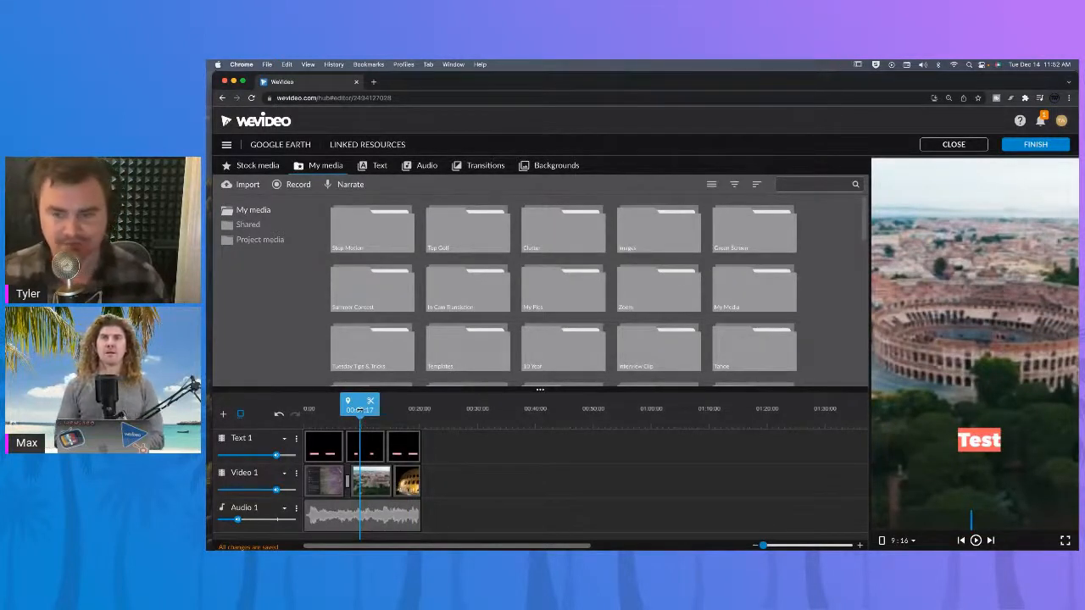
pyautogui.moveTo(360, 411); pyautogui.dragTo(304, 410)
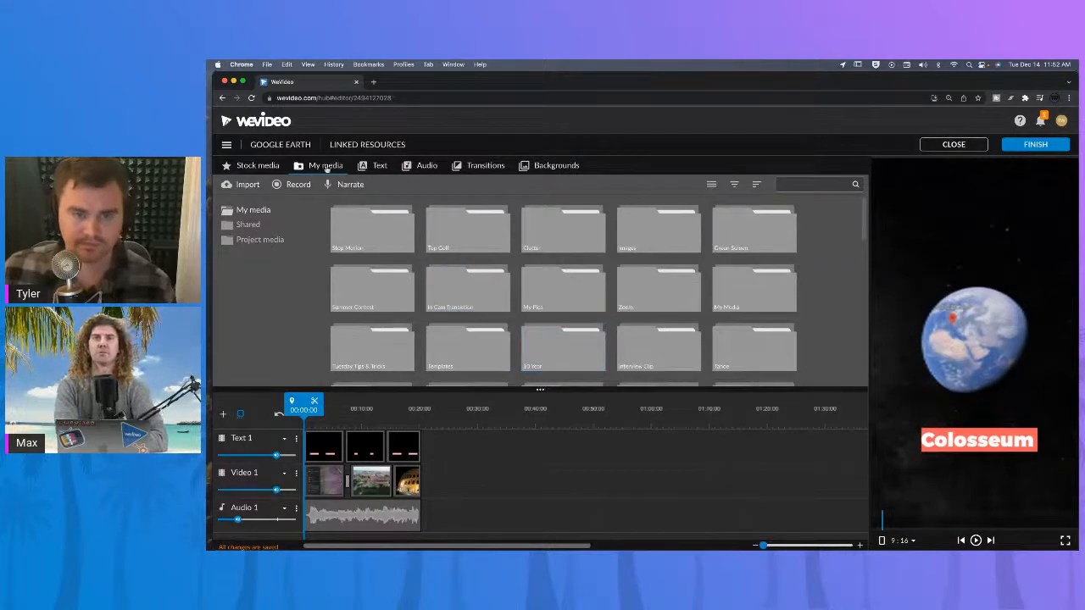
pyautogui.click(298, 186)
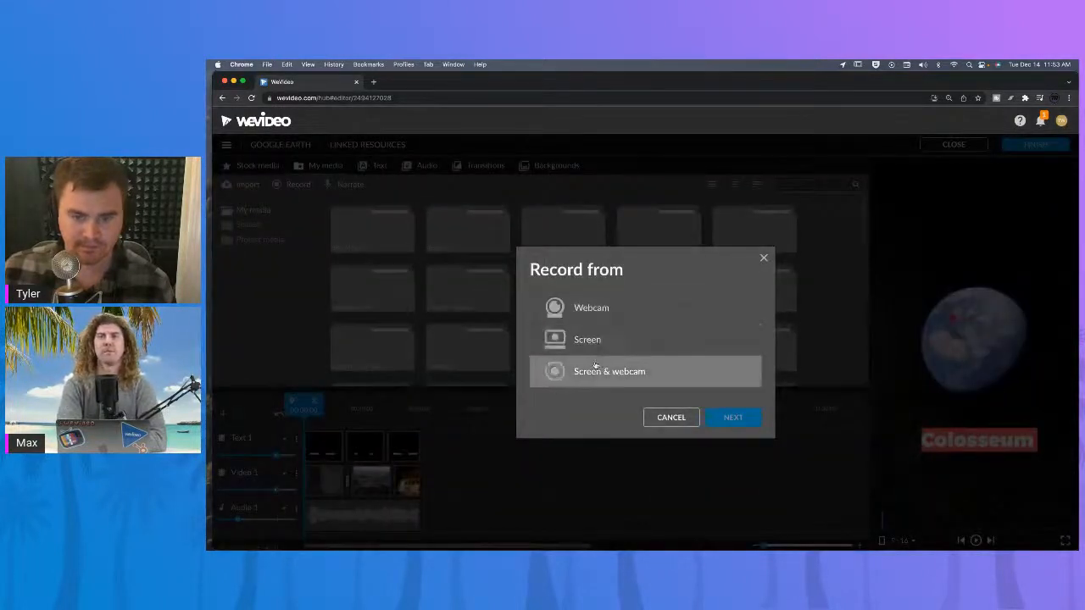
pyautogui.click(763, 258)
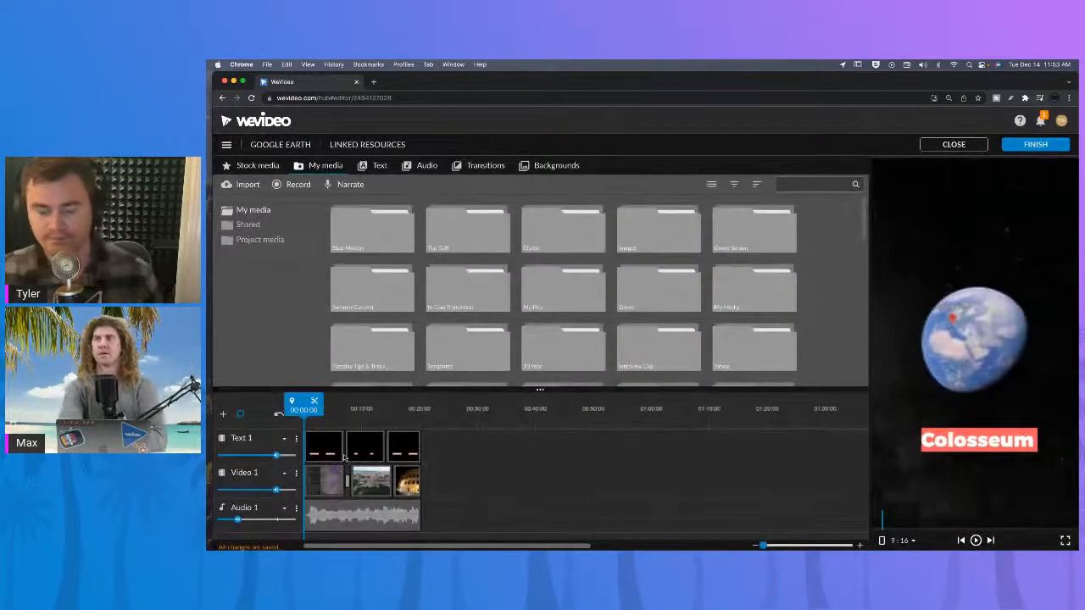
# Scrub through the timeline again to check each title segment against its clip.
pyautogui.click(332, 421)
pyautogui.click(359, 419)
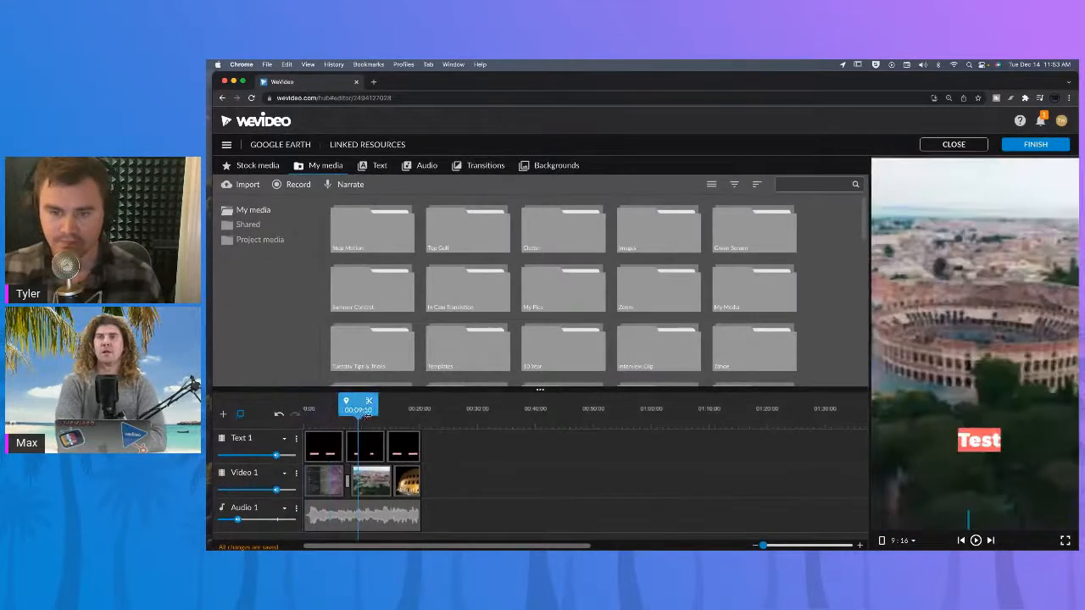
pyautogui.click(392, 419)
pyautogui.click(401, 418)
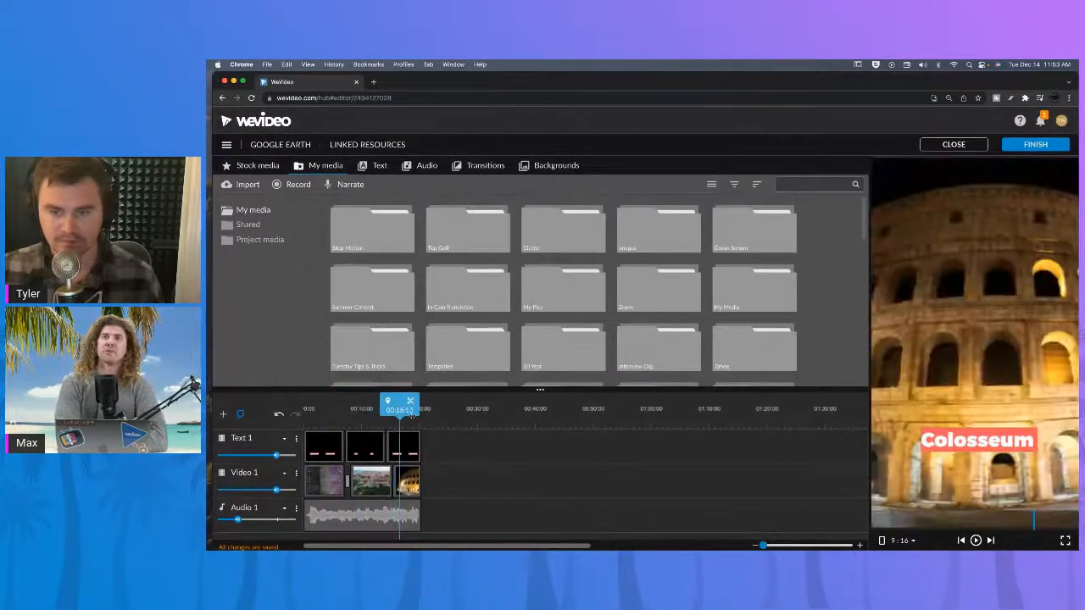
pyautogui.moveTo(408, 417); pyautogui.dragTo(255, 418)
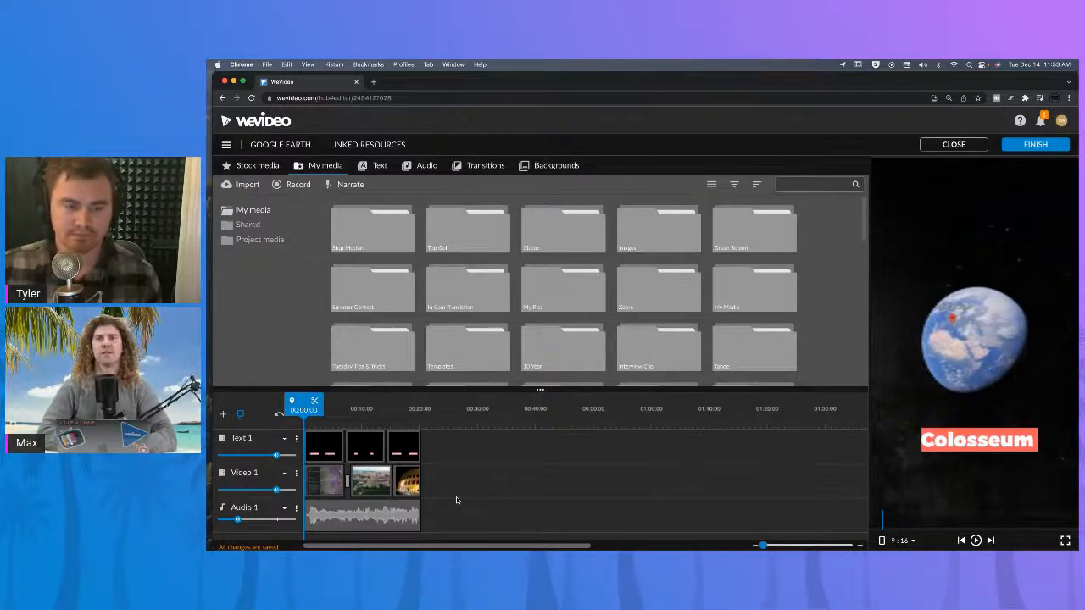
# Switch the project aspect ratio to 16:9 and preview the result.
pyautogui.click(913, 542)
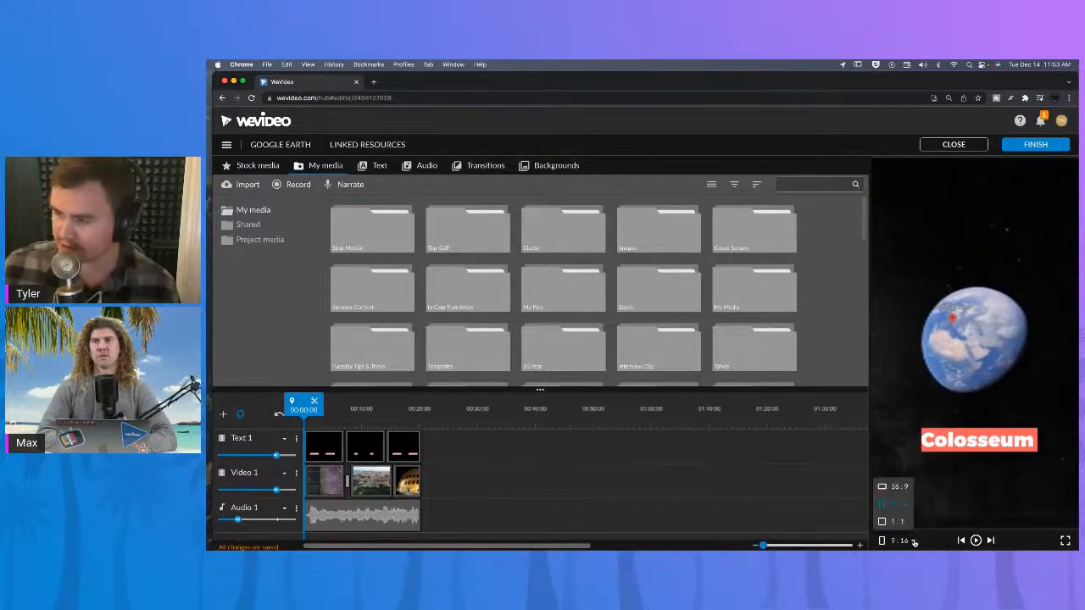
pyautogui.click(905, 488)
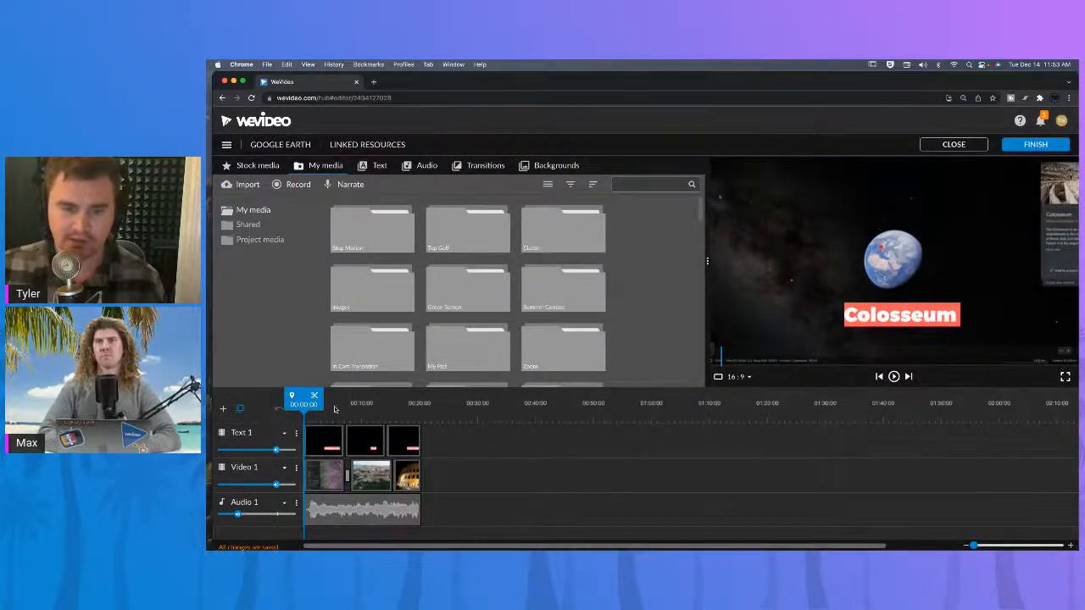
pyautogui.moveTo(303, 411); pyautogui.dragTo(375, 414)
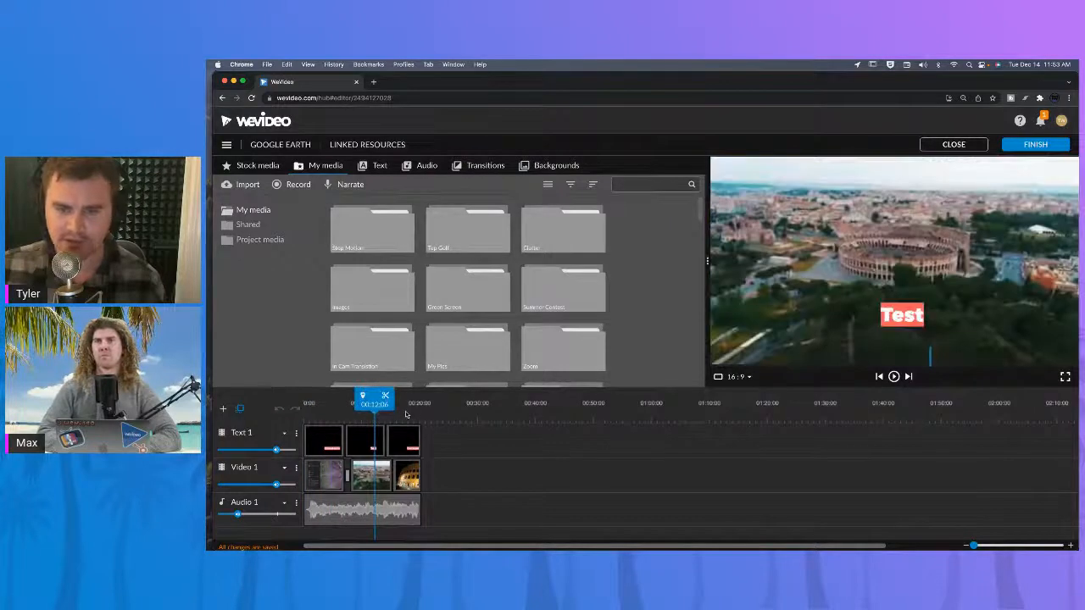
# Scrub through the timeline, return the playhead to the start and play the project.
pyautogui.click(405, 415)
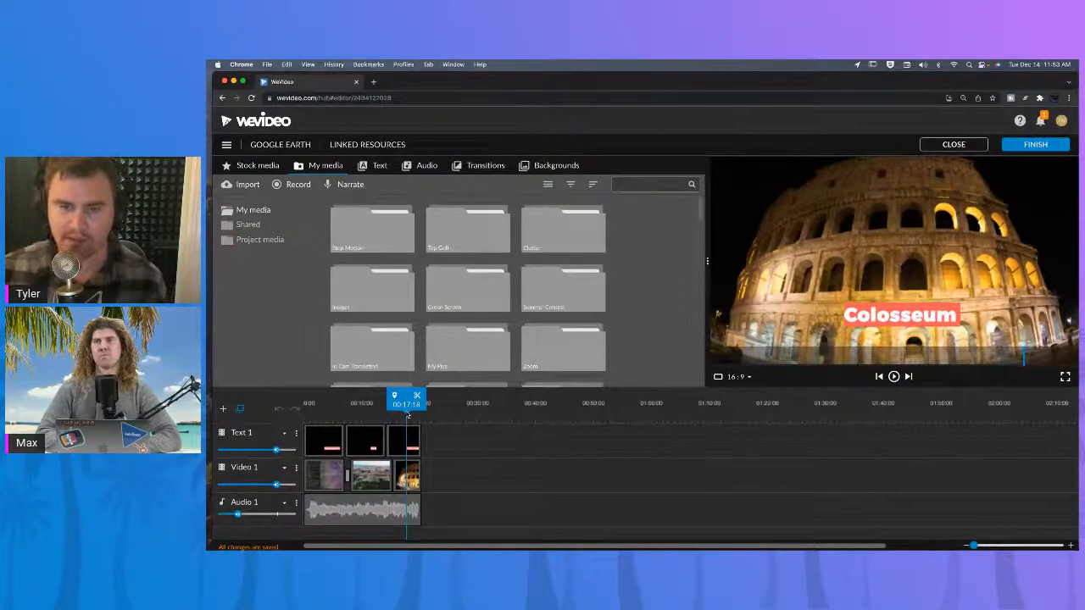
pyautogui.click(363, 414)
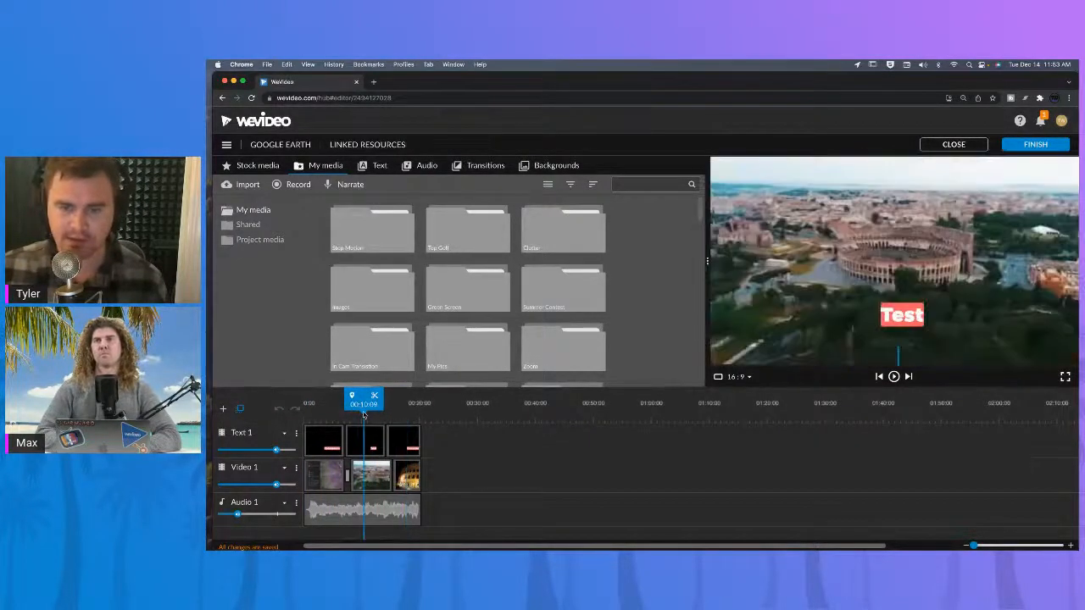
pyautogui.click(321, 414)
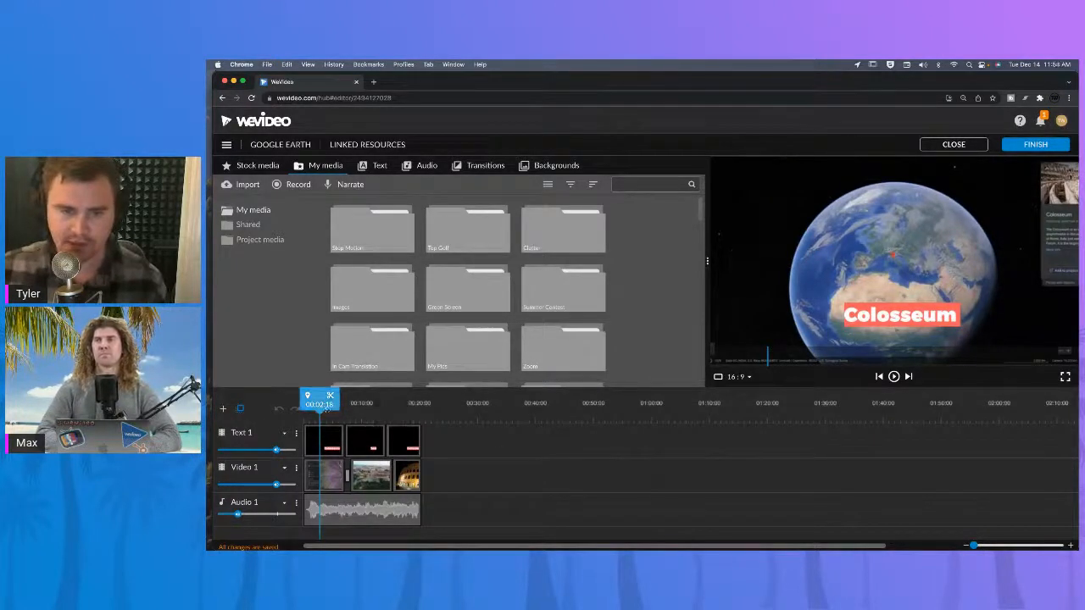
pyautogui.moveTo(323, 406); pyautogui.dragTo(302, 406)
pyautogui.press('space')
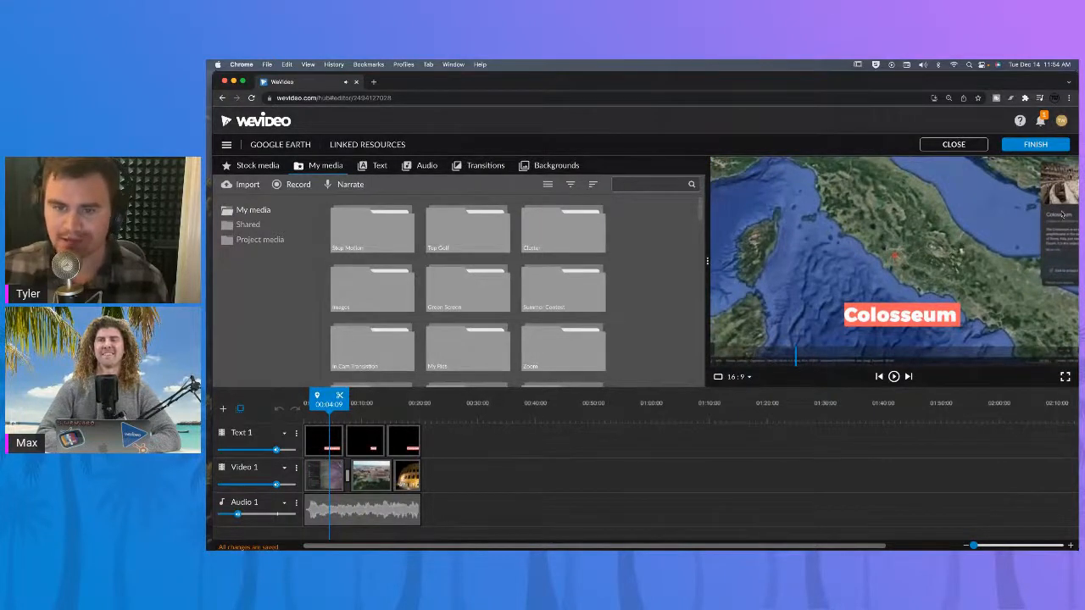
# Open the first Google Earth clip for editing and crop it about 343 from the right and 24 from the bottom.
pyautogui.doubleClick(329, 474)
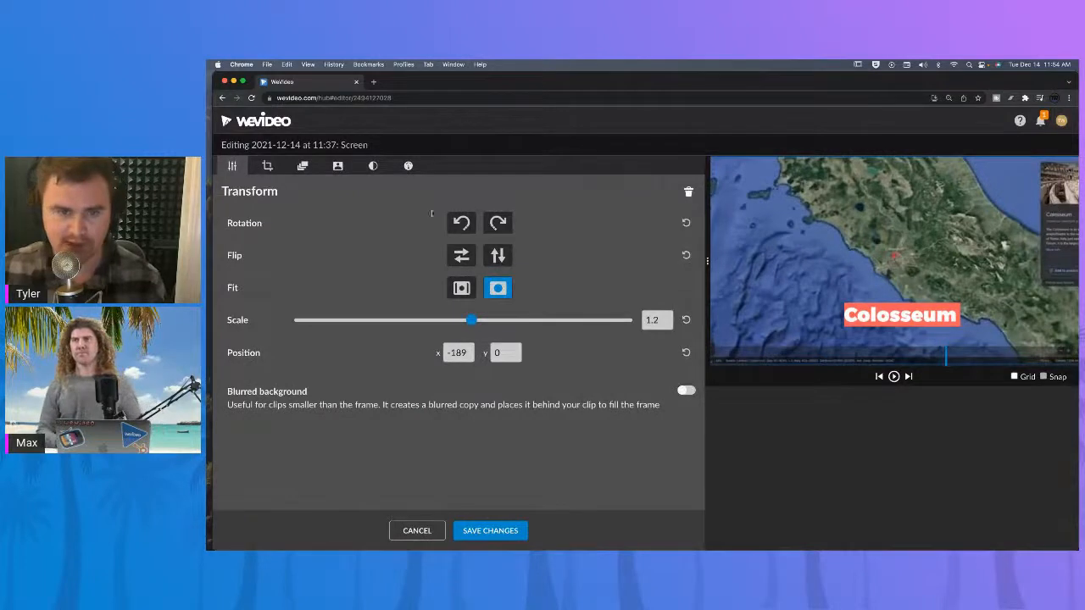
pyautogui.click(267, 166)
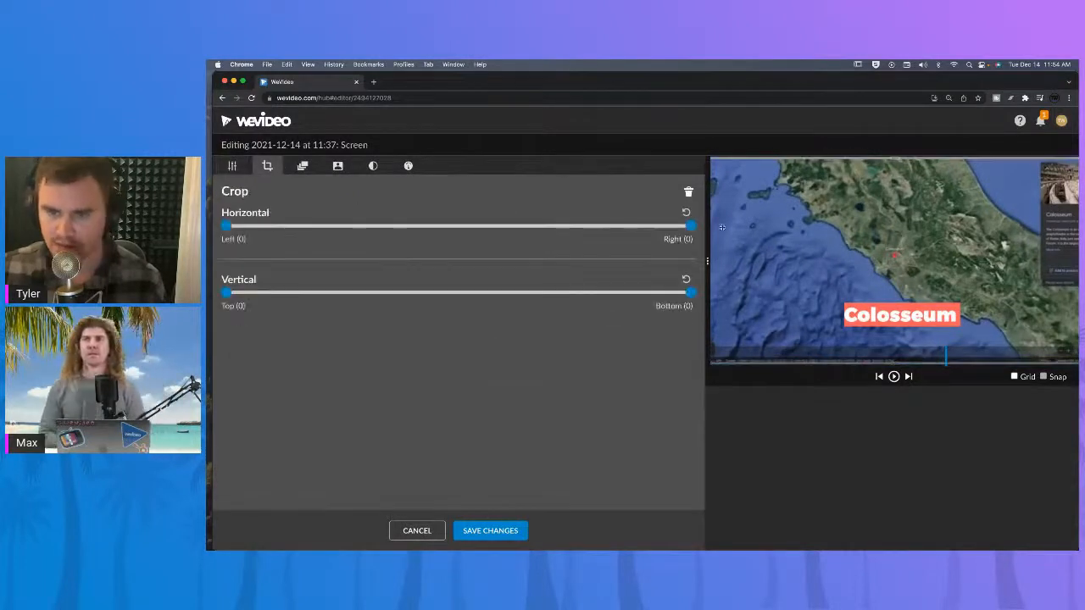
pyautogui.moveTo(692, 226); pyautogui.dragTo(609, 228)
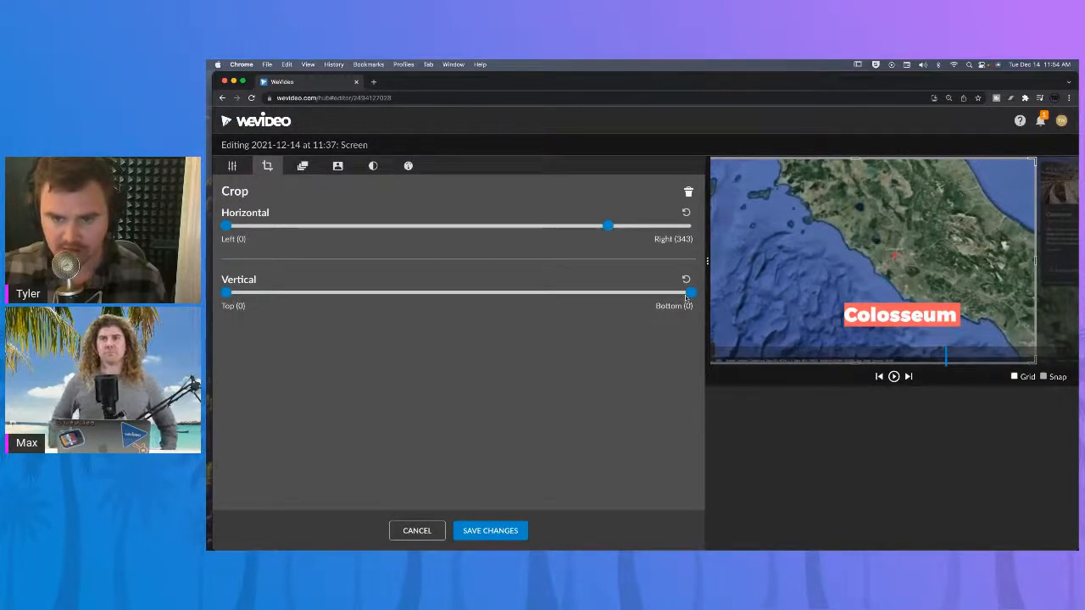
pyautogui.moveTo(691, 292); pyautogui.dragTo(678, 294)
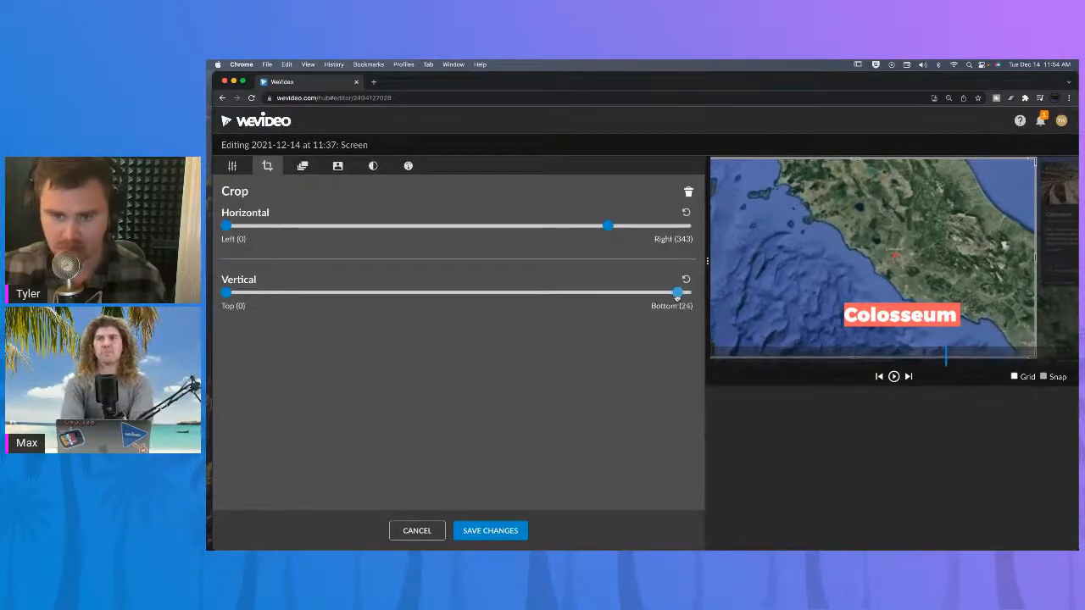
# Scale the clip to 1.52, reposition it in the preview frame, and save the changes.
pyautogui.click(232, 166)
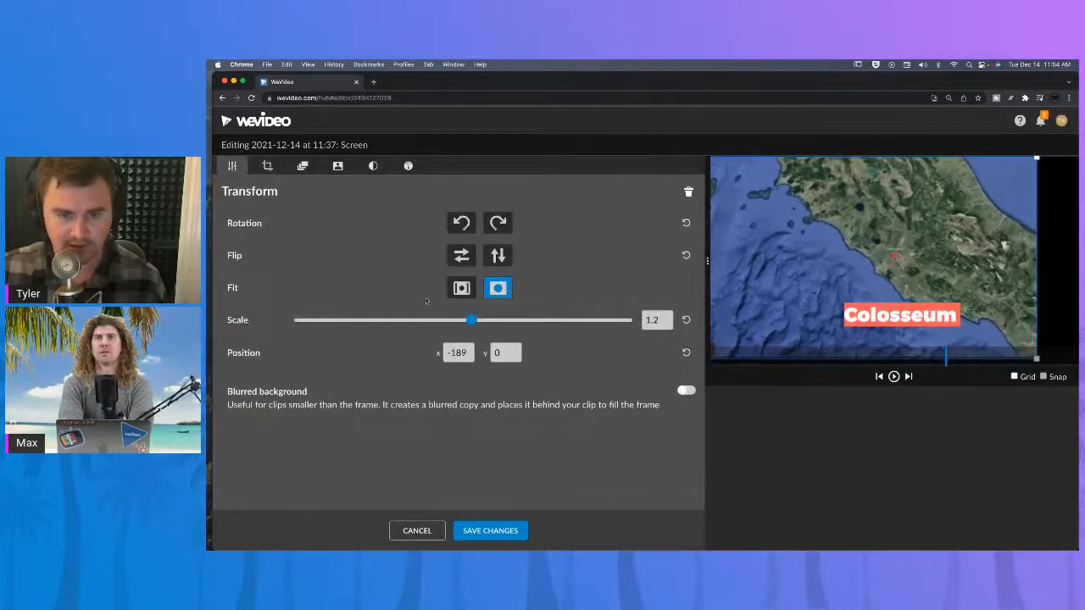
pyautogui.moveTo(473, 321); pyautogui.dragTo(487, 321)
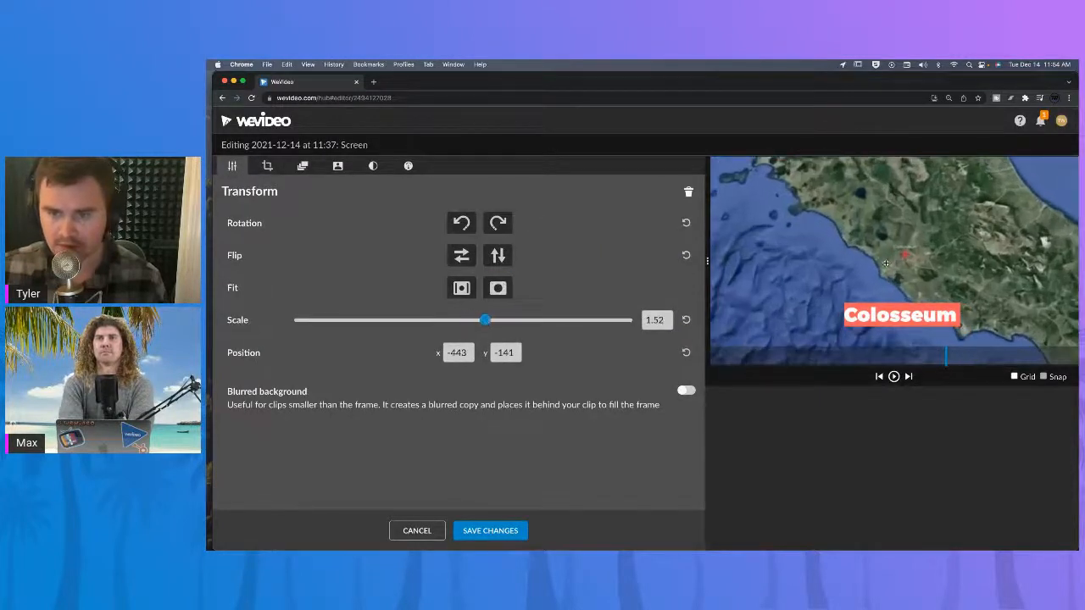
pyautogui.moveTo(914, 255); pyautogui.dragTo(930, 254)
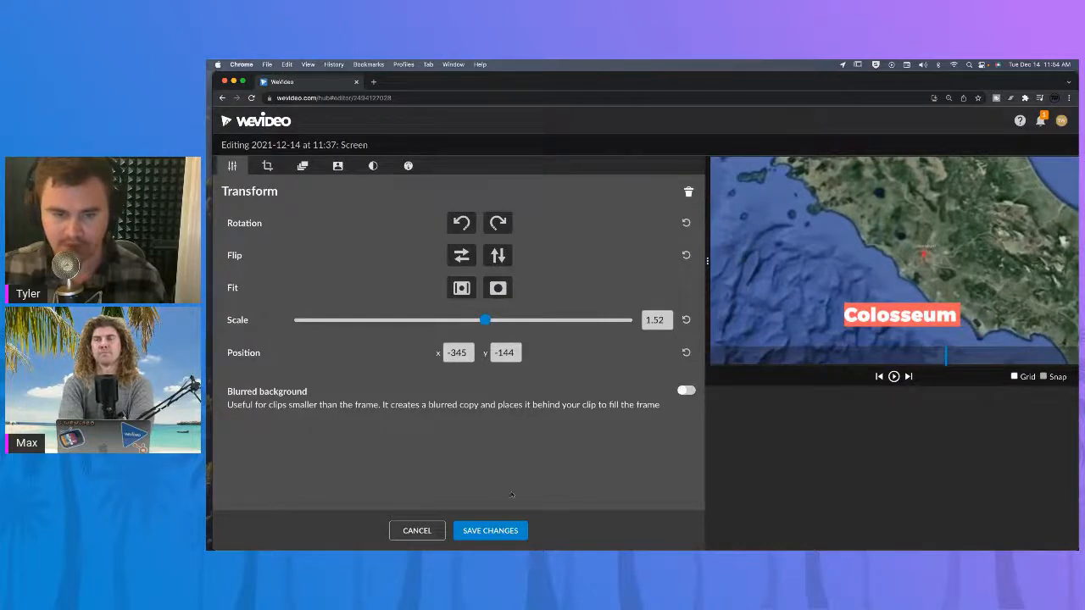
pyautogui.click(490, 531)
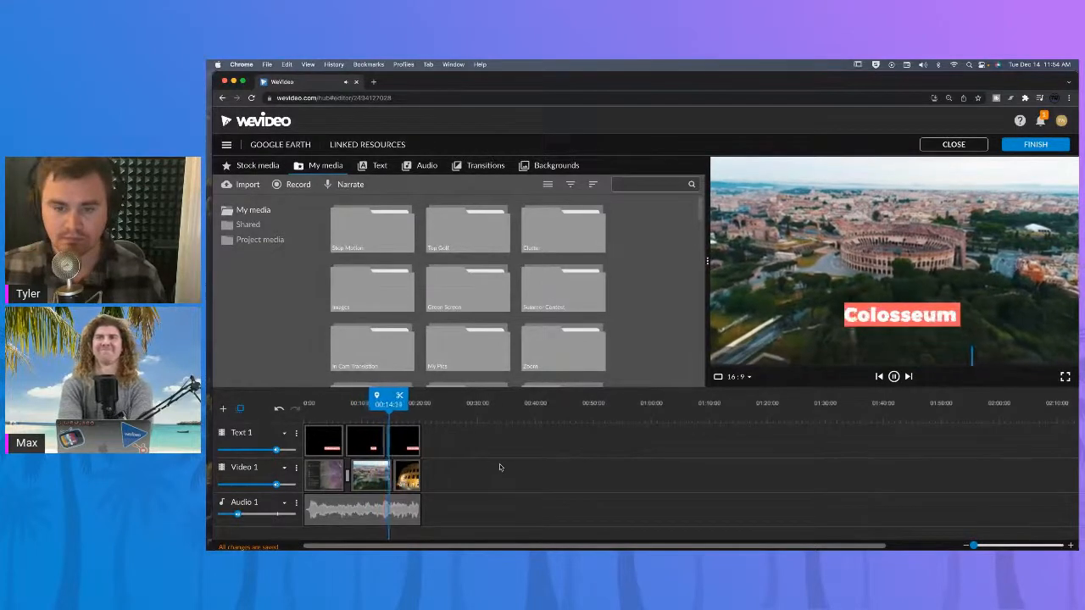
# Play the project and open the export page to review its settings, then return to the editor.
pyautogui.press('space')
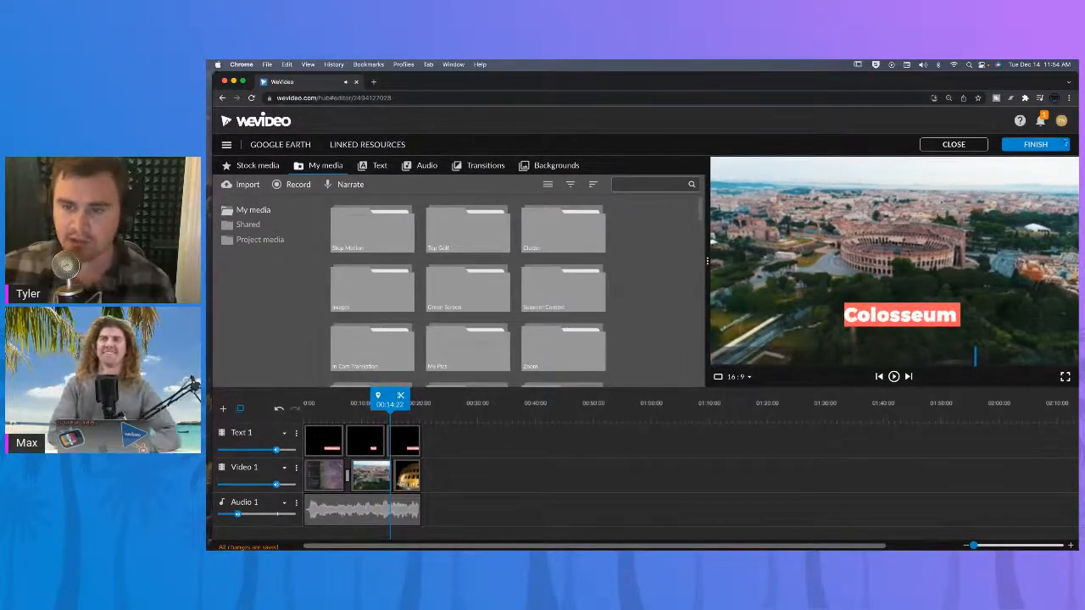
pyautogui.click(1030, 146)
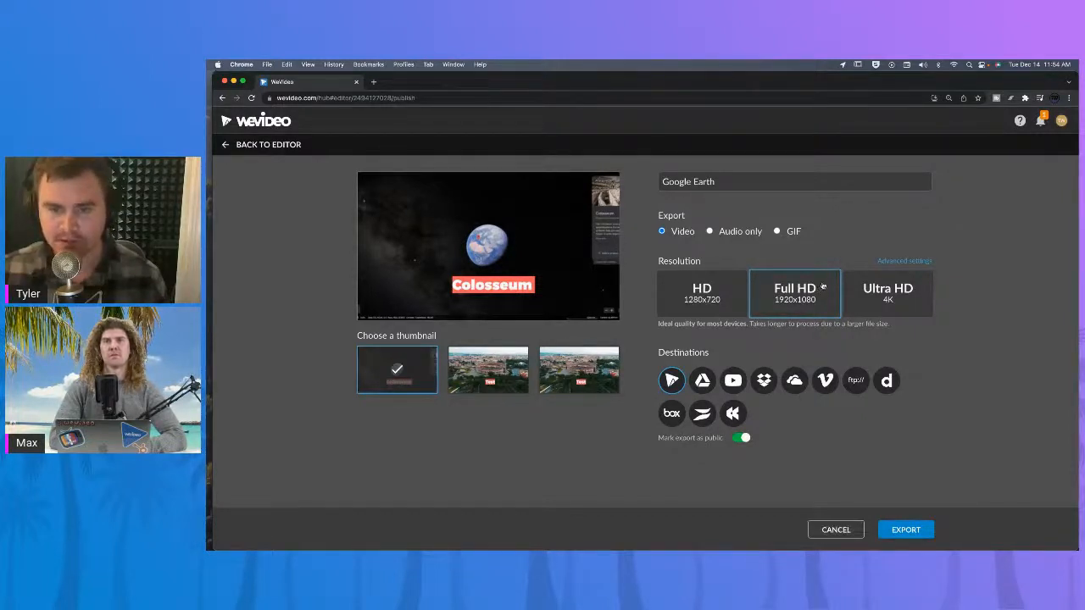
pyautogui.click(836, 530)
# Switch the project aspect ratio to 9:16 and check the vertical export page before returning to the editor.
pyautogui.click(748, 379)
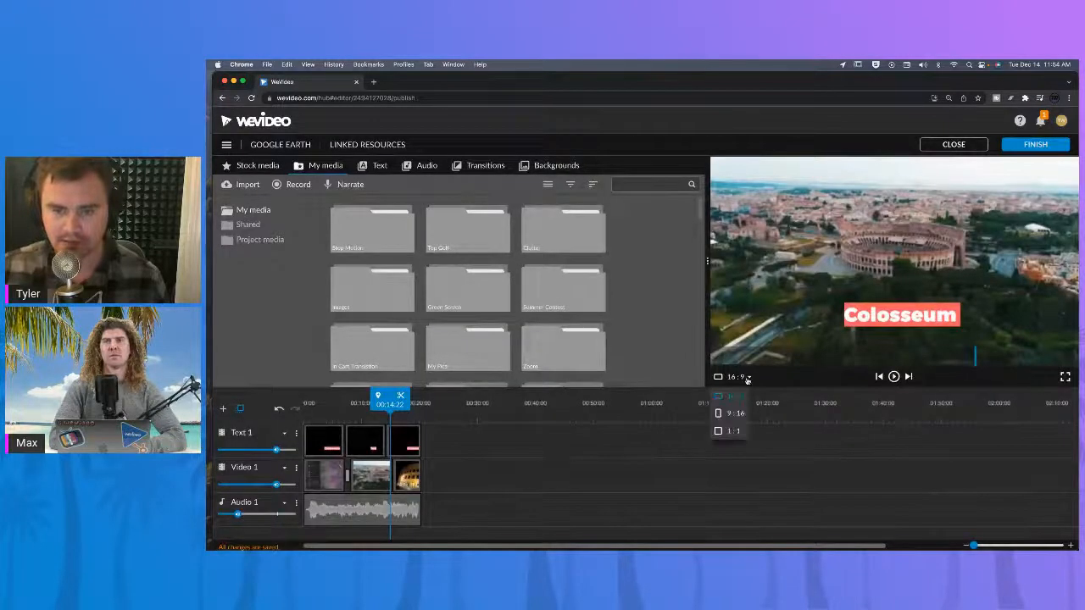
pyautogui.click(721, 413)
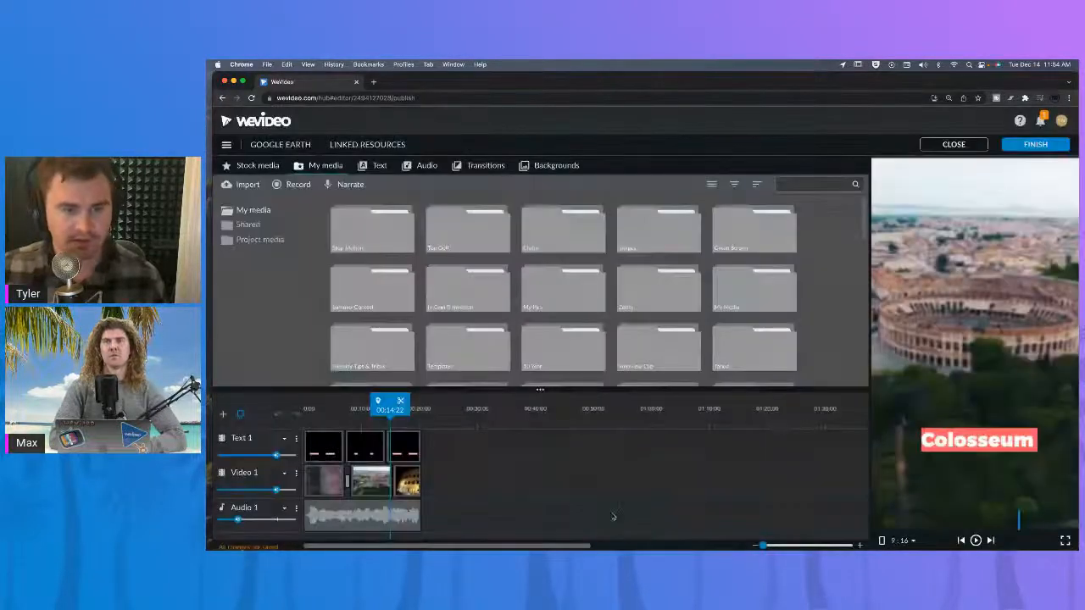
pyautogui.click(1029, 146)
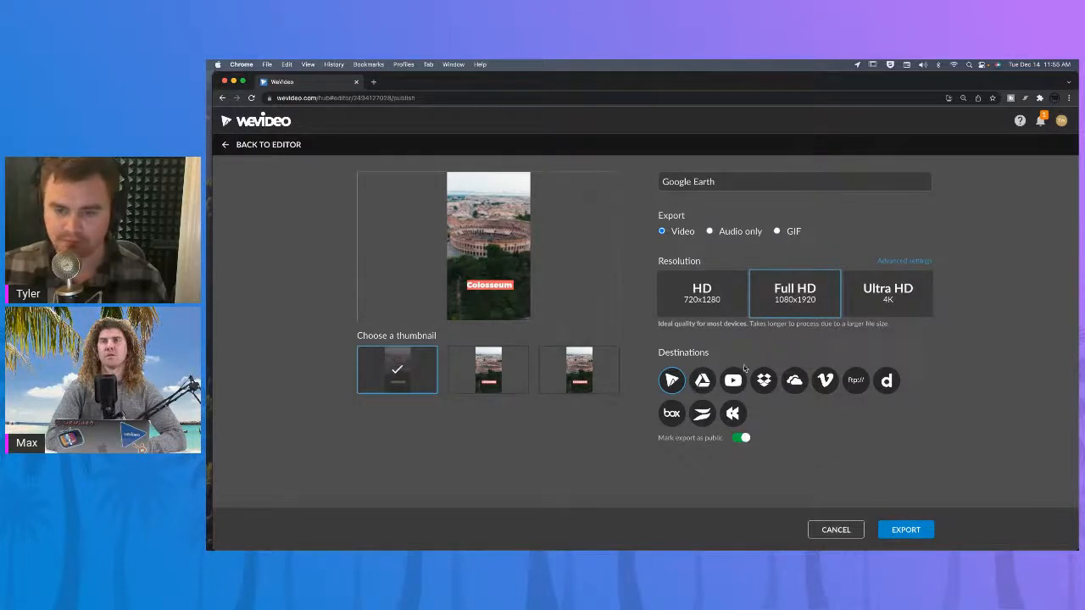
pyautogui.click(836, 530)
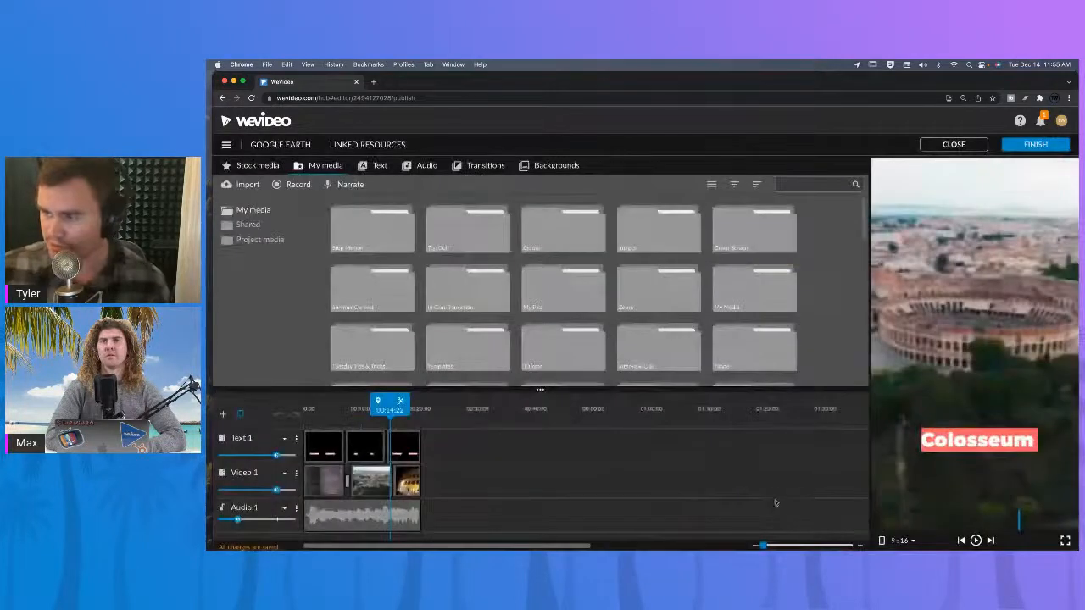
# Search the stock media library for gladiator and set the media type filter to All.
pyautogui.click(258, 167)
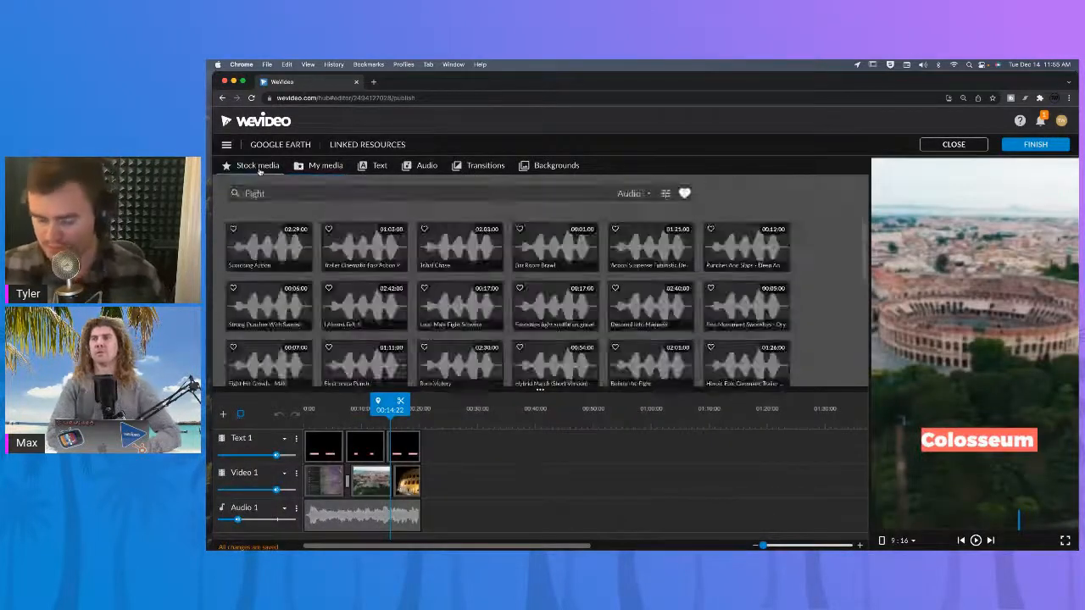
pyautogui.moveTo(269, 194); pyautogui.dragTo(221, 188)
pyautogui.write('gl')
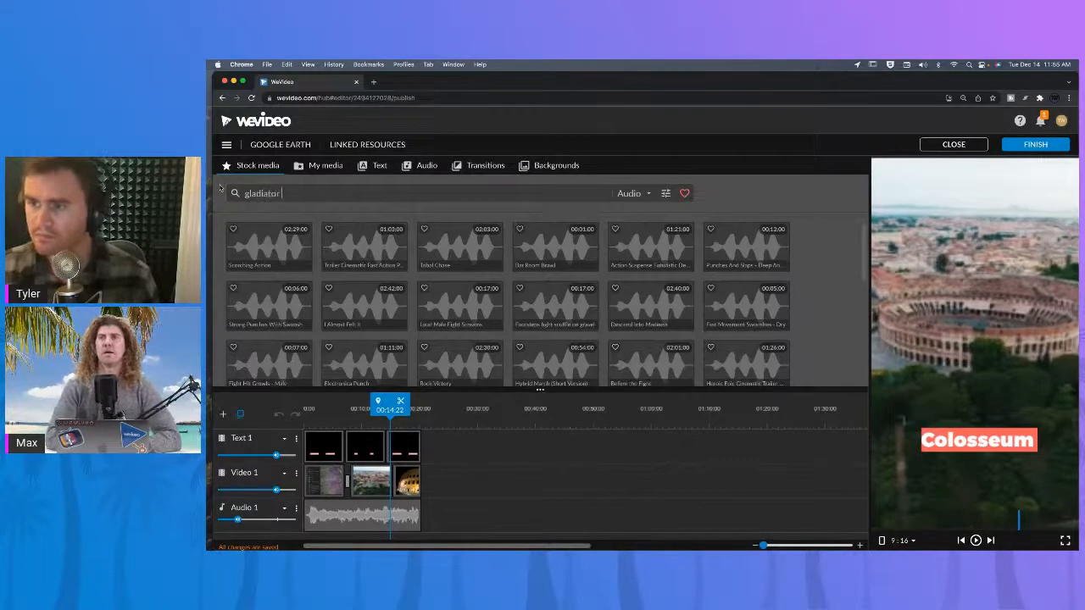
pyautogui.write('adiator')
pyautogui.press('Return')
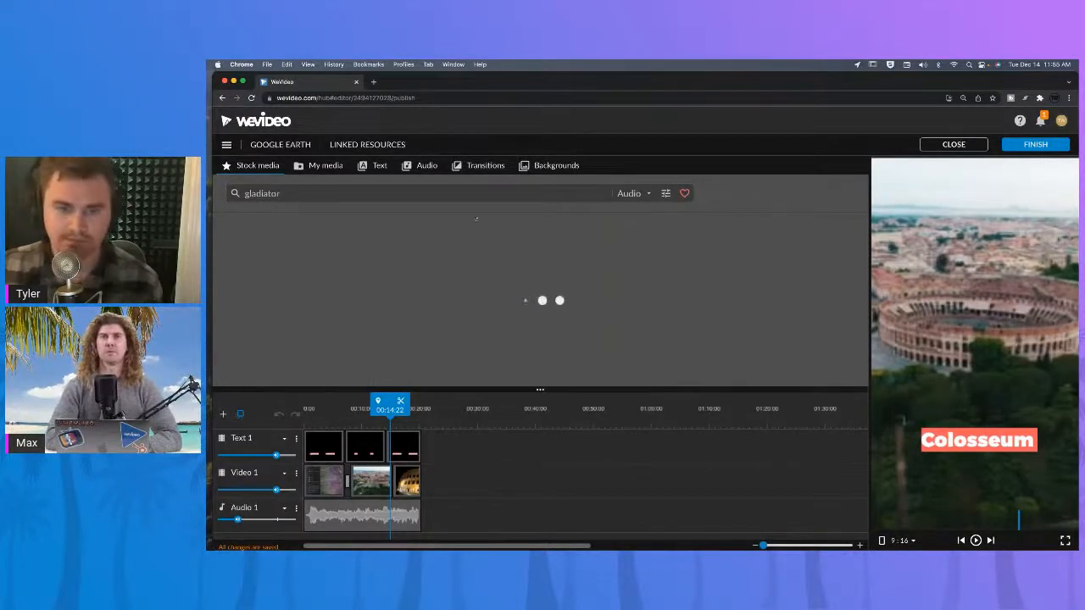
pyautogui.click(644, 193)
pyautogui.click(636, 213)
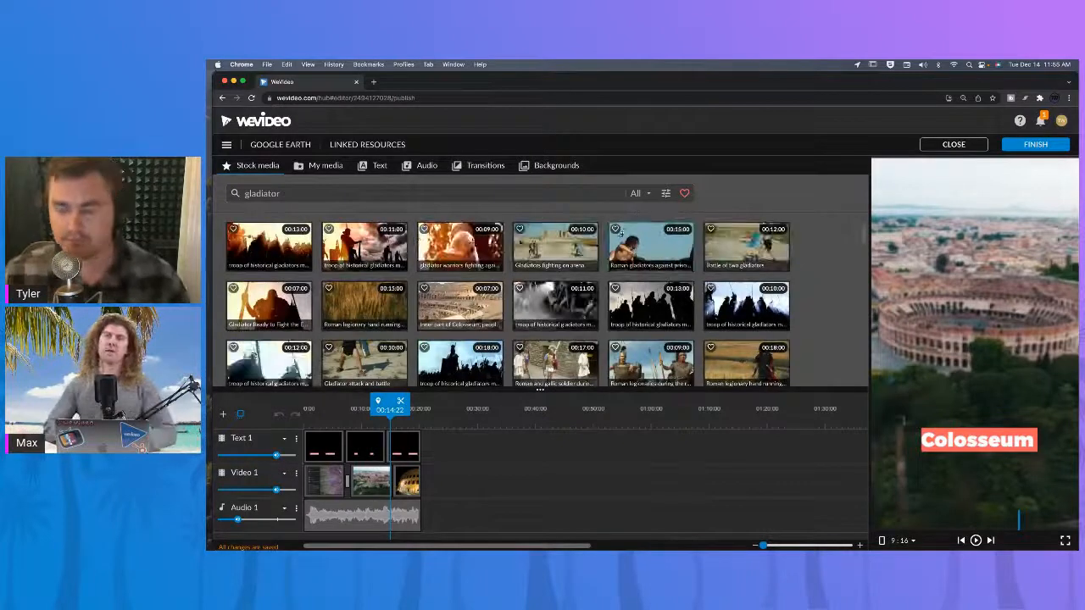
# Preview several gladiator clips and add the 'Gladiator attack and battle' clip to the end of the Video 1 track.
pyautogui.click(268, 246)
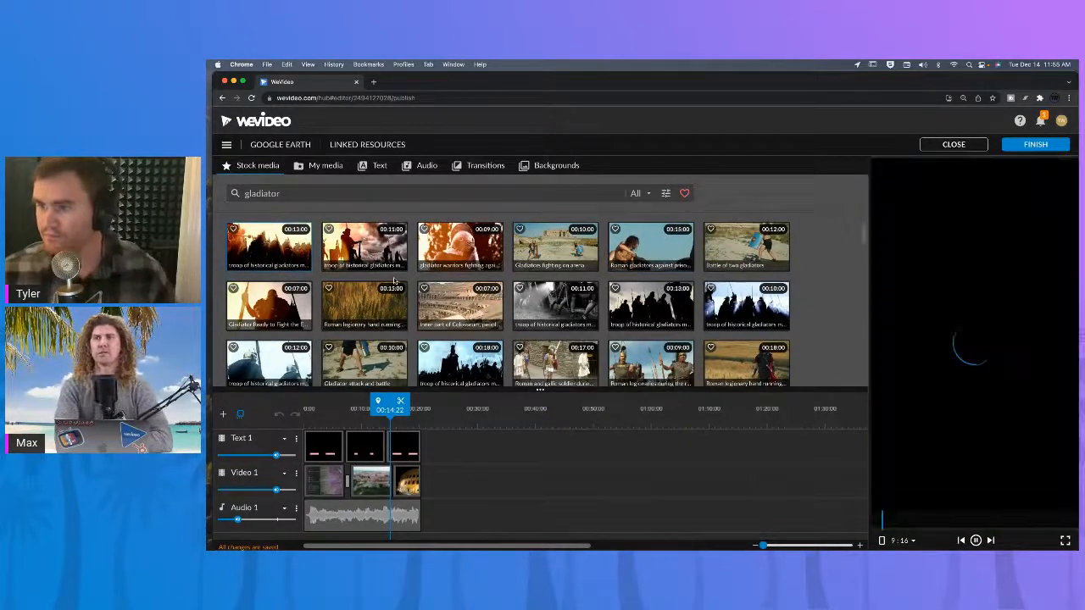
pyautogui.click(389, 255)
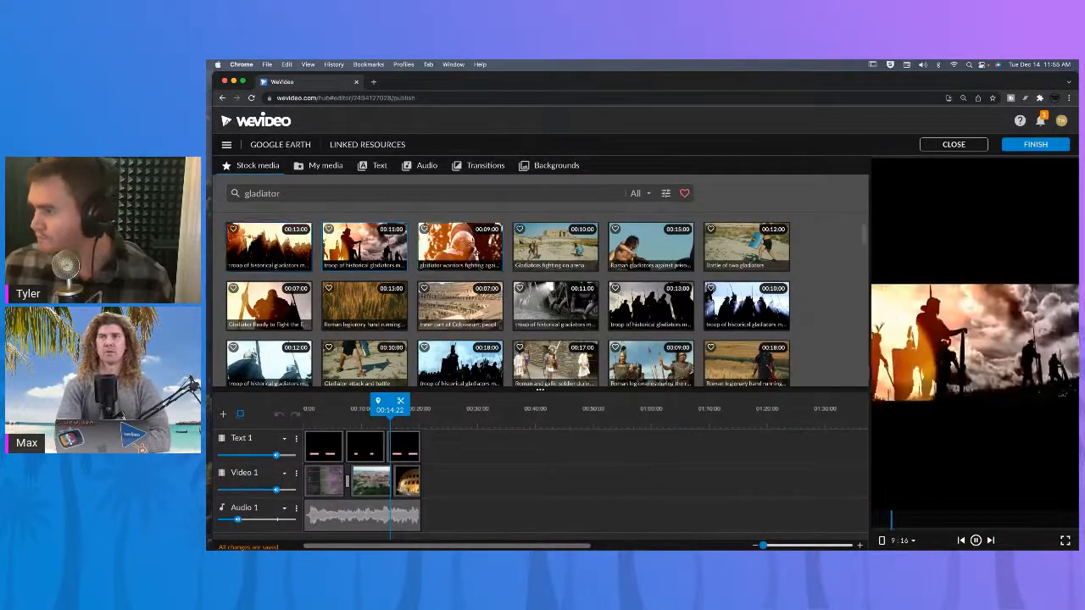
pyautogui.click(477, 252)
pyautogui.click(461, 304)
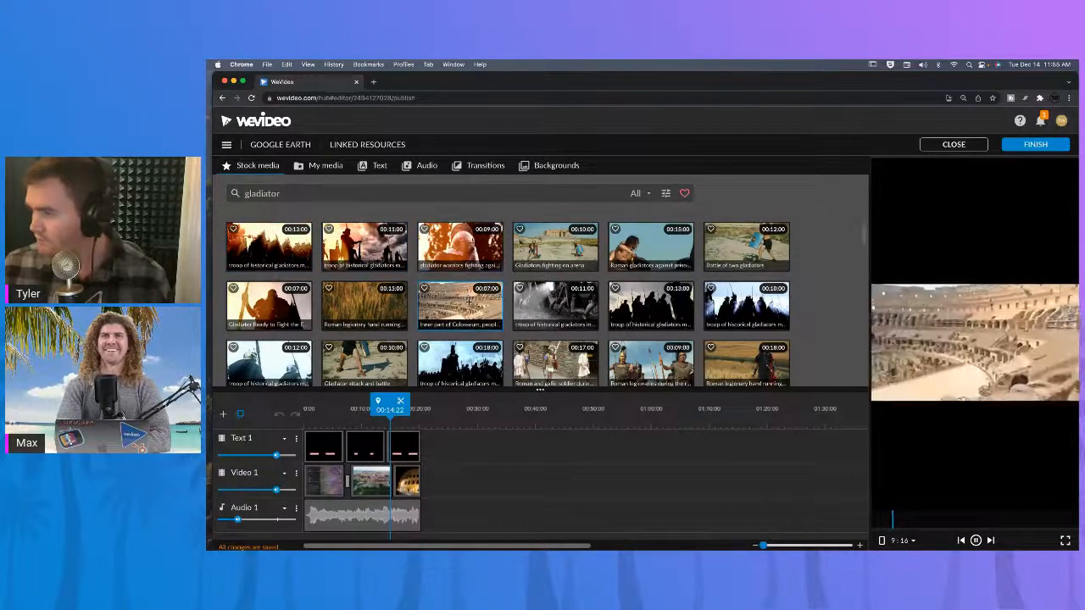
pyautogui.click(363, 359)
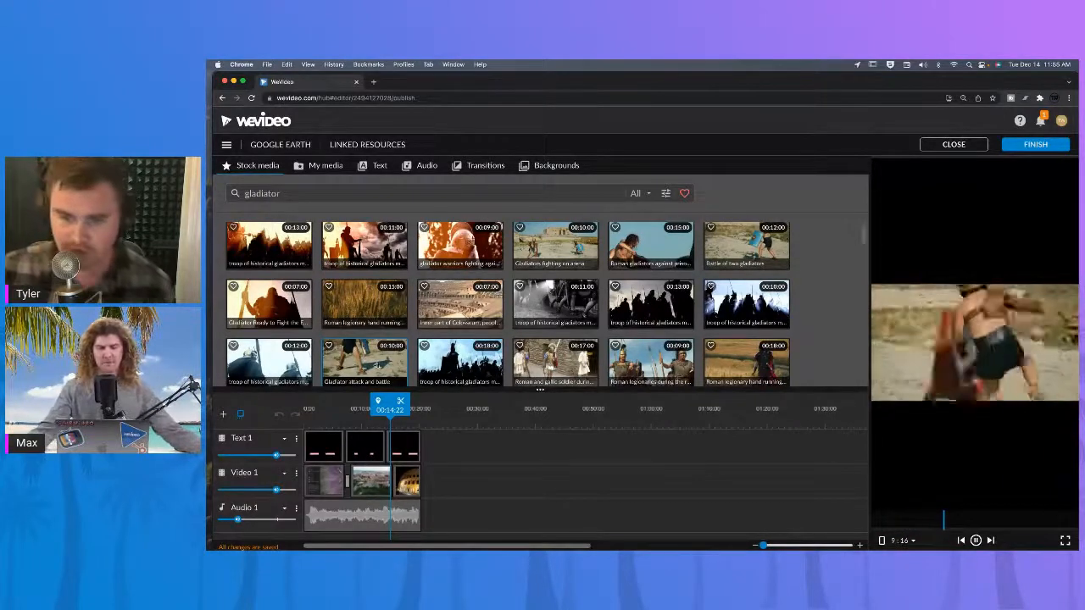
pyautogui.moveTo(386, 363); pyautogui.dragTo(426, 482)
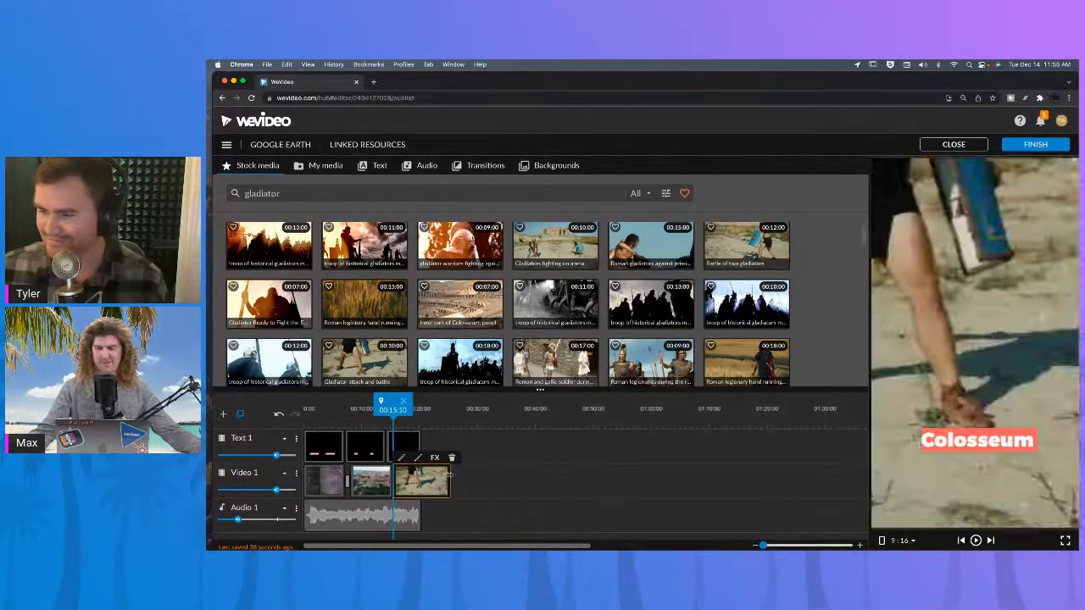
# Scrub the playhead across the new clip and play the project to review it.
pyautogui.click(309, 409)
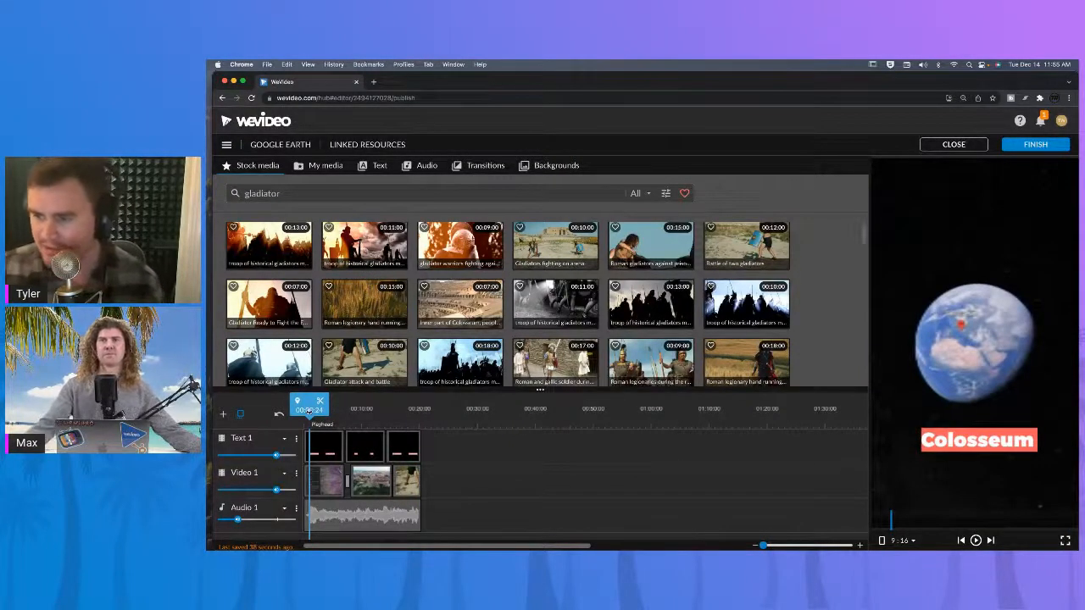
pyautogui.moveTo(309, 410); pyautogui.dragTo(405, 419)
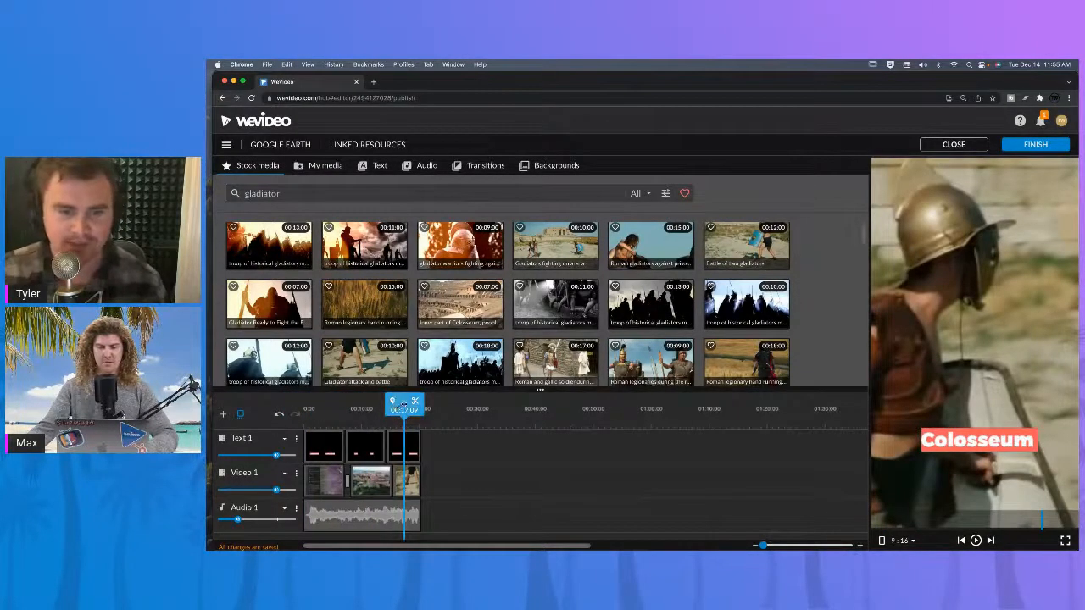
pyautogui.moveTo(398, 411); pyautogui.dragTo(366, 410)
pyautogui.press('space')
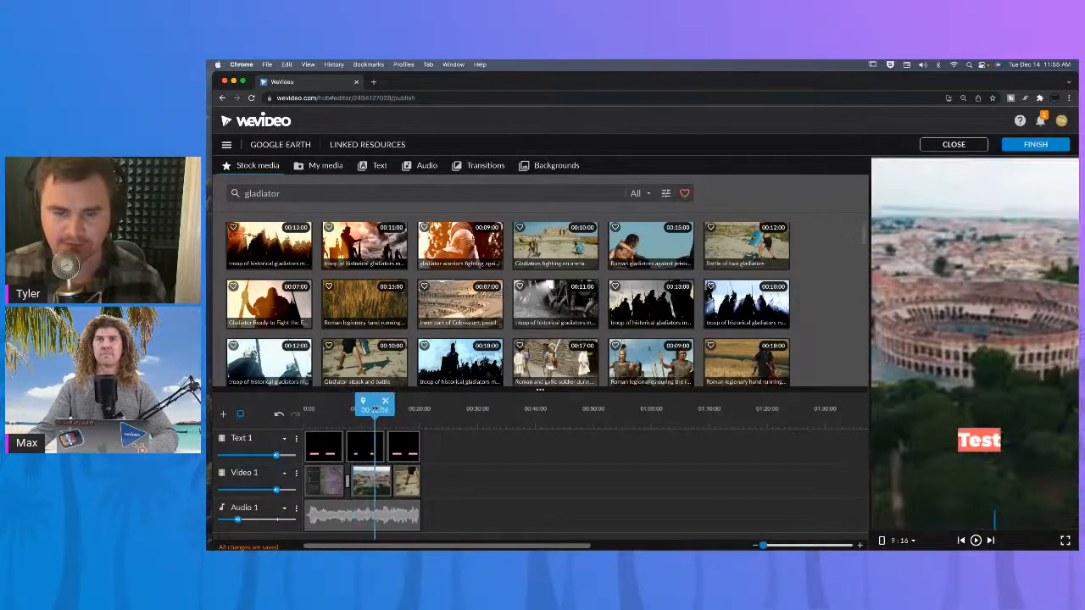